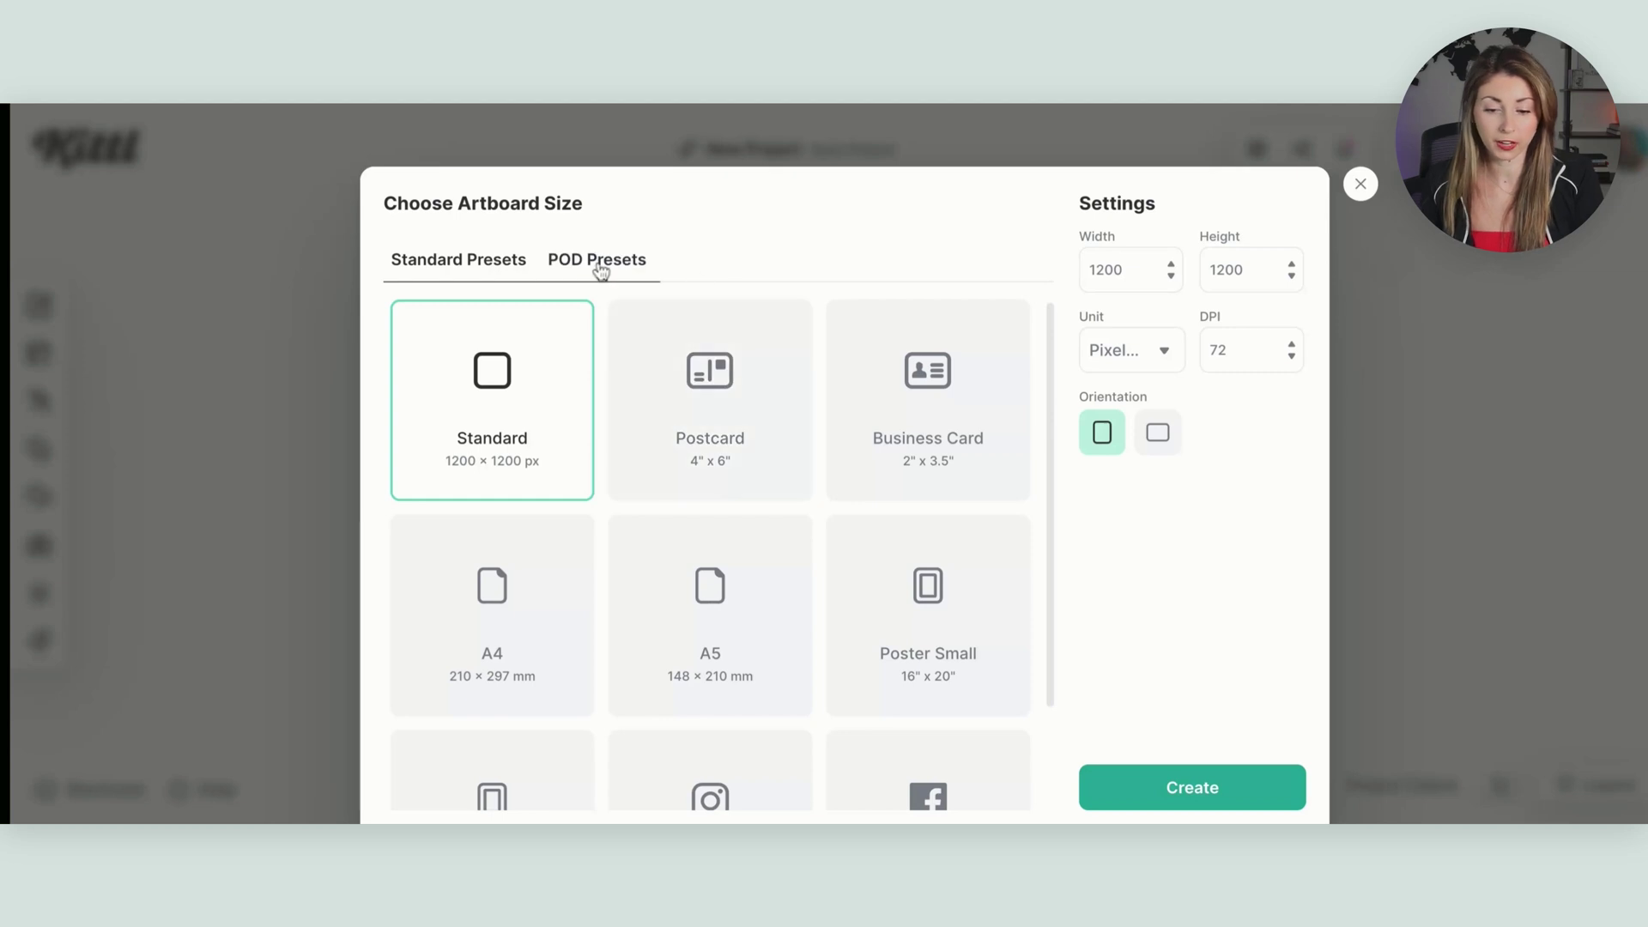
# - Pick the Printify Mug preset from POD Presets and make it landscape, 2448 × 1266 px
pyautogui.click(580, 273)
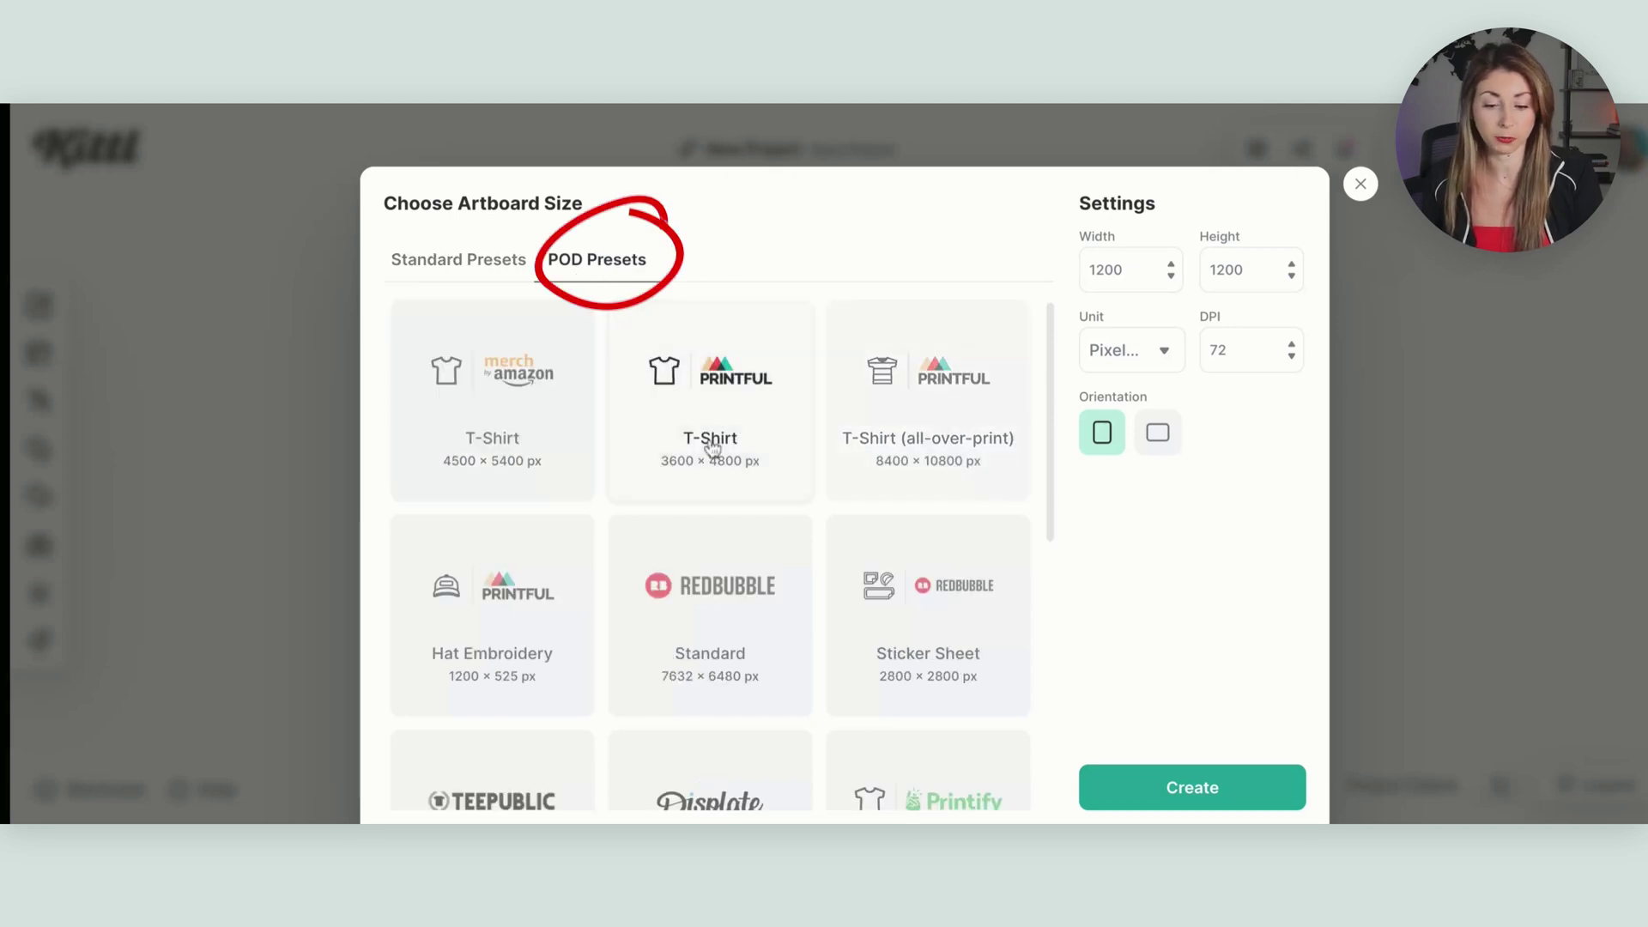
pyautogui.scroll(-1, 520, 539)
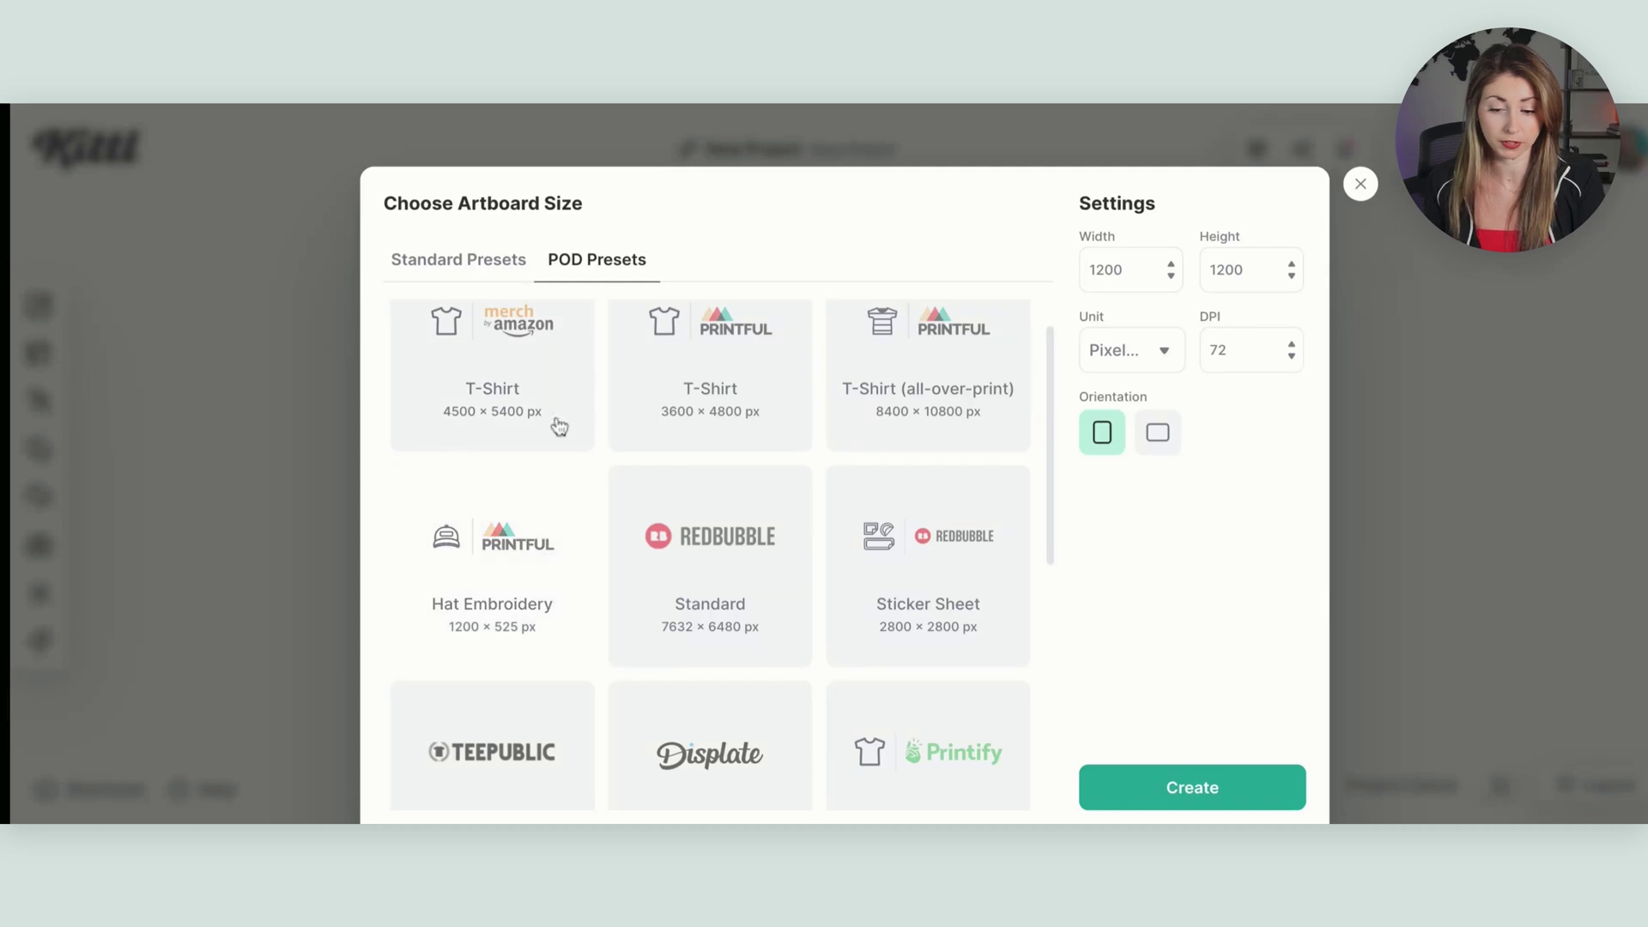
pyautogui.scroll(-2, 543, 375)
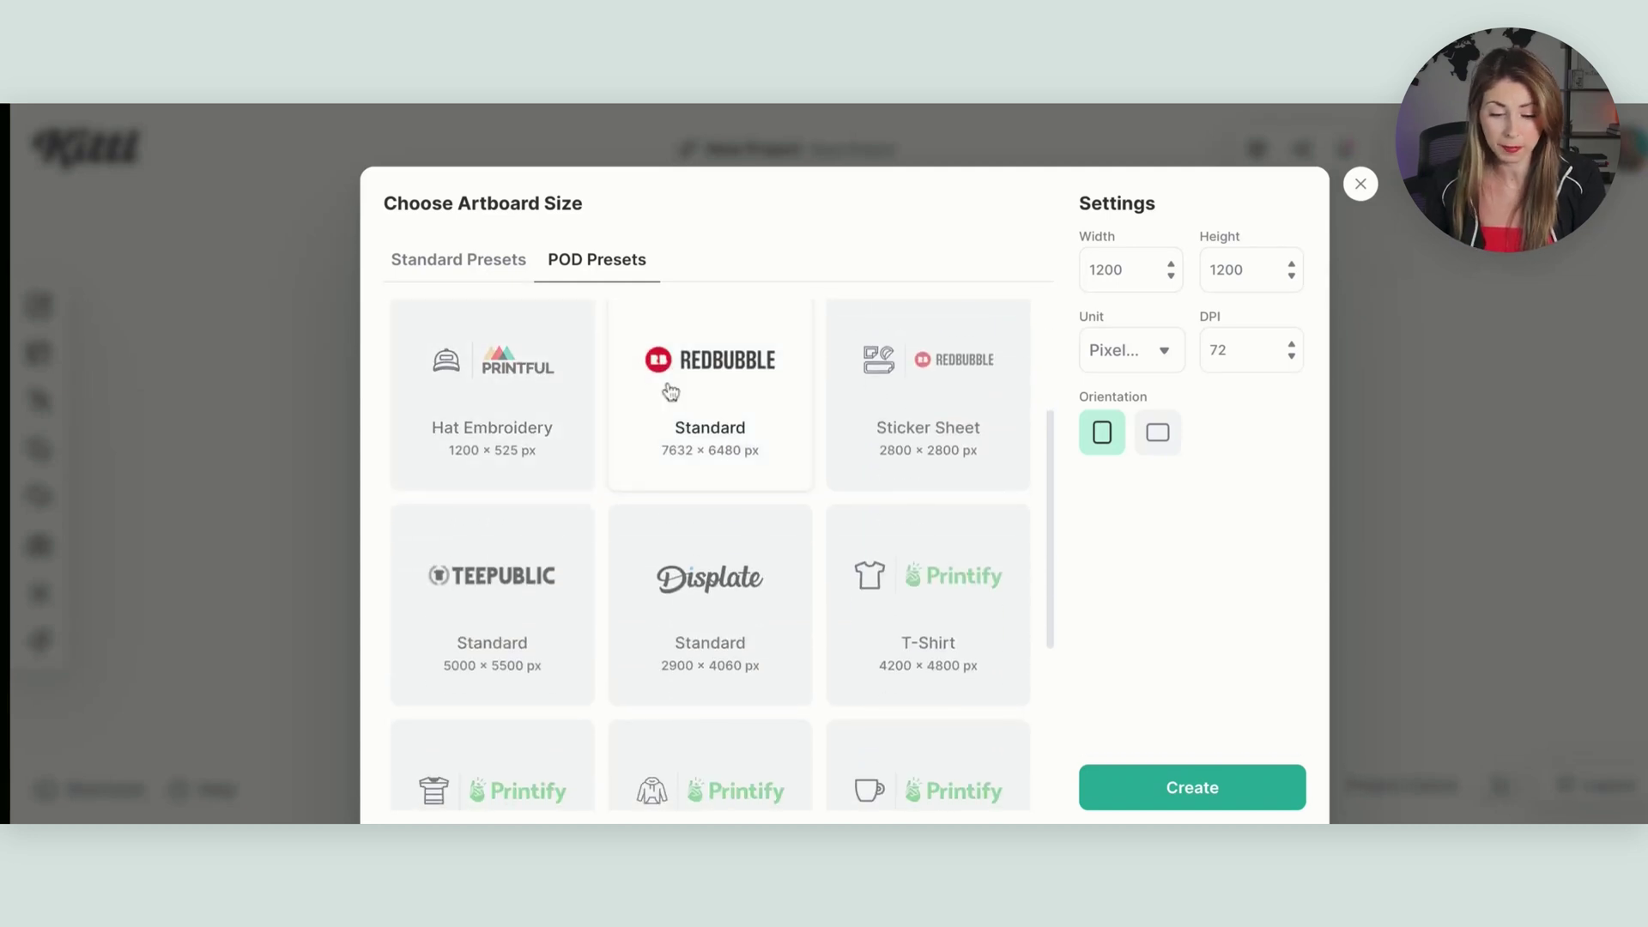
pyautogui.scroll(-3, 670, 393)
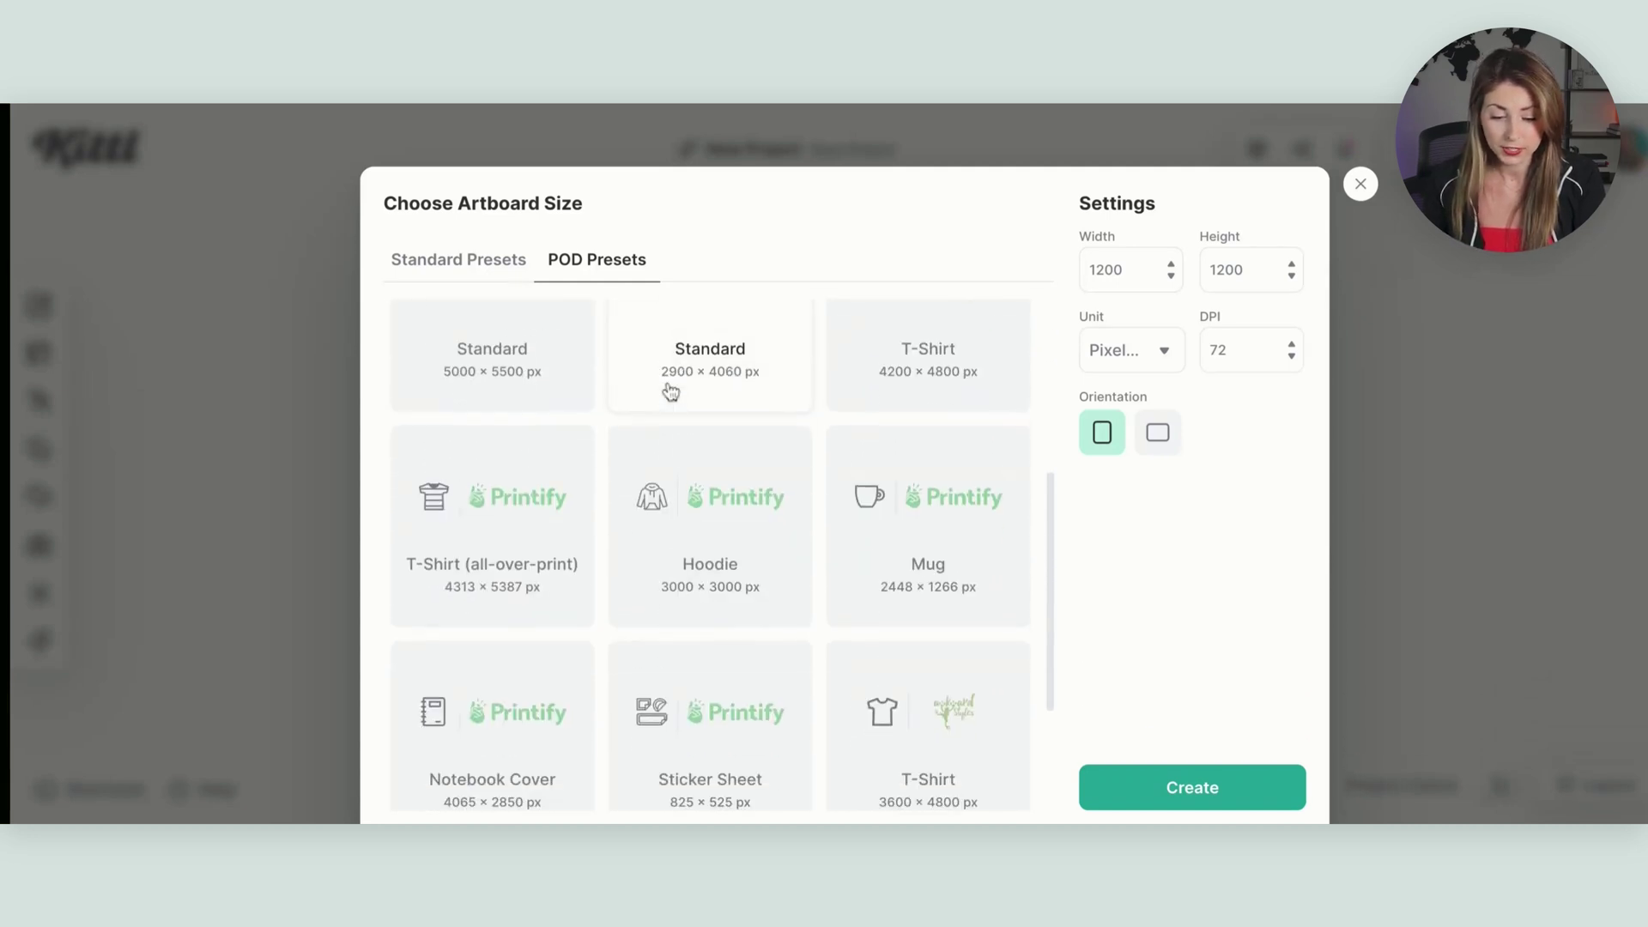
pyautogui.click(928, 515)
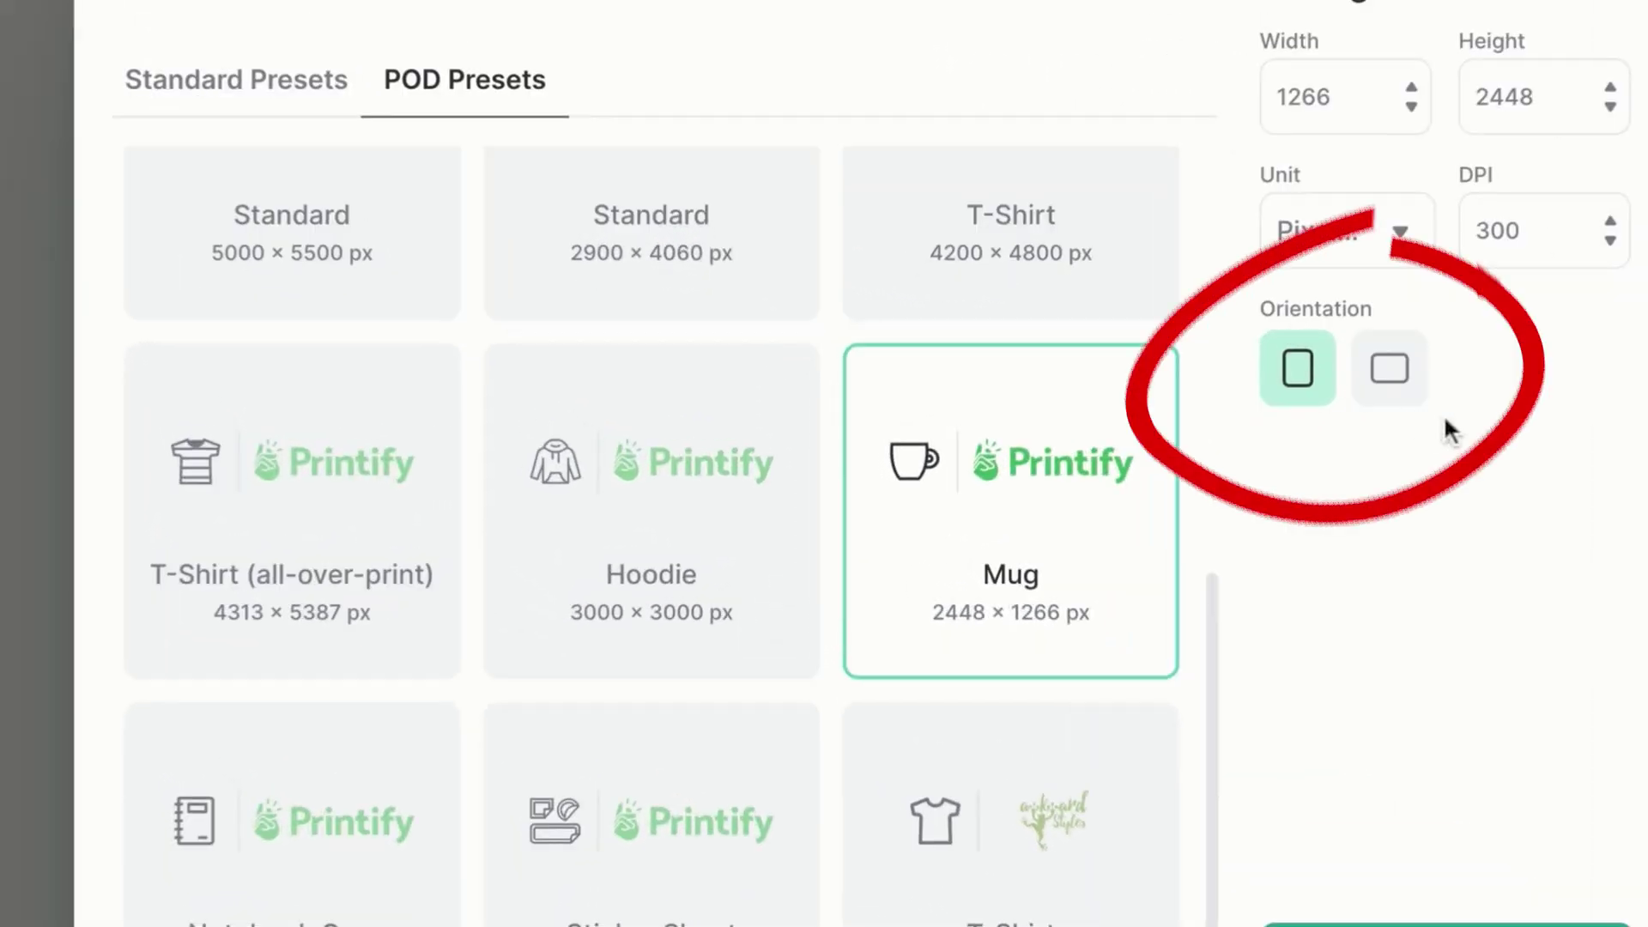
pyautogui.click(1399, 404)
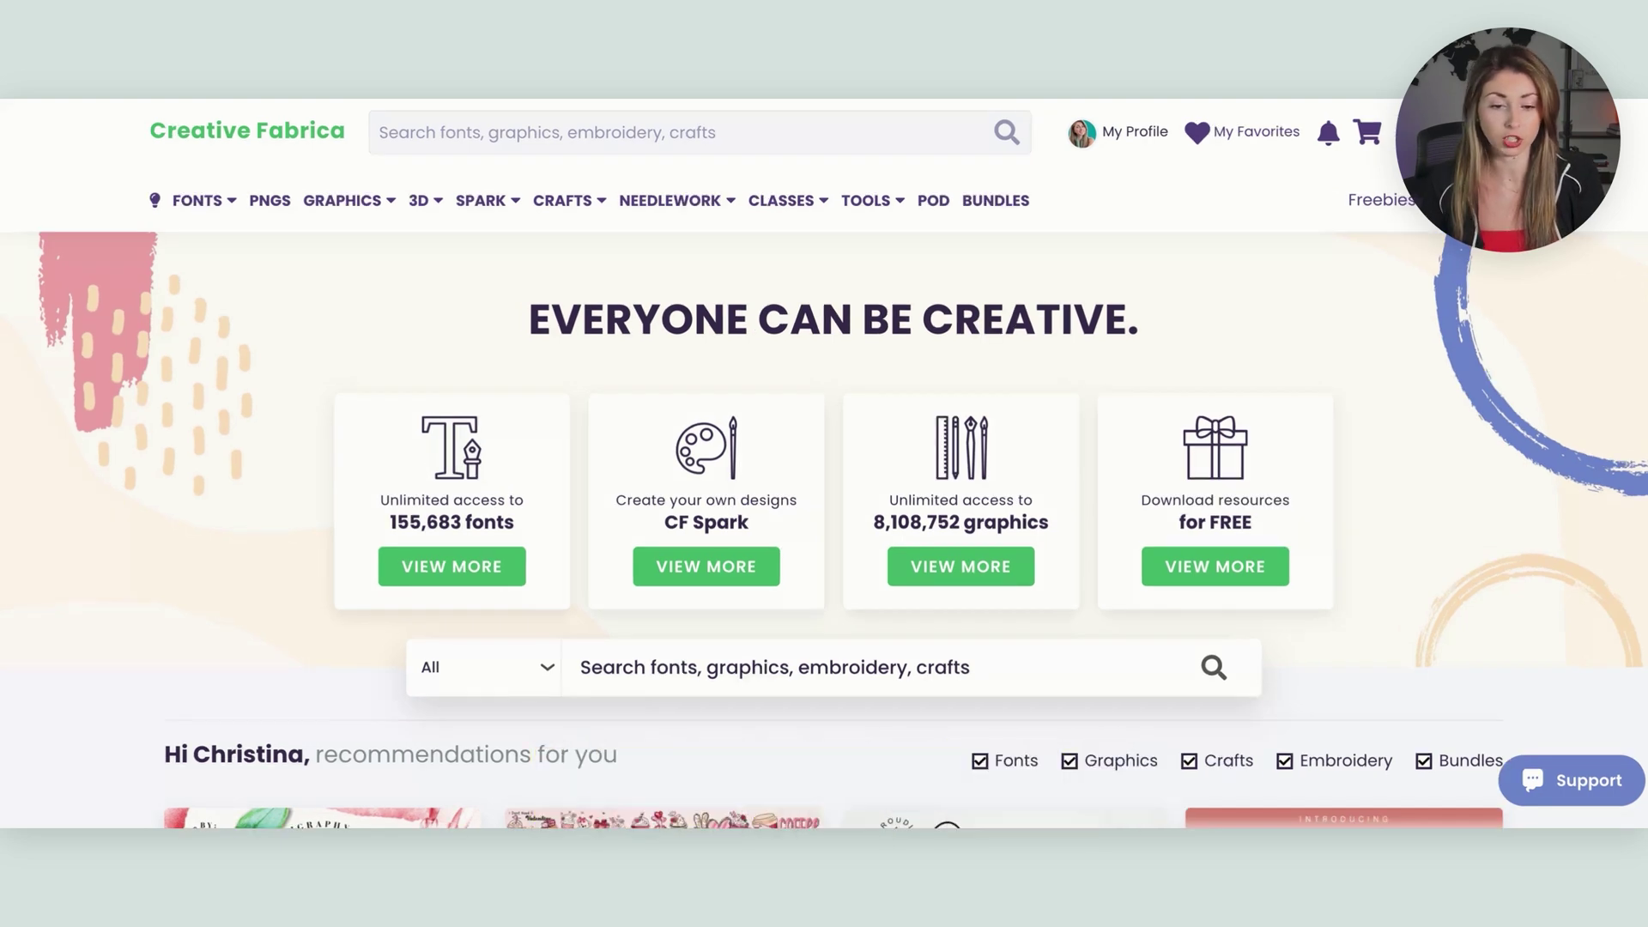
# - Search Creative Fabrica for 'otter' and filter the results to Graphics
pyautogui.click(667, 132)
pyautogui.write('otter')
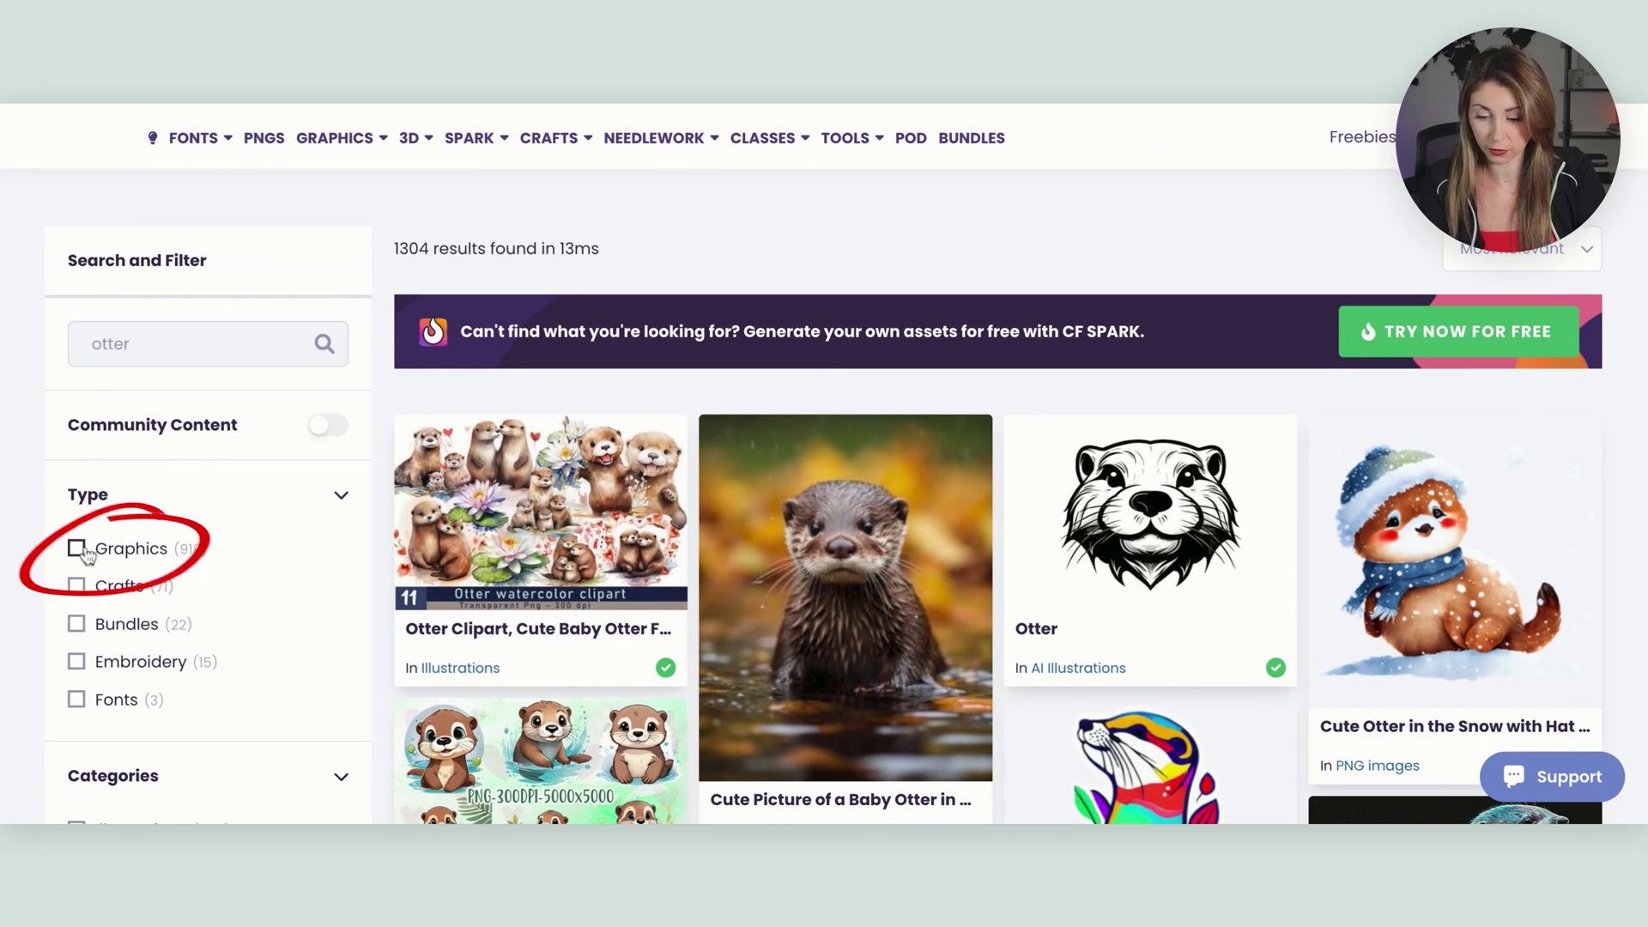
pyautogui.click(99, 554)
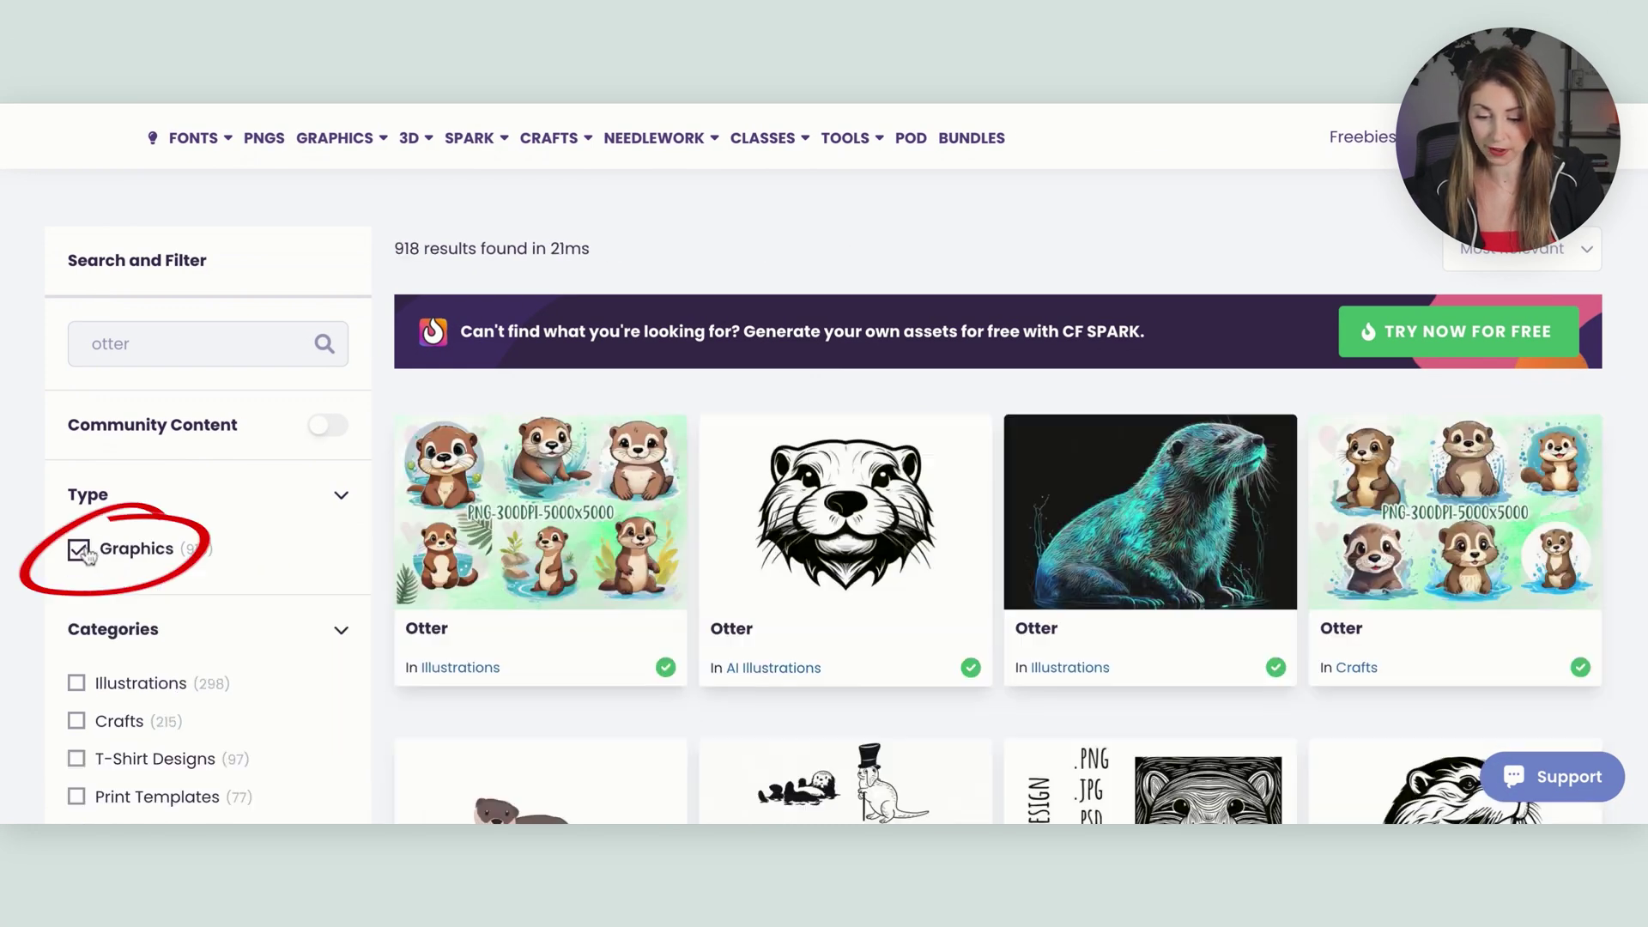
# - Browse the otter graphics results to find the Cute Otter Cartoon Illustration
pyautogui.scroll(-2, 1107, 222)
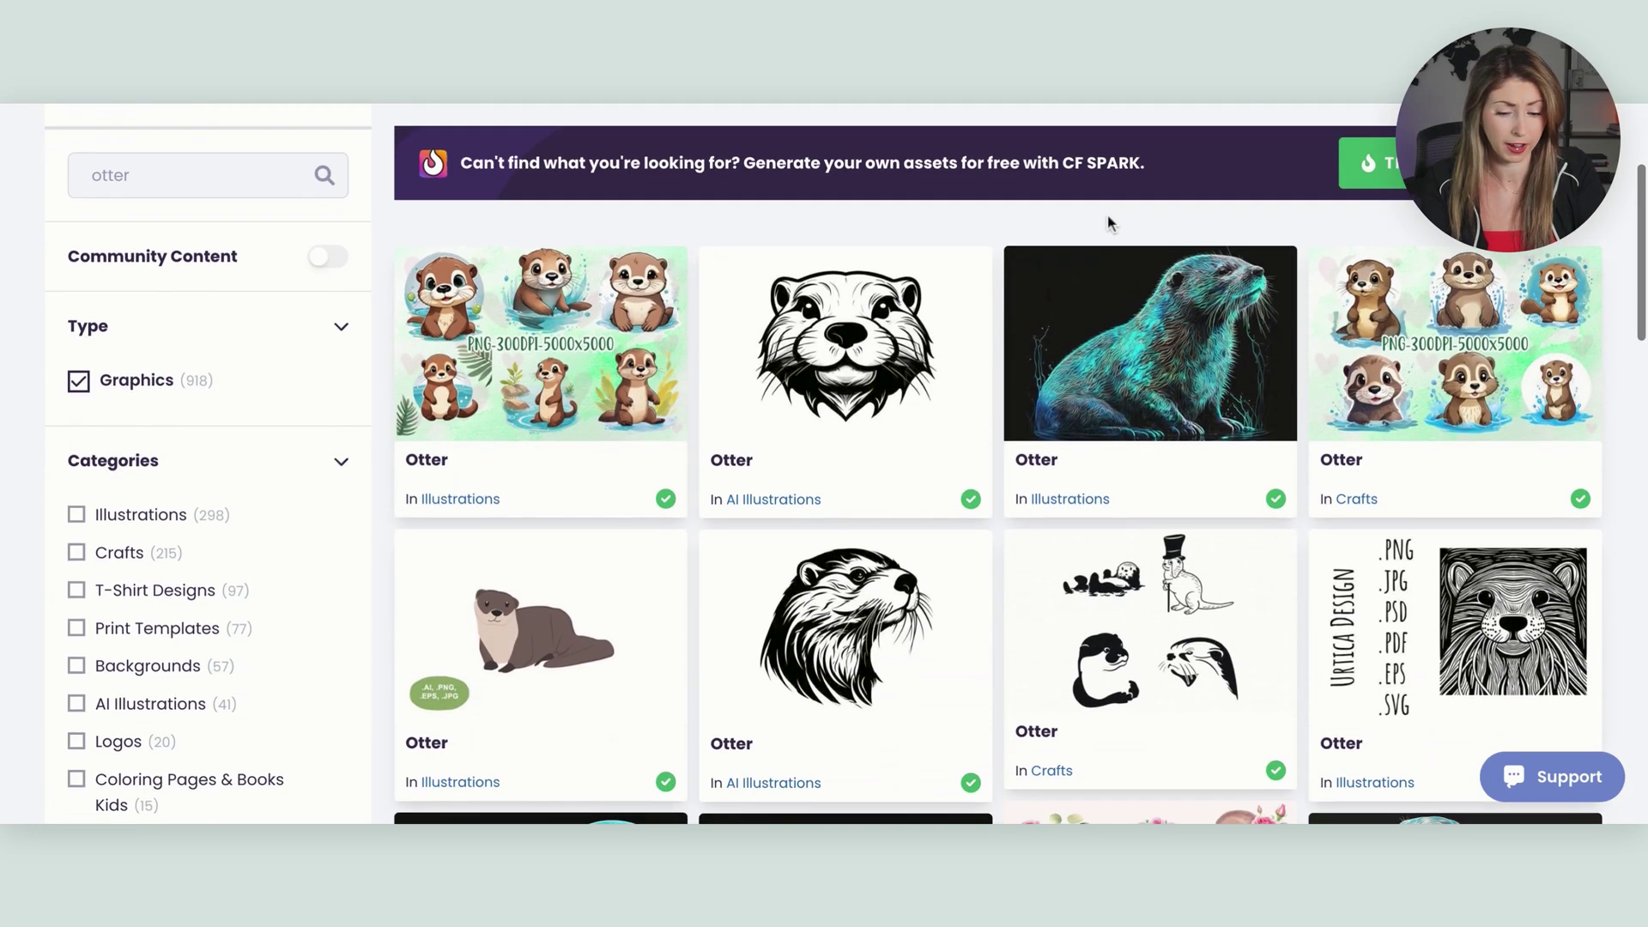
pyautogui.scroll(-3, 1107, 219)
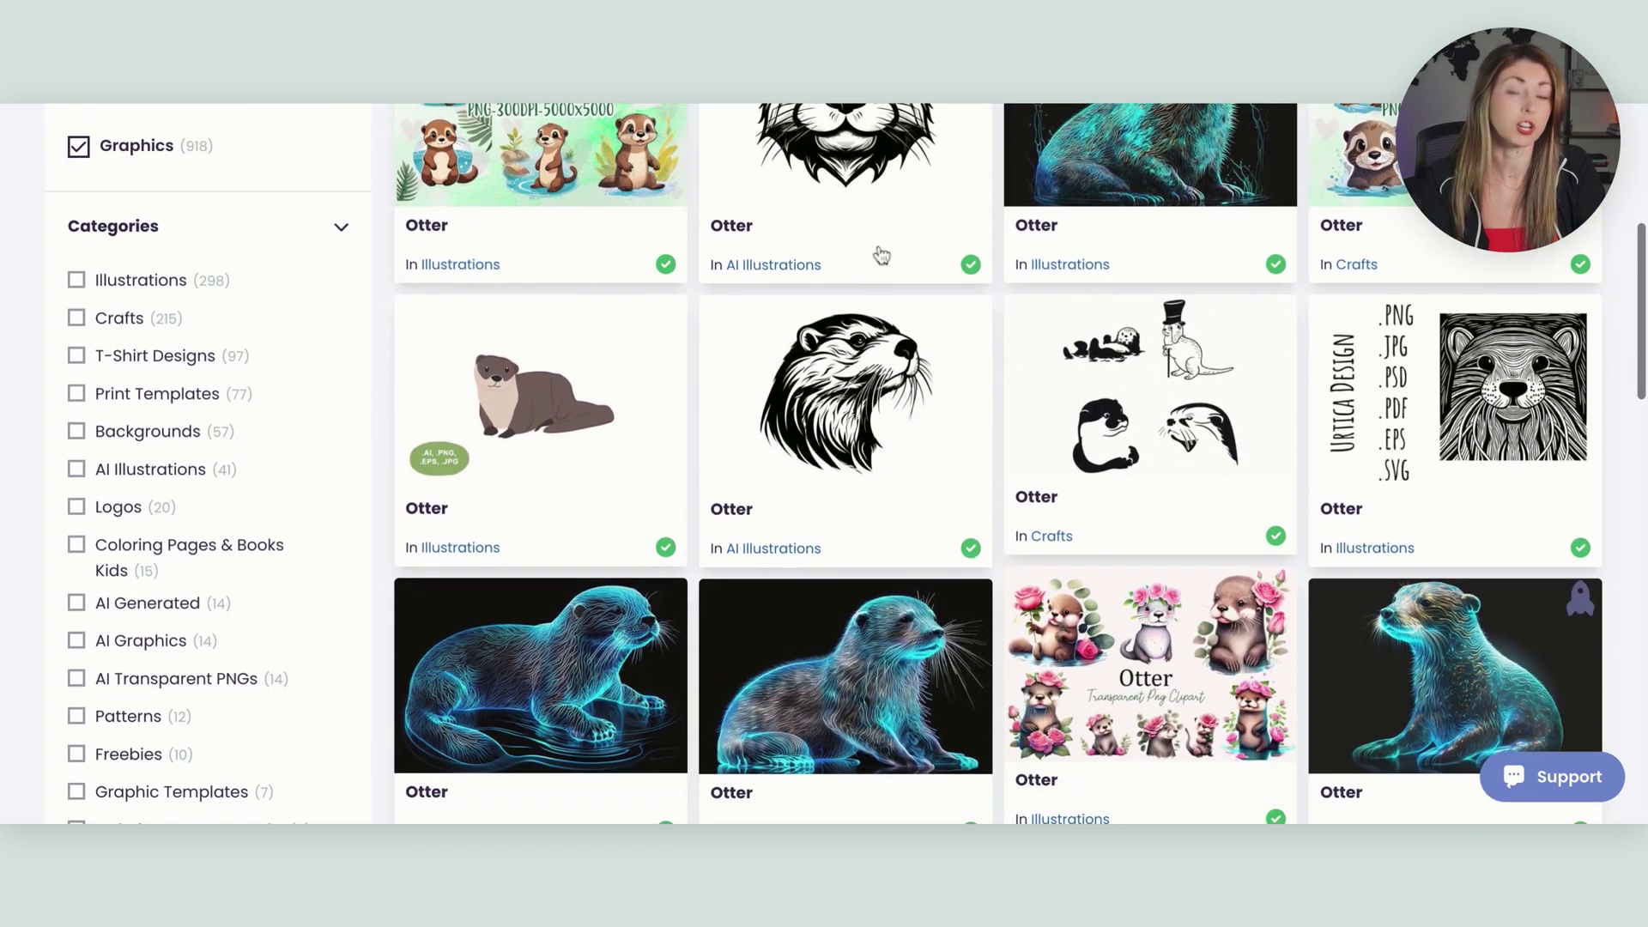
pyautogui.scroll(-1, 918, 255)
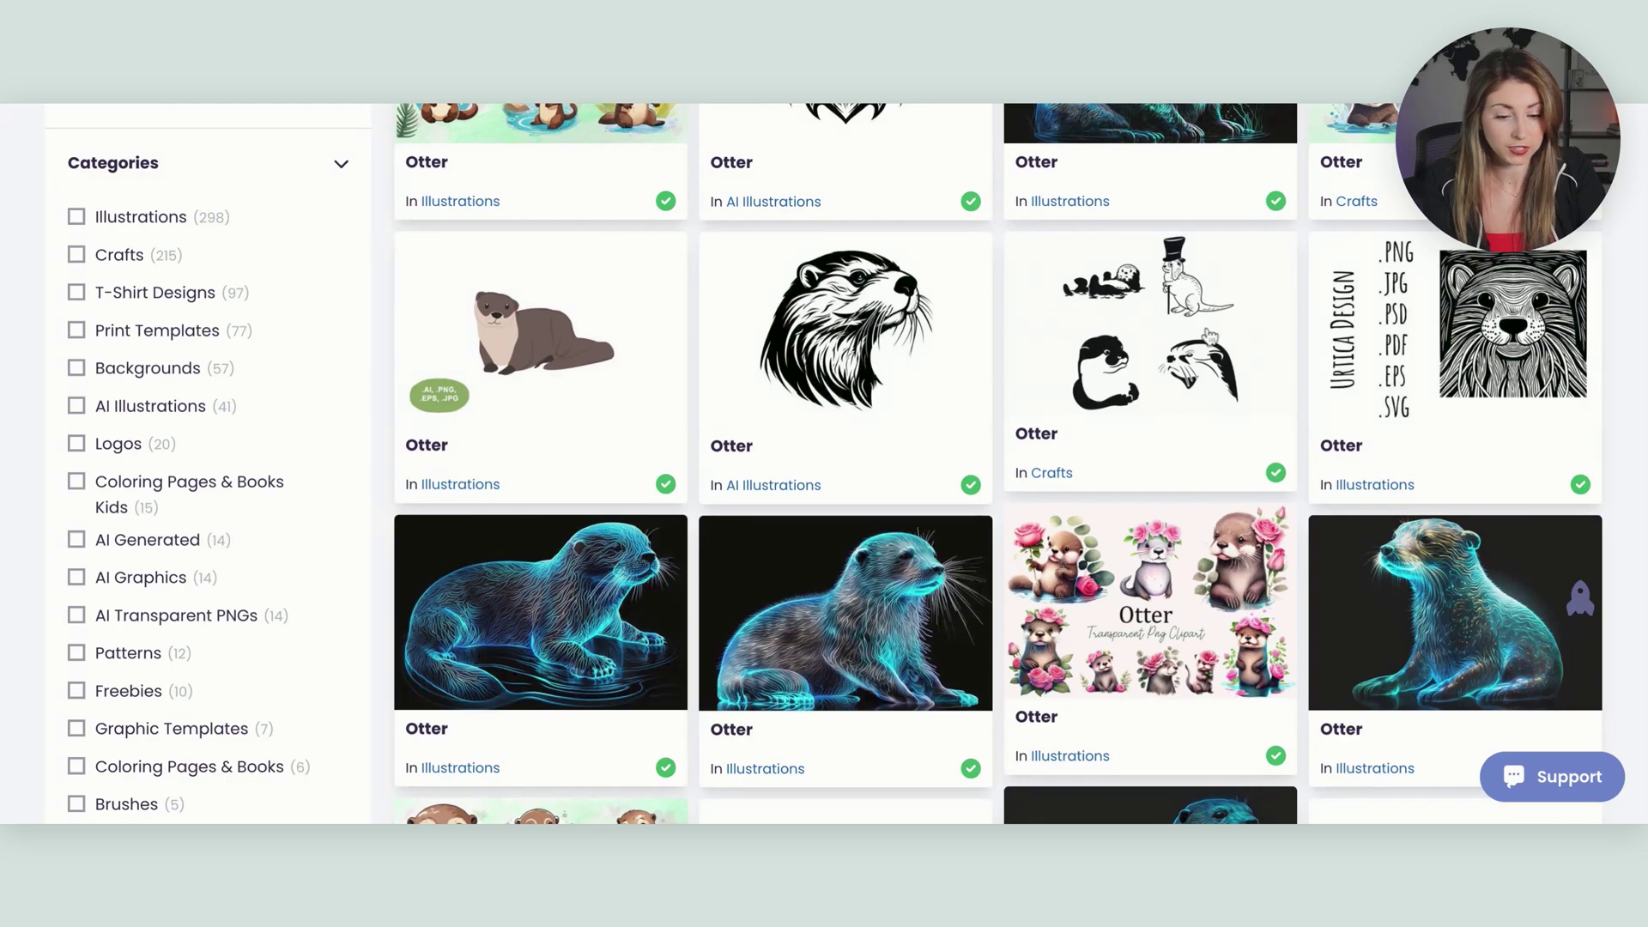
pyautogui.scroll(-9, 1189, 311)
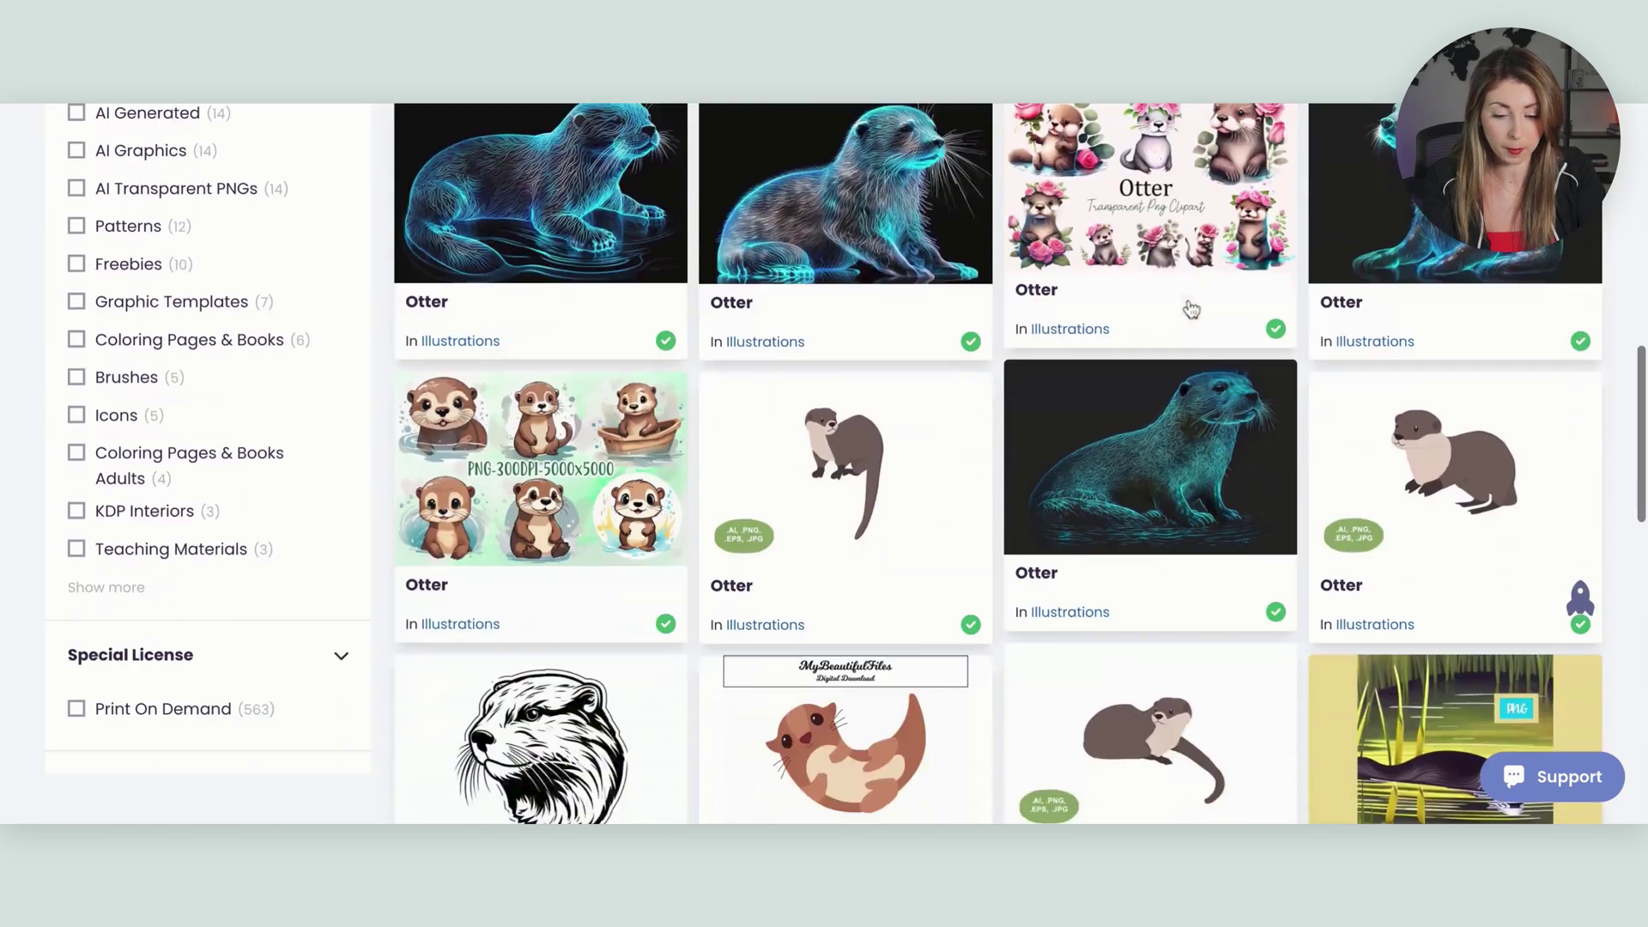
pyautogui.scroll(2, 950, 407)
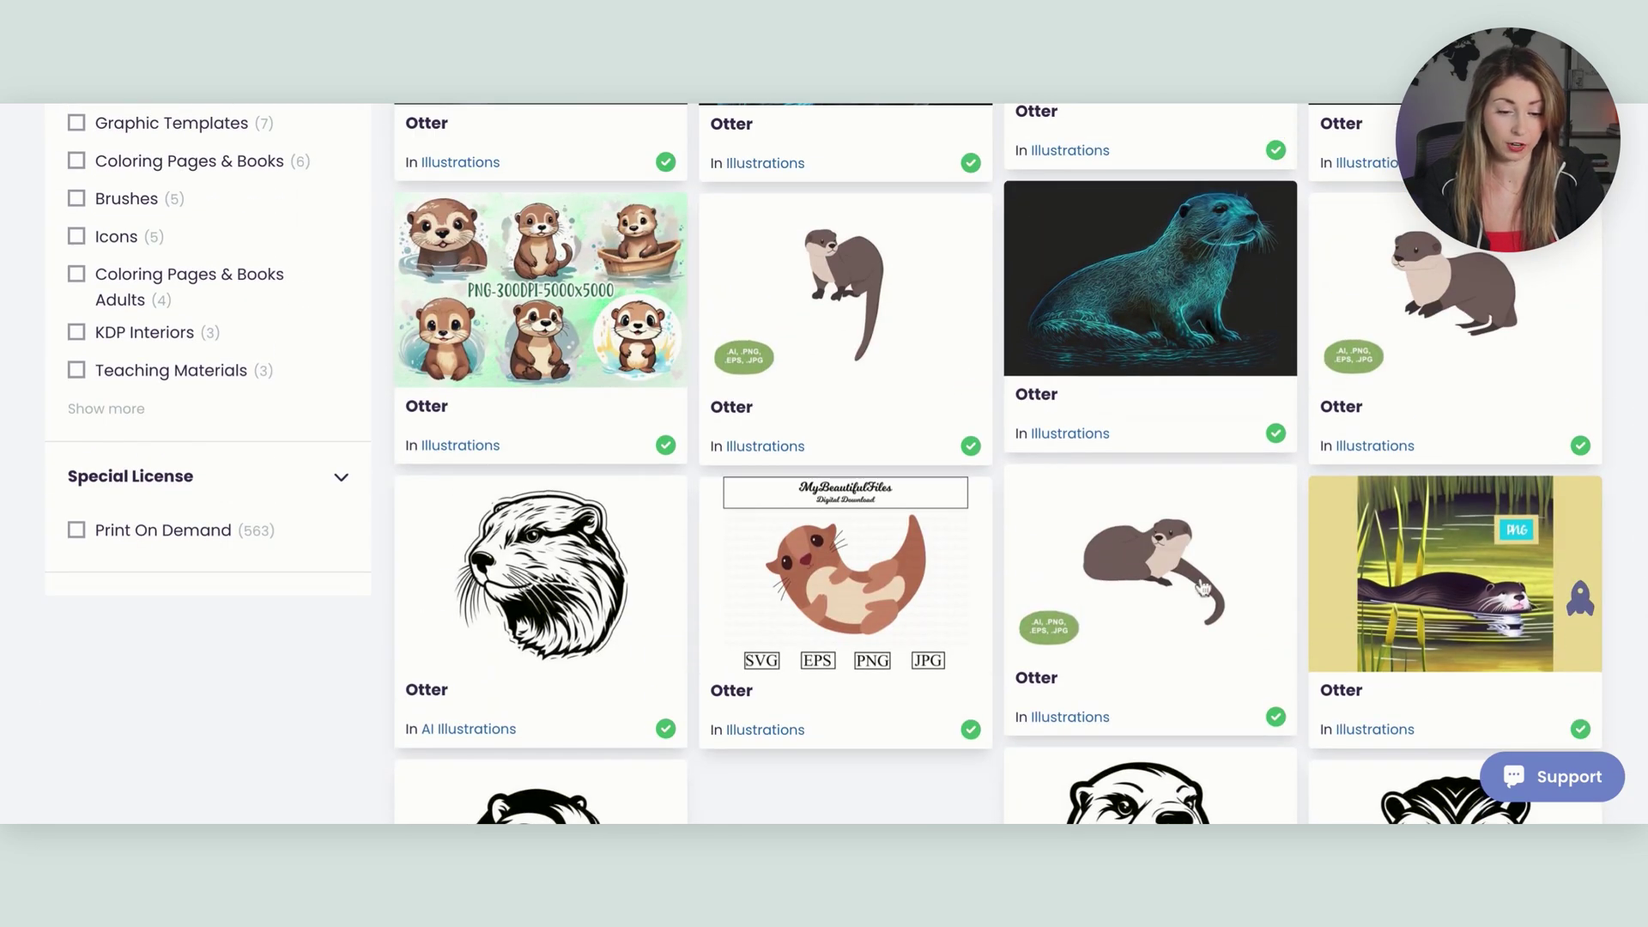
pyautogui.scroll(-12, 1219, 478)
pyautogui.scroll(-1, 999, 464)
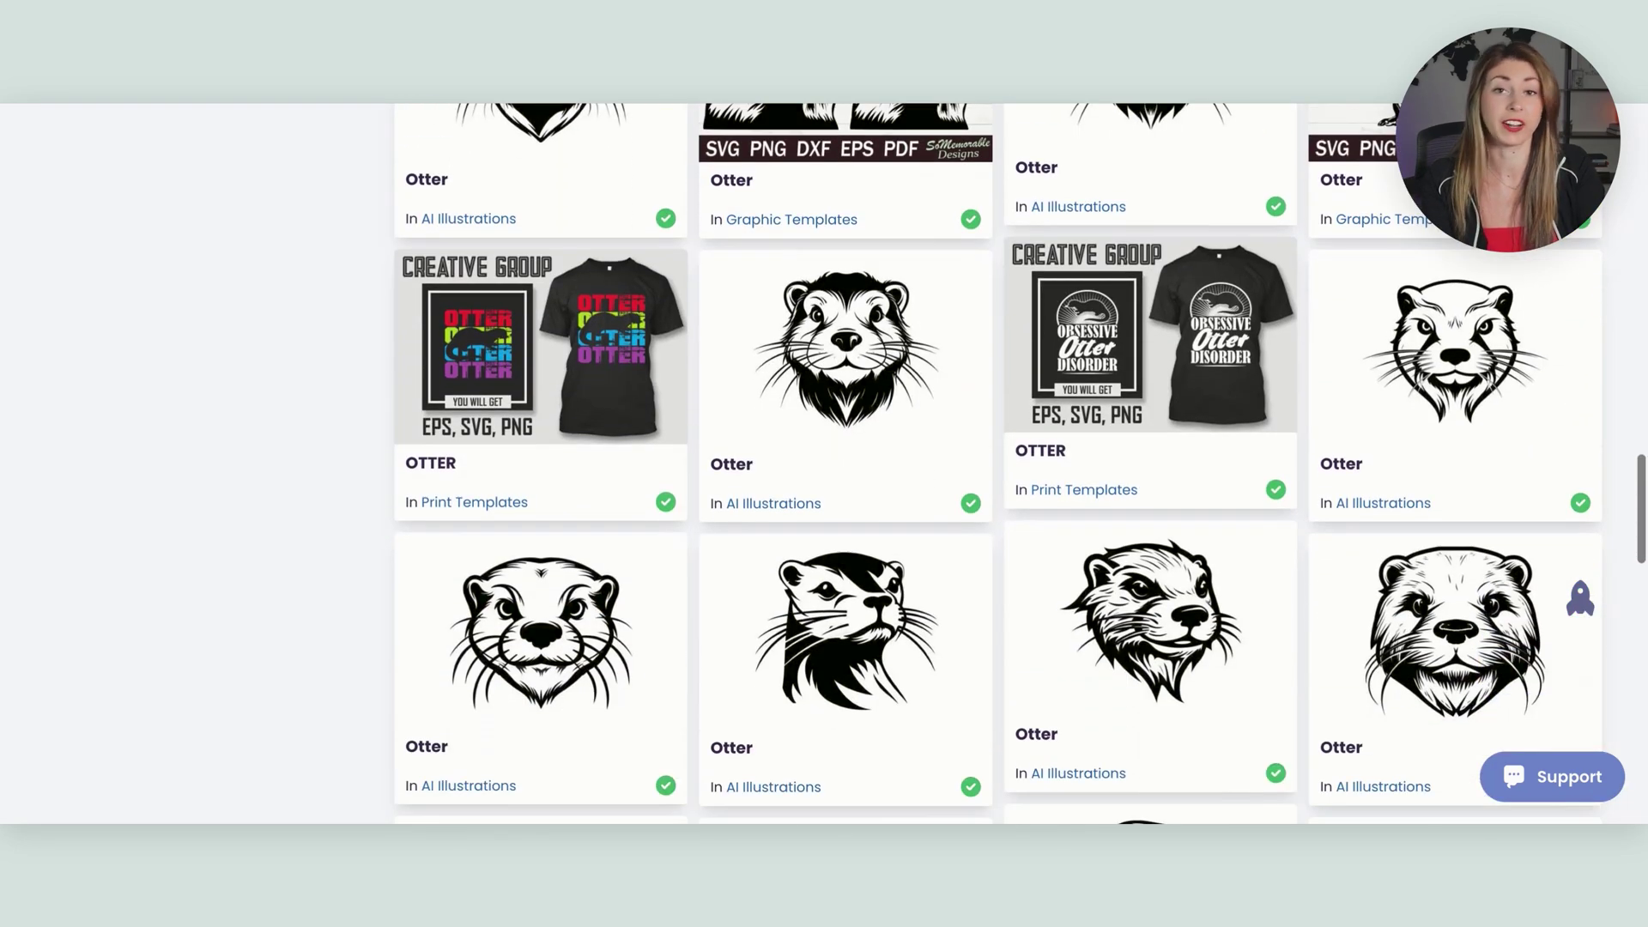
pyautogui.scroll(-2, 998, 463)
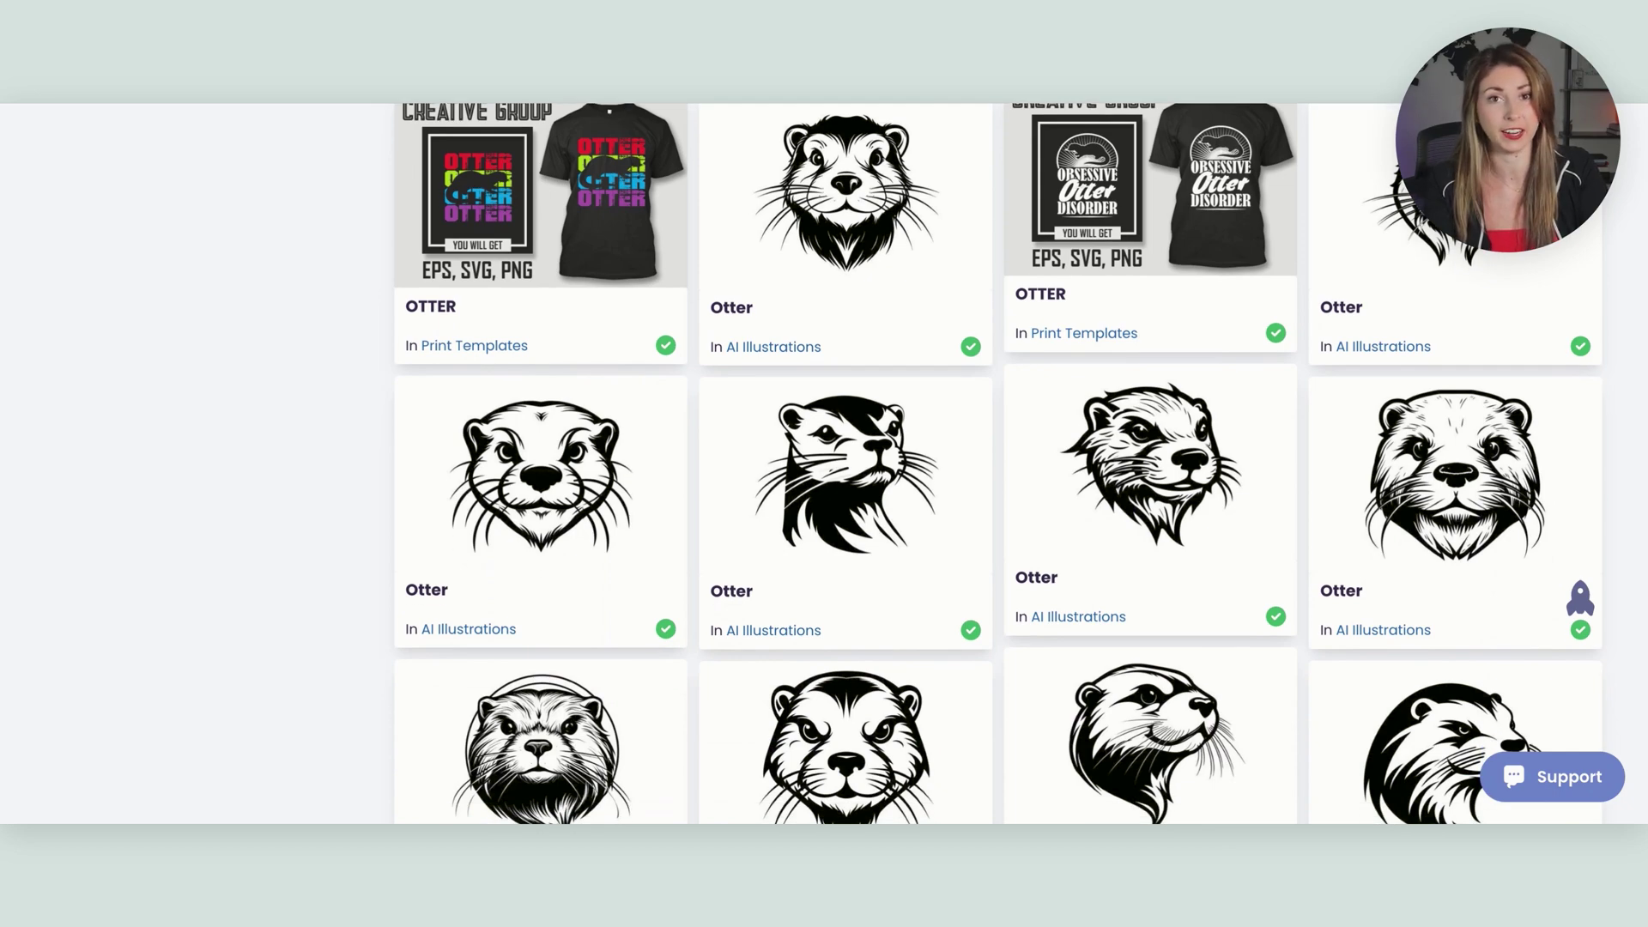
pyautogui.scroll(-10, 998, 463)
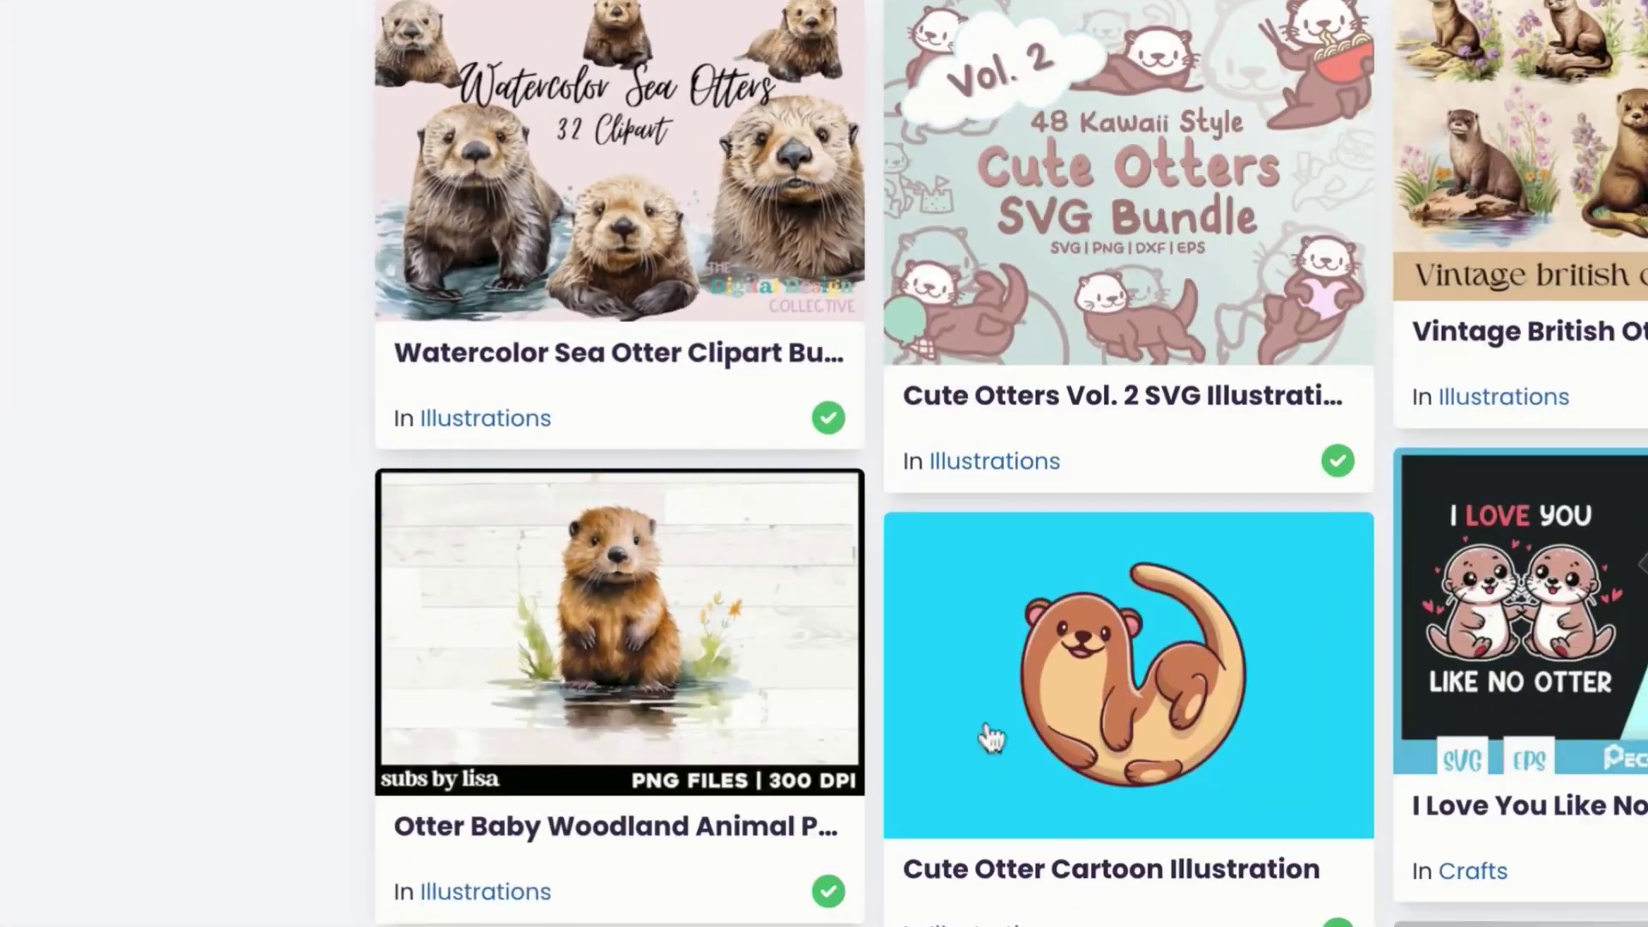
pyautogui.scroll(-3, 357, 611)
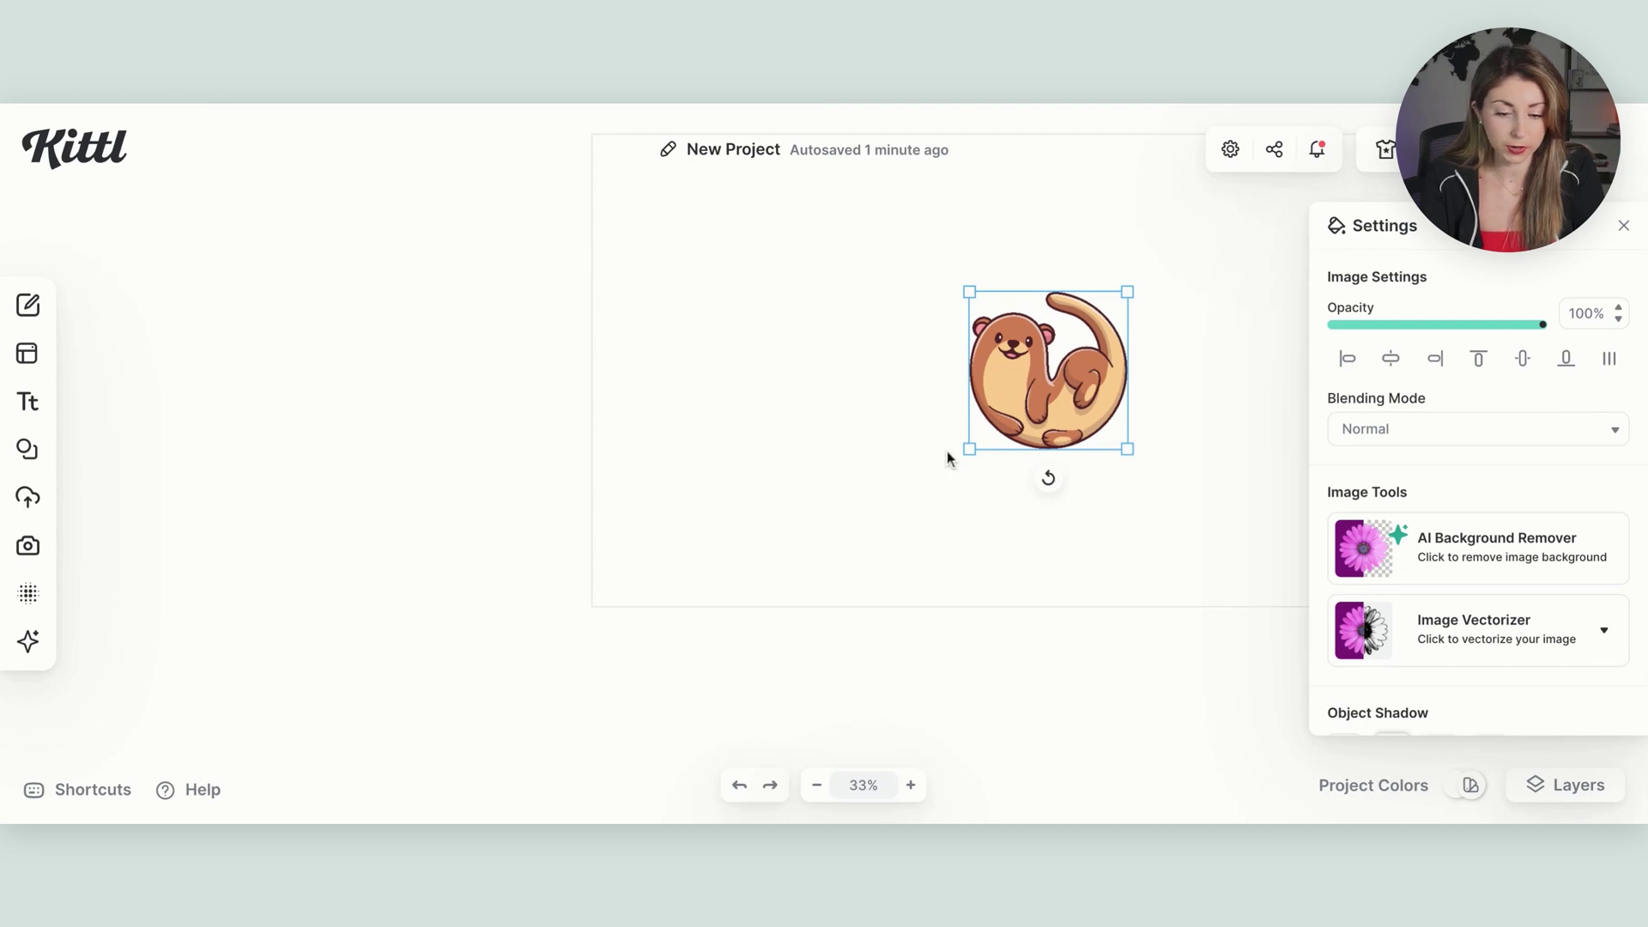
# - Scale up the otter illustration on the mug artboard by its corner handle
pyautogui.moveTo(957, 458); pyautogui.dragTo(830, 544)
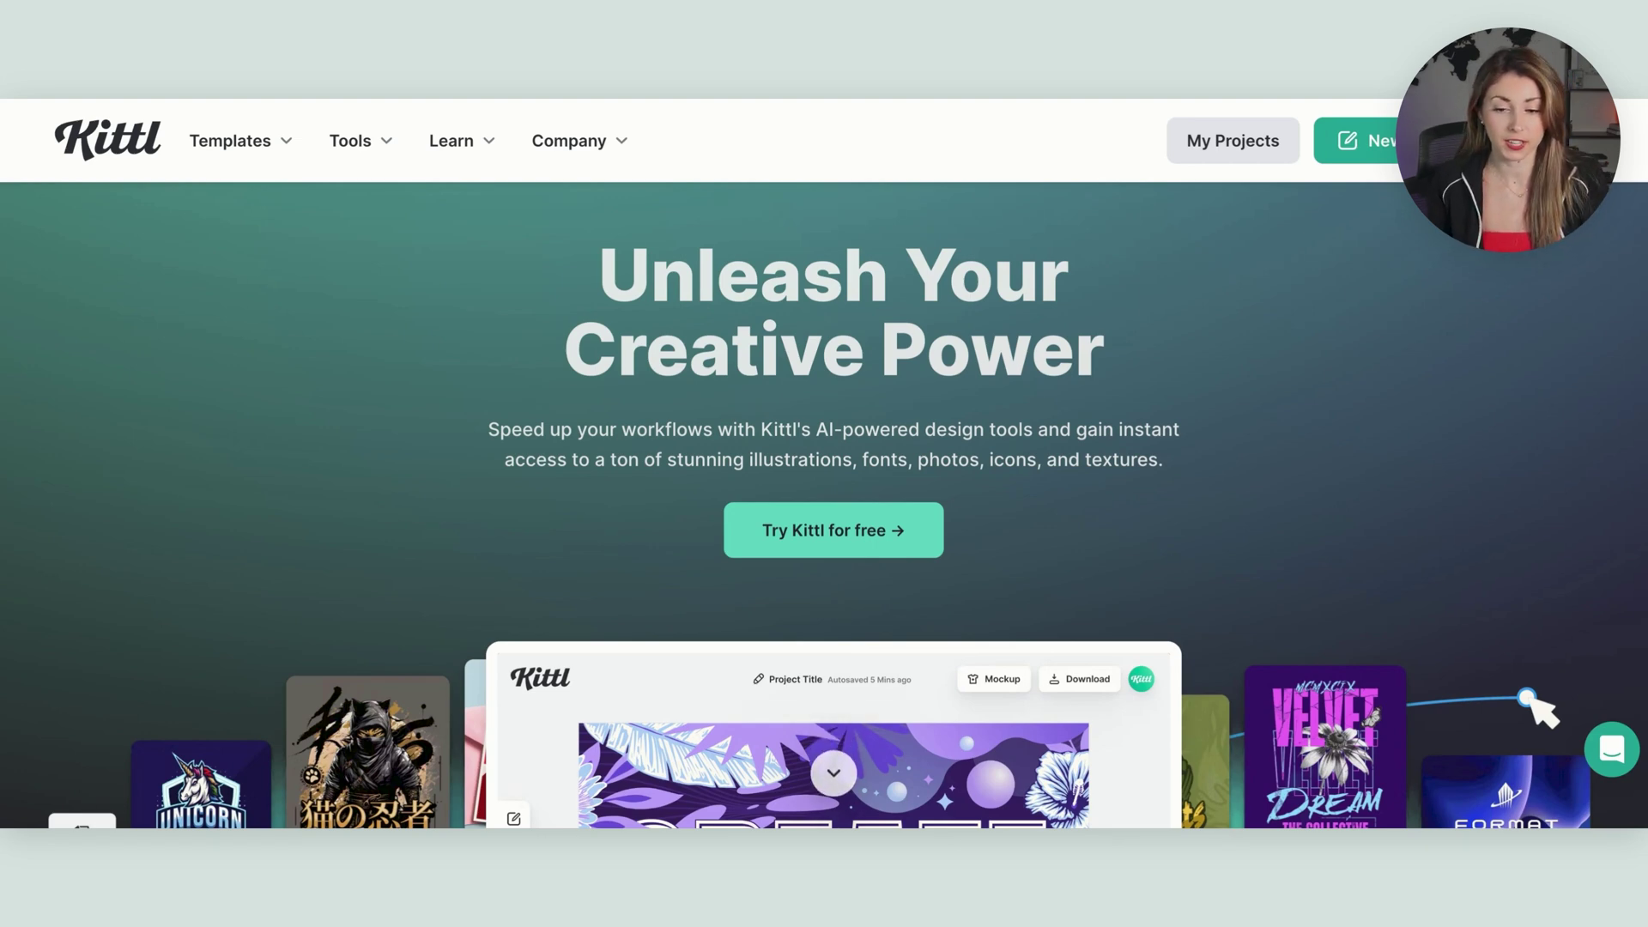
# - Bring up the Tools menu on the Kittl home page
pyautogui.moveTo(379, 158)
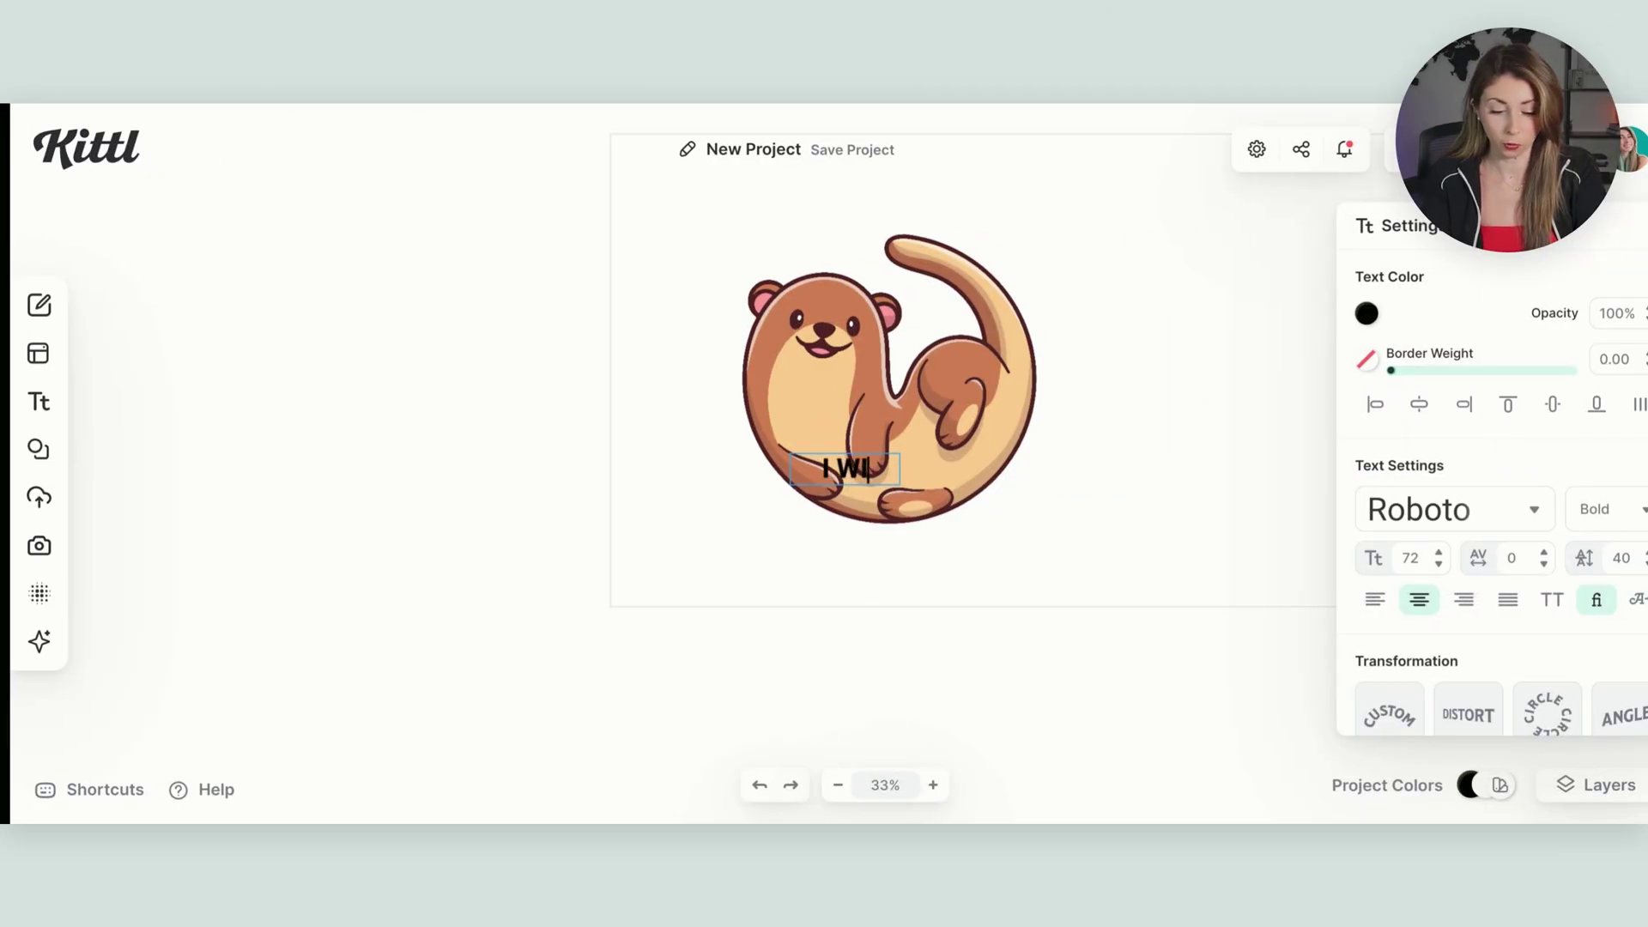
# - Type the caption I WILL / OTTERLY / DESTROY on separate lines
pyautogui.write('LL')
pyautogui.press('Return')
pyautogui.write('OTTERLY')
pyautogui.press('Return')
pyautogui.write('DESTROY YOU')
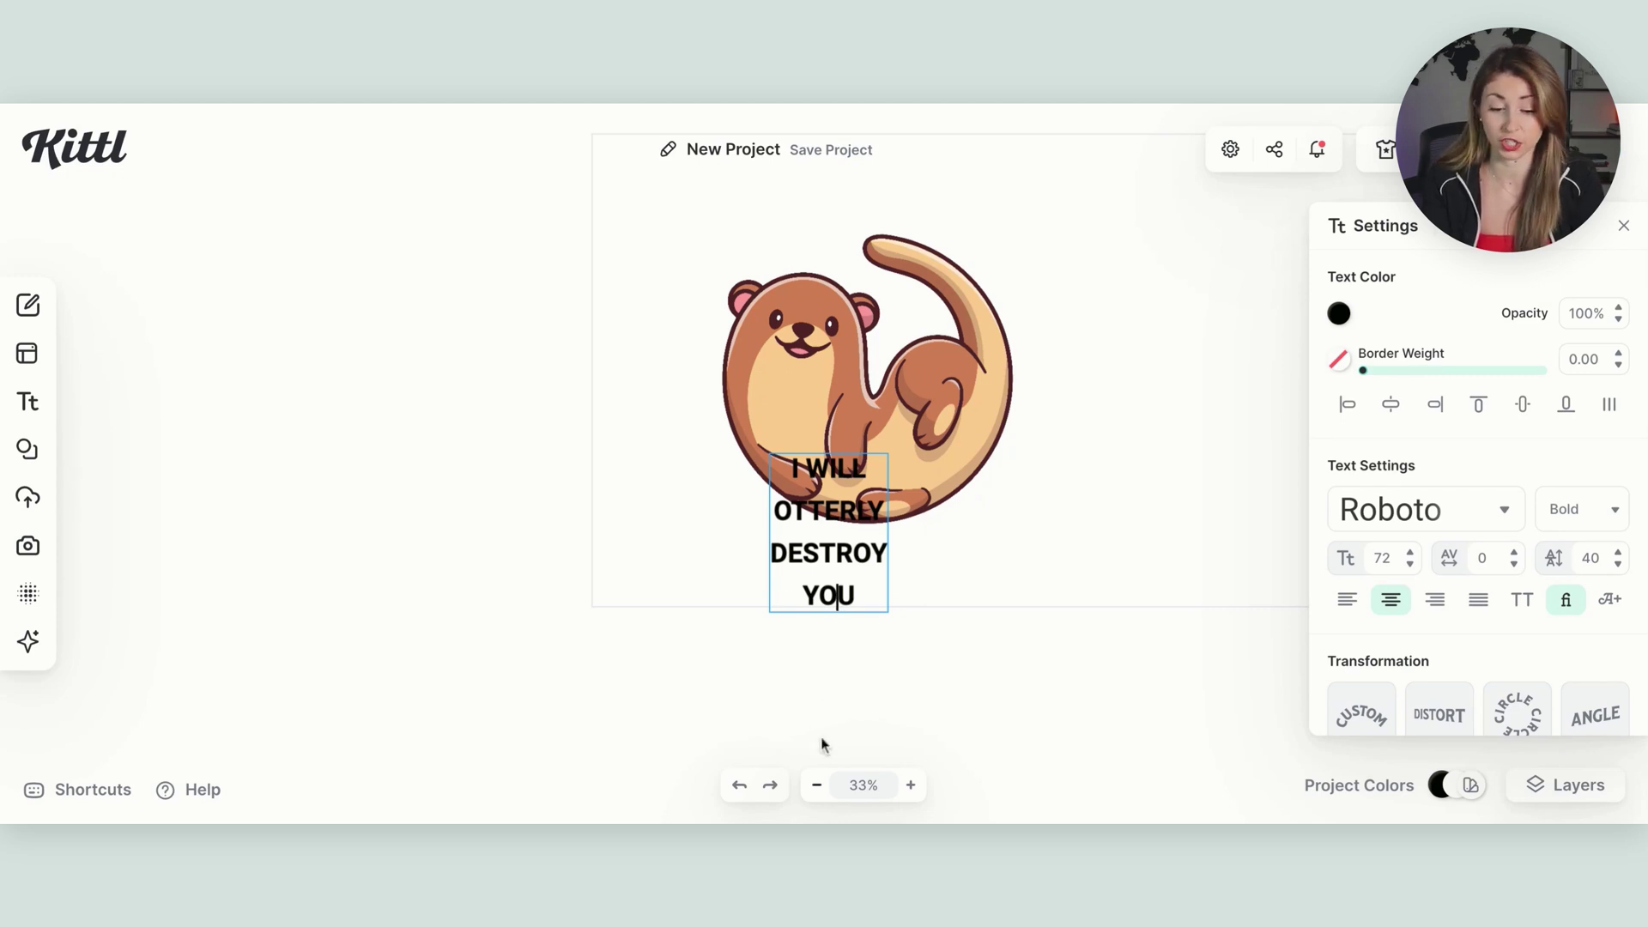
# - Finish the caption and move it below and right of the otter
pyautogui.hotkey('ctrl', 'a')
pyautogui.press('Escape')
pyautogui.click(1037, 528)
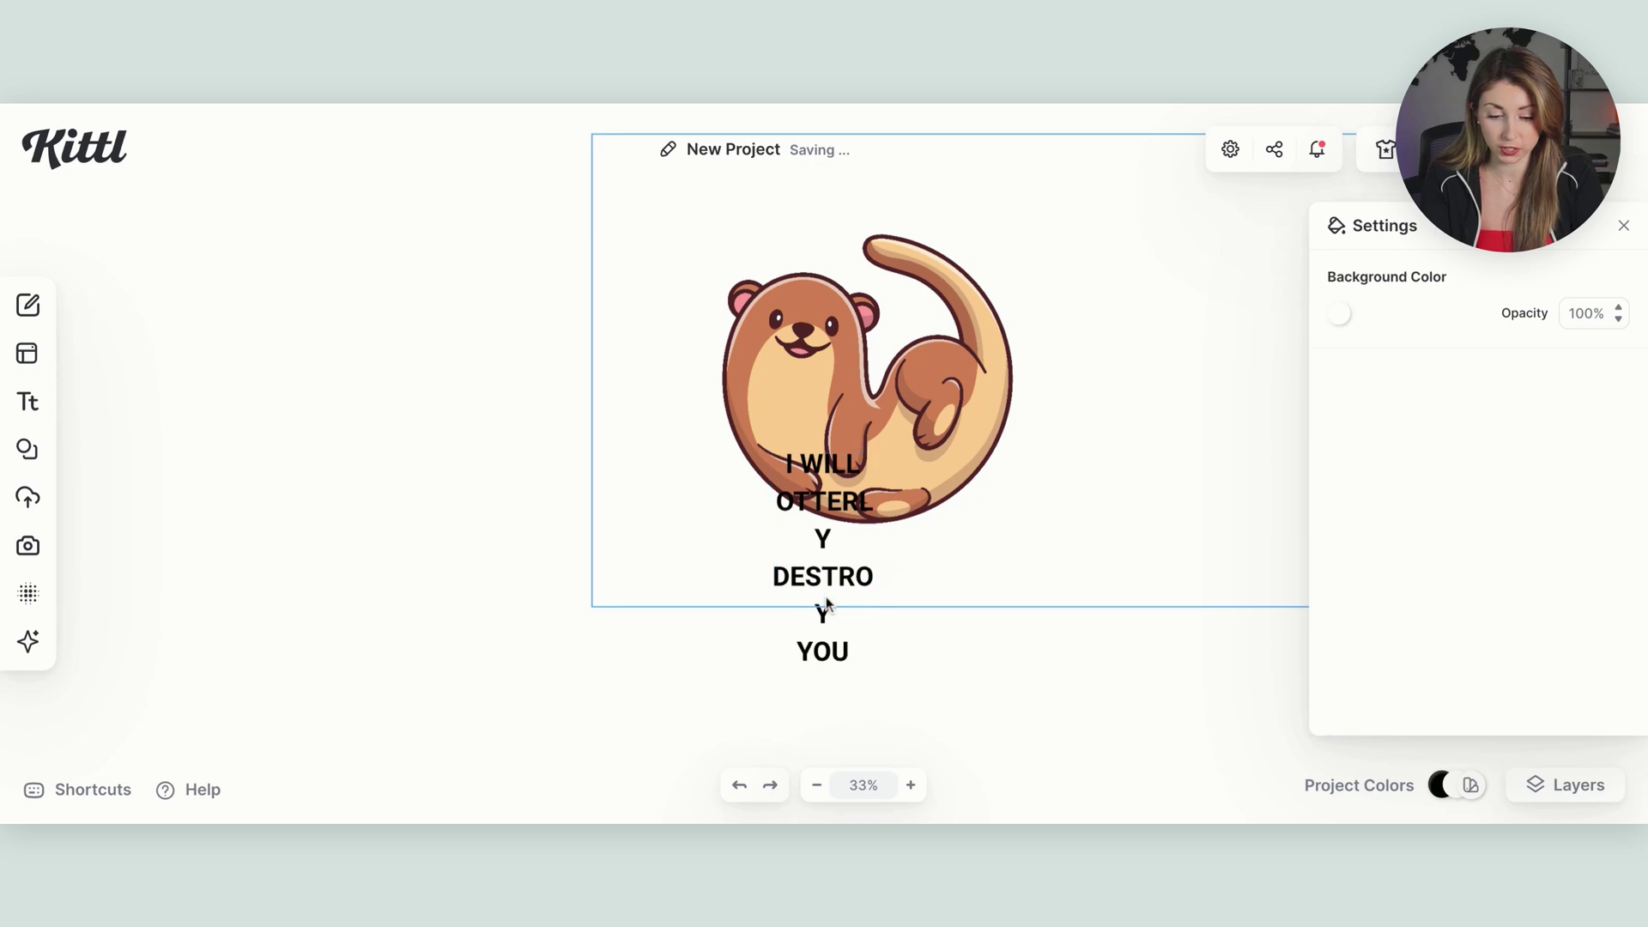
pyautogui.click(826, 566)
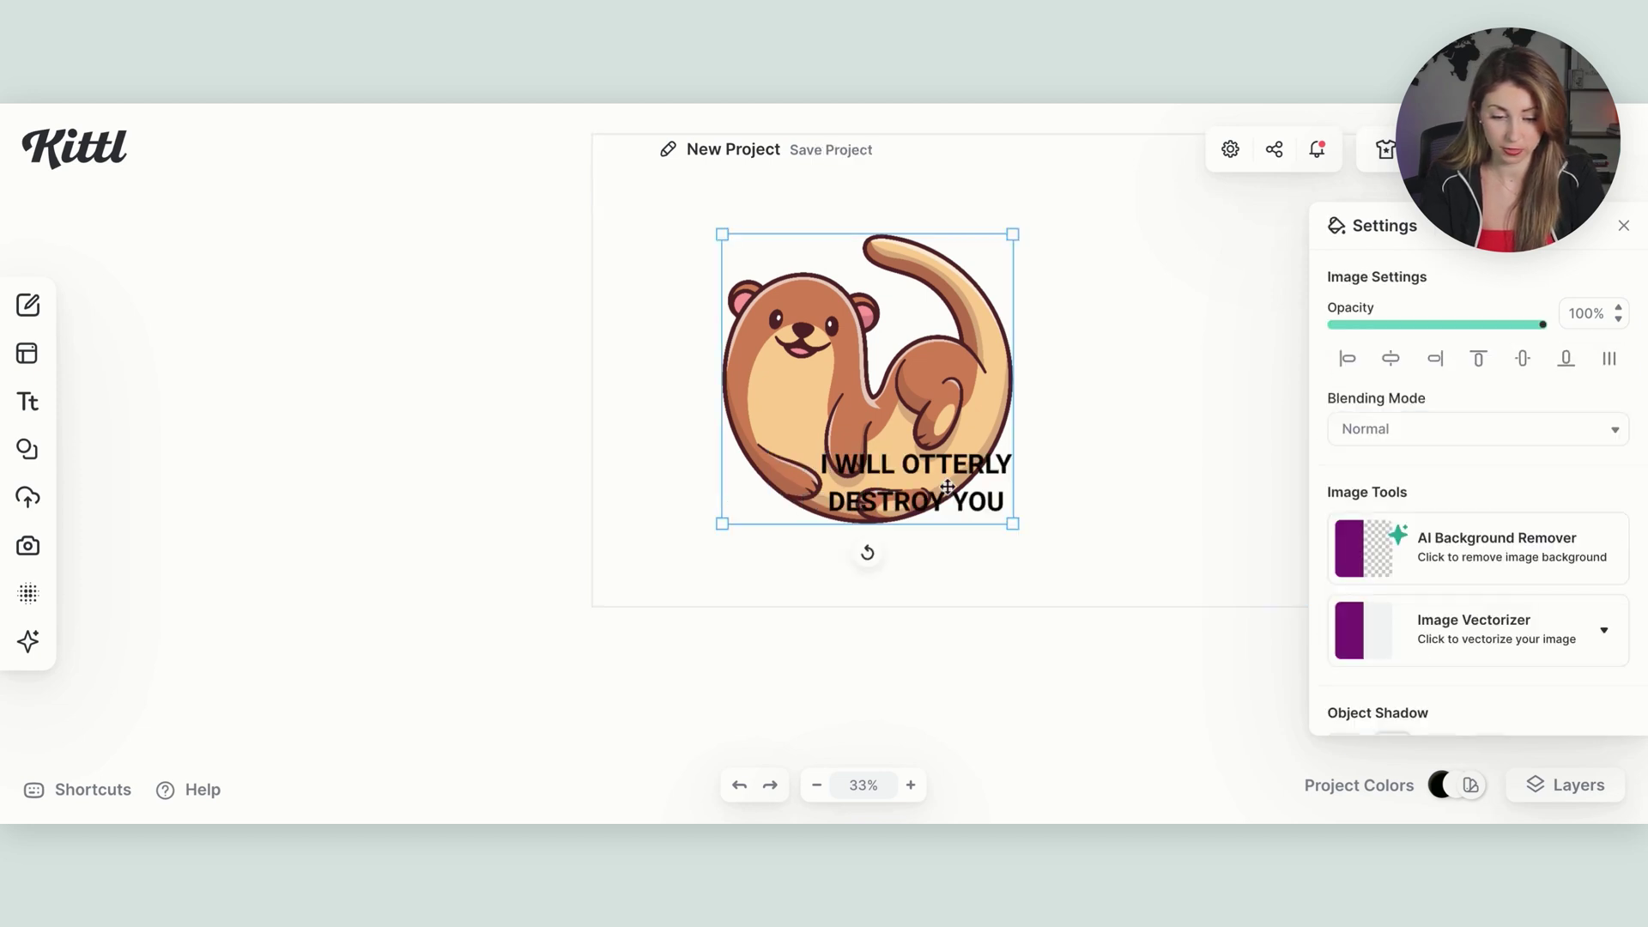
pyautogui.doubleClick(987, 480)
pyautogui.click(1046, 491)
pyautogui.click(1045, 491)
pyautogui.moveTo(1046, 491); pyautogui.dragTo(1149, 557)
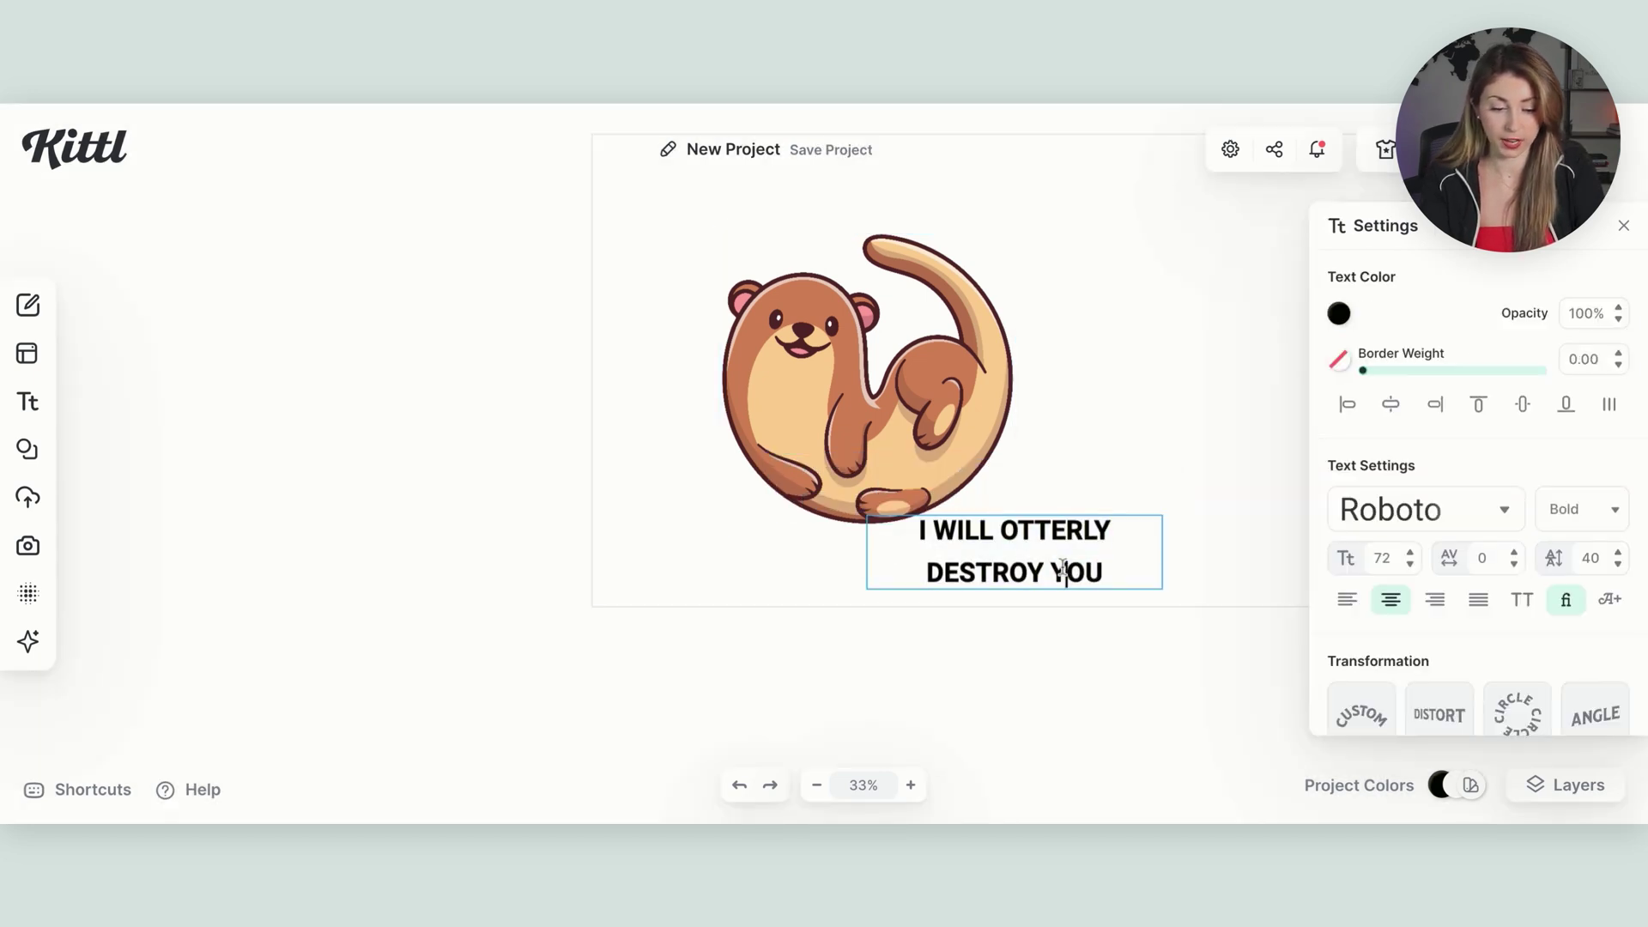
# - Make DESTROY YOU its own text, centre it below the otter, and I WILL OTTERLY above
pyautogui.tripleClick(1100, 570)
pyautogui.press('BackSpace')
pyautogui.press('Escape')
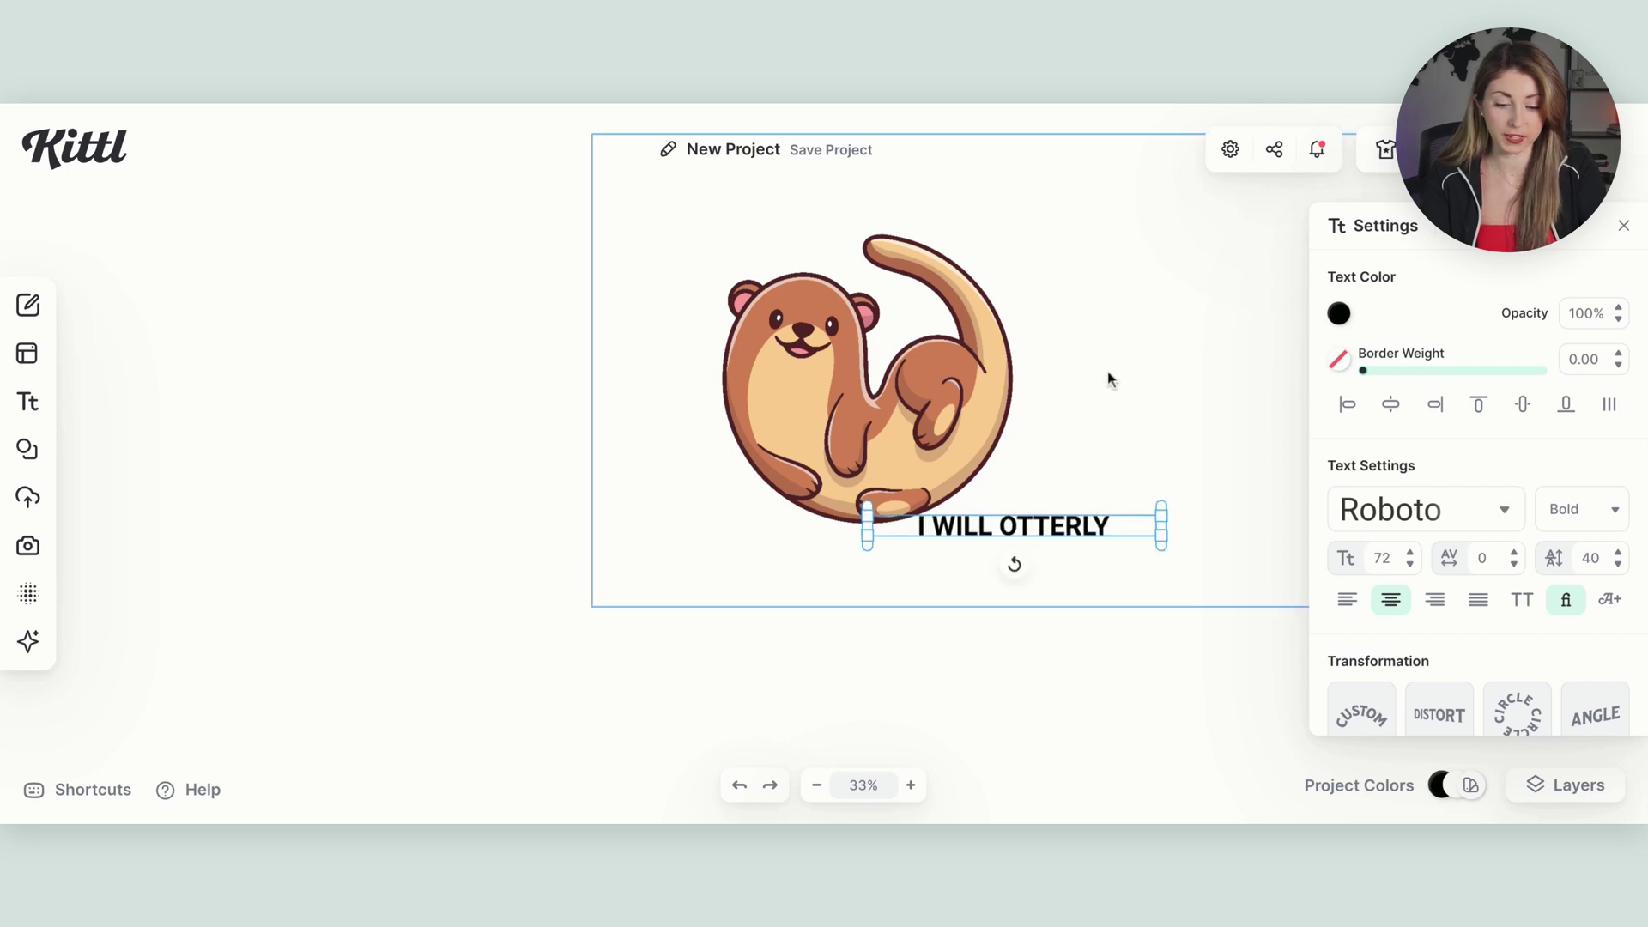
pyautogui.click(1107, 378)
pyautogui.write('t')
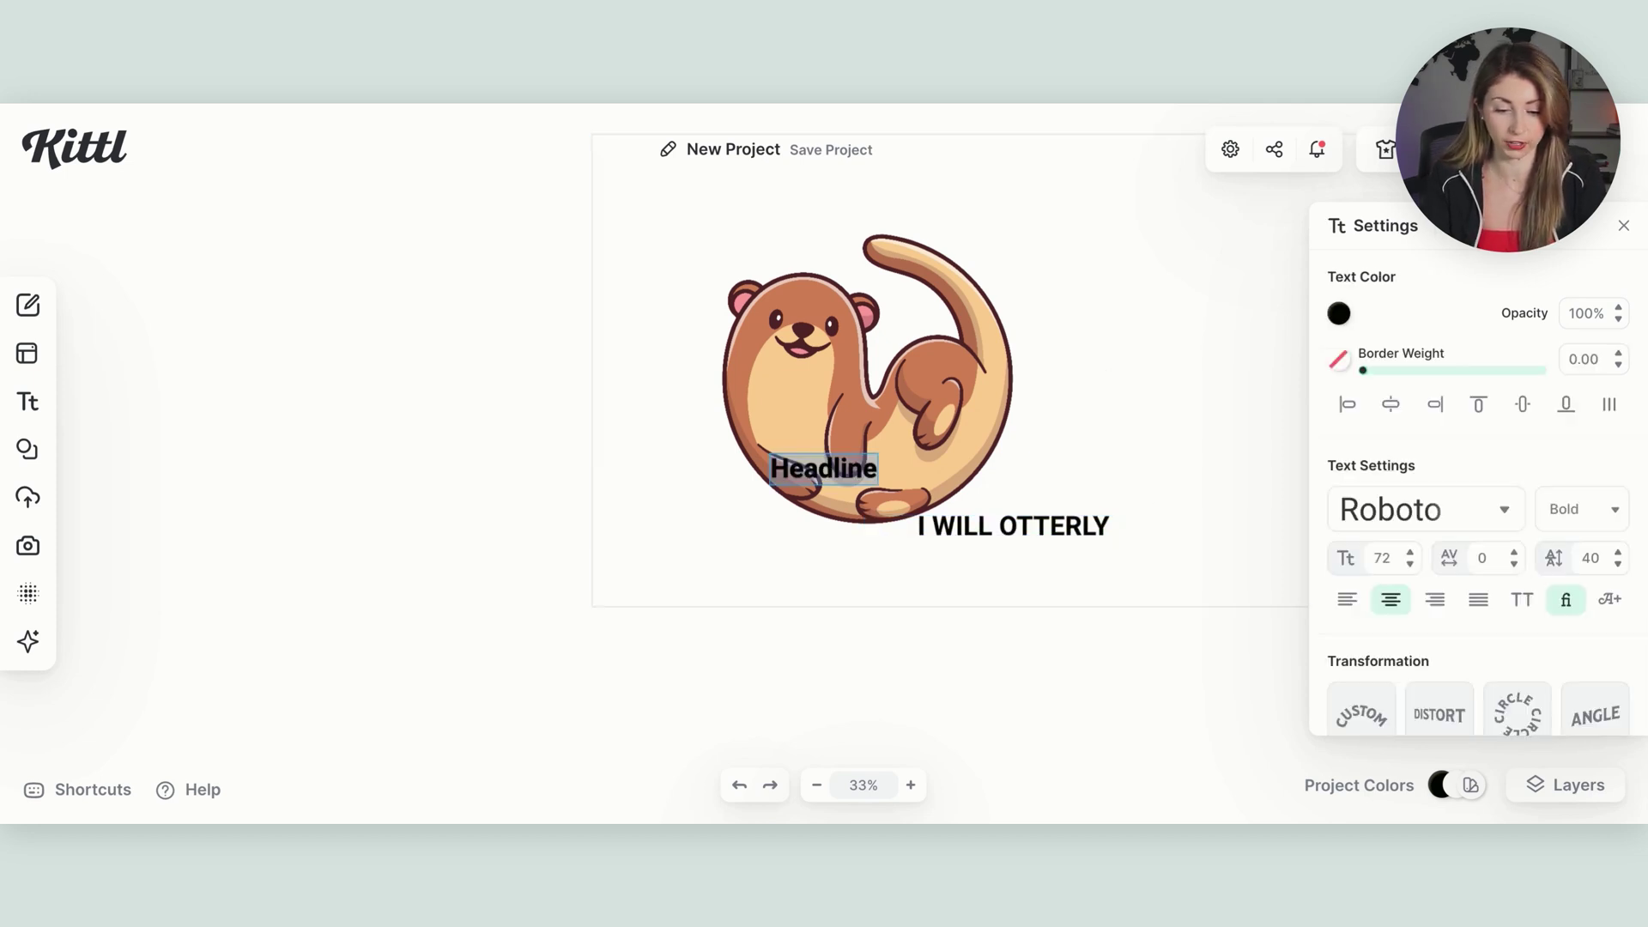
pyautogui.write('DESTORY')
pyautogui.press('BackSpace')
pyautogui.press('BackSpace')
pyautogui.press('BackSpace')
pyautogui.write('ROY YOU')
pyautogui.press('Escape')
pyautogui.moveTo(898, 463); pyautogui.dragTo(918, 468)
pyautogui.moveTo(1034, 522); pyautogui.dragTo(883, 196)
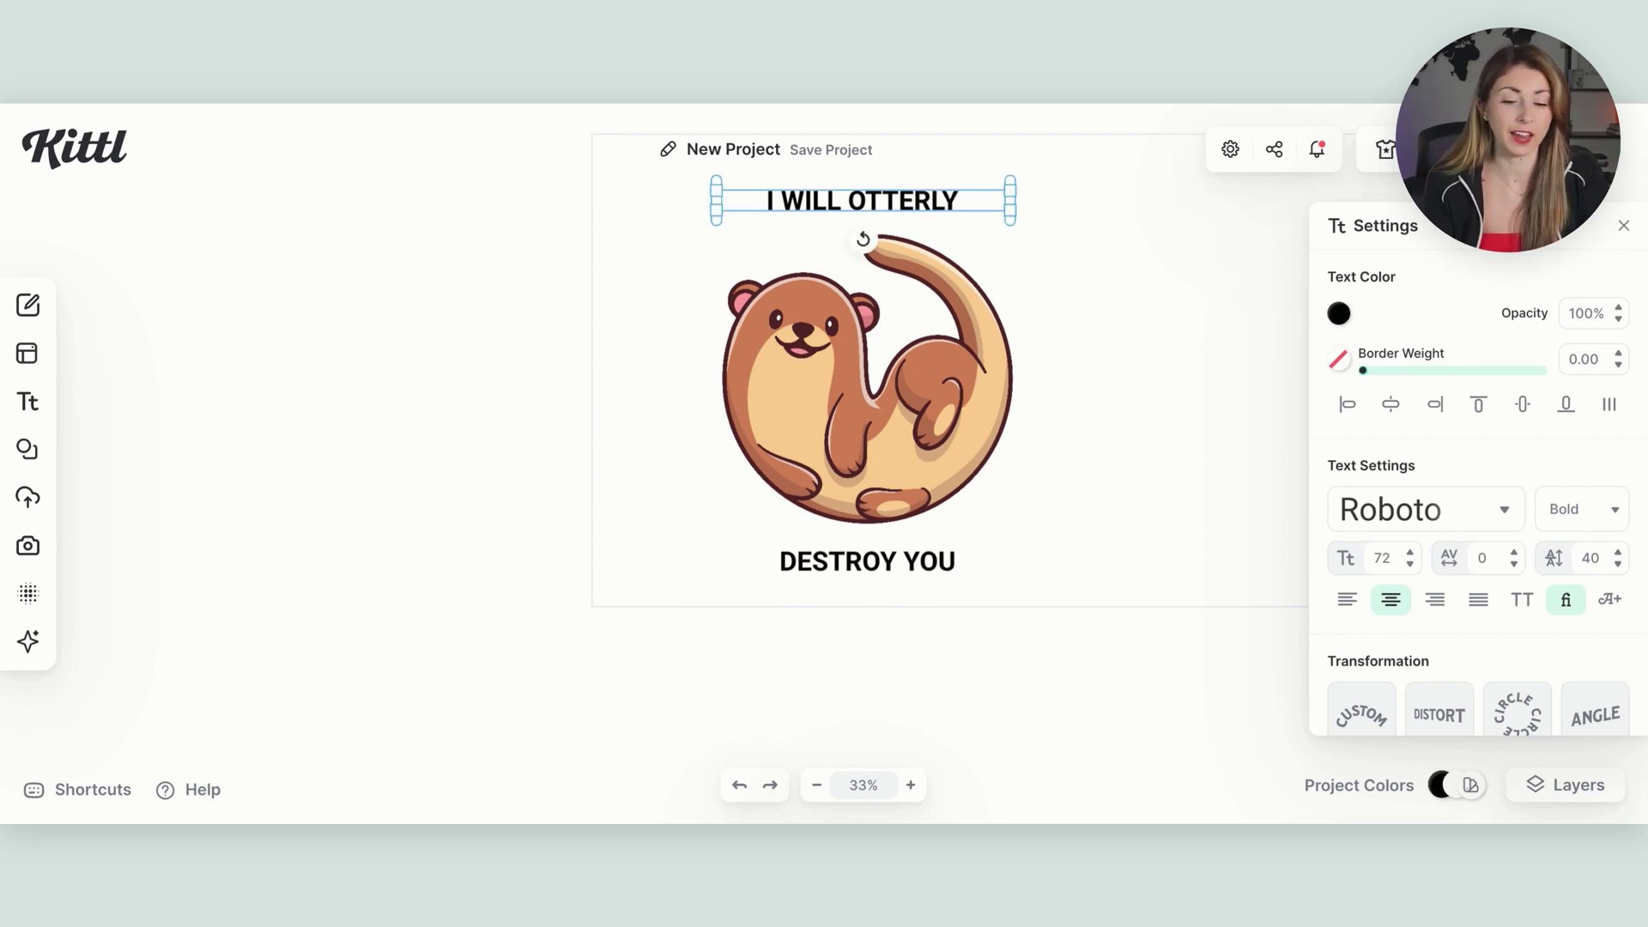
# - Enlarge I WILL OTTERLY to size 133 and curve it on a tight circle over the otter
pyautogui.click(1410, 554)
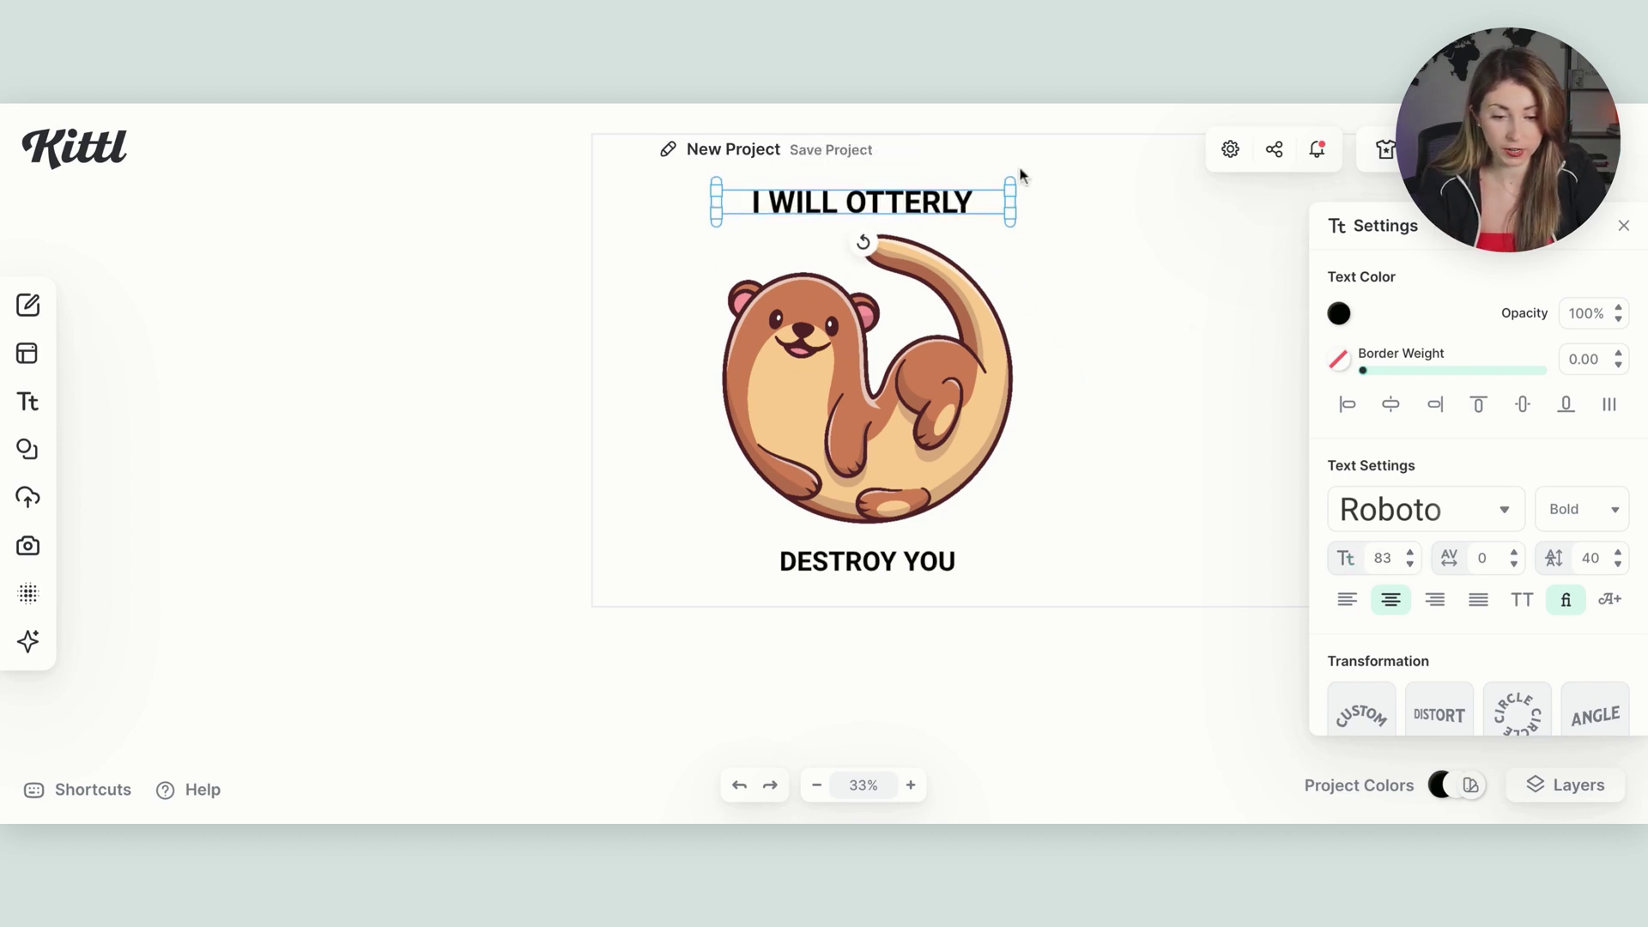
pyautogui.scroll(-2, 1573, 543)
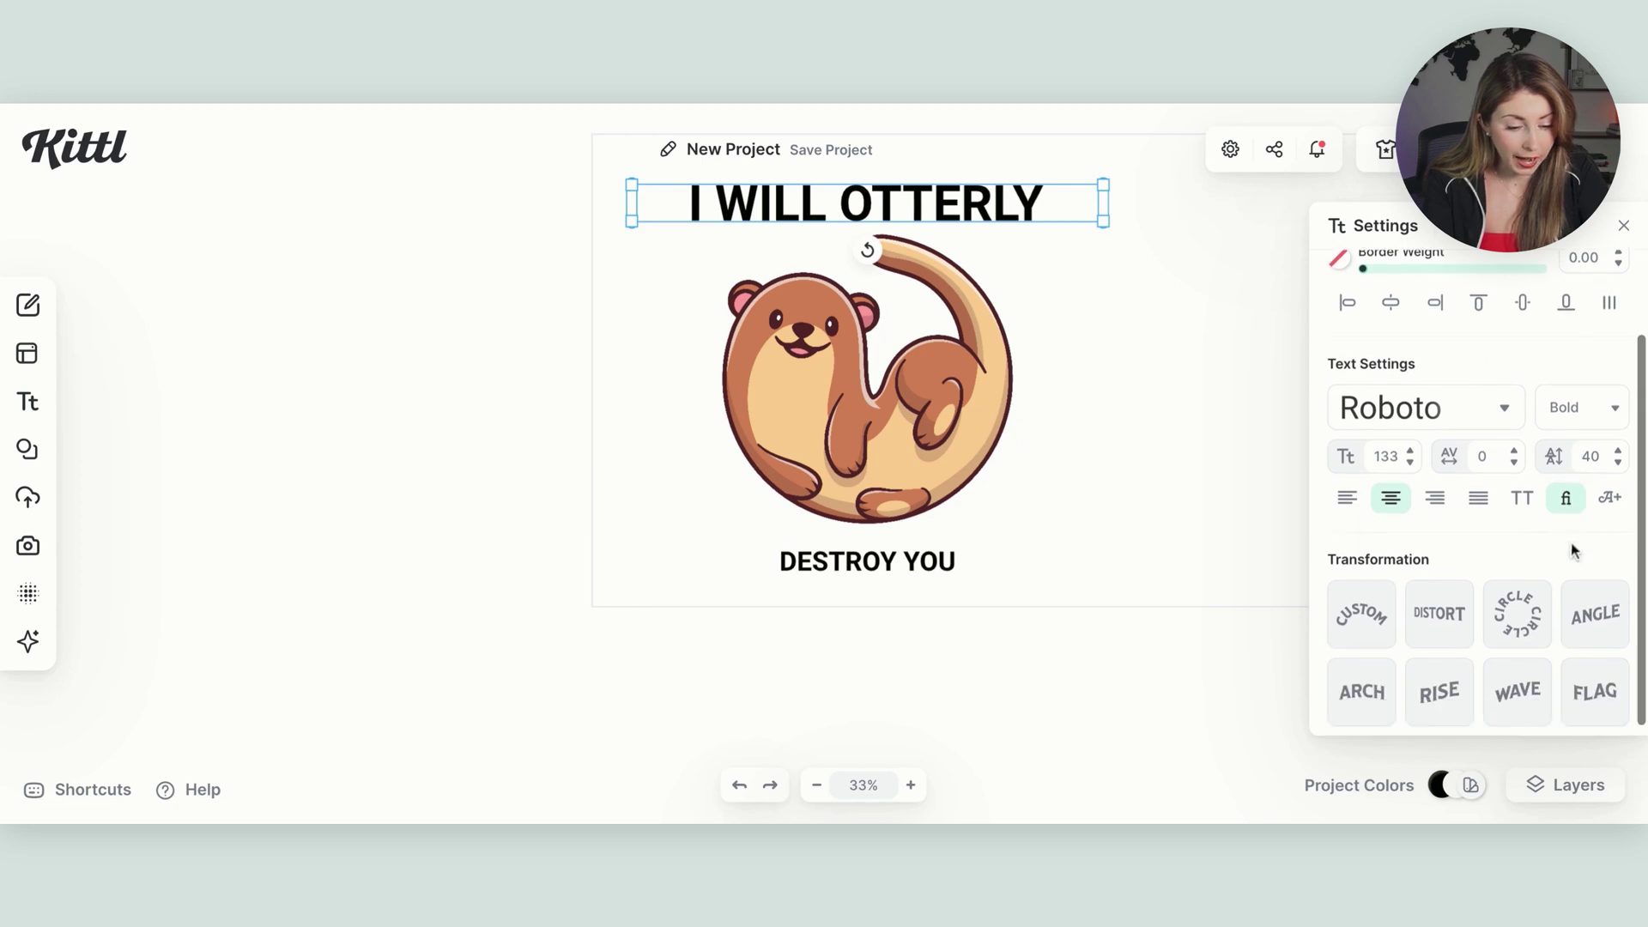
pyautogui.click(1517, 613)
pyautogui.scroll(3, 1016, 415)
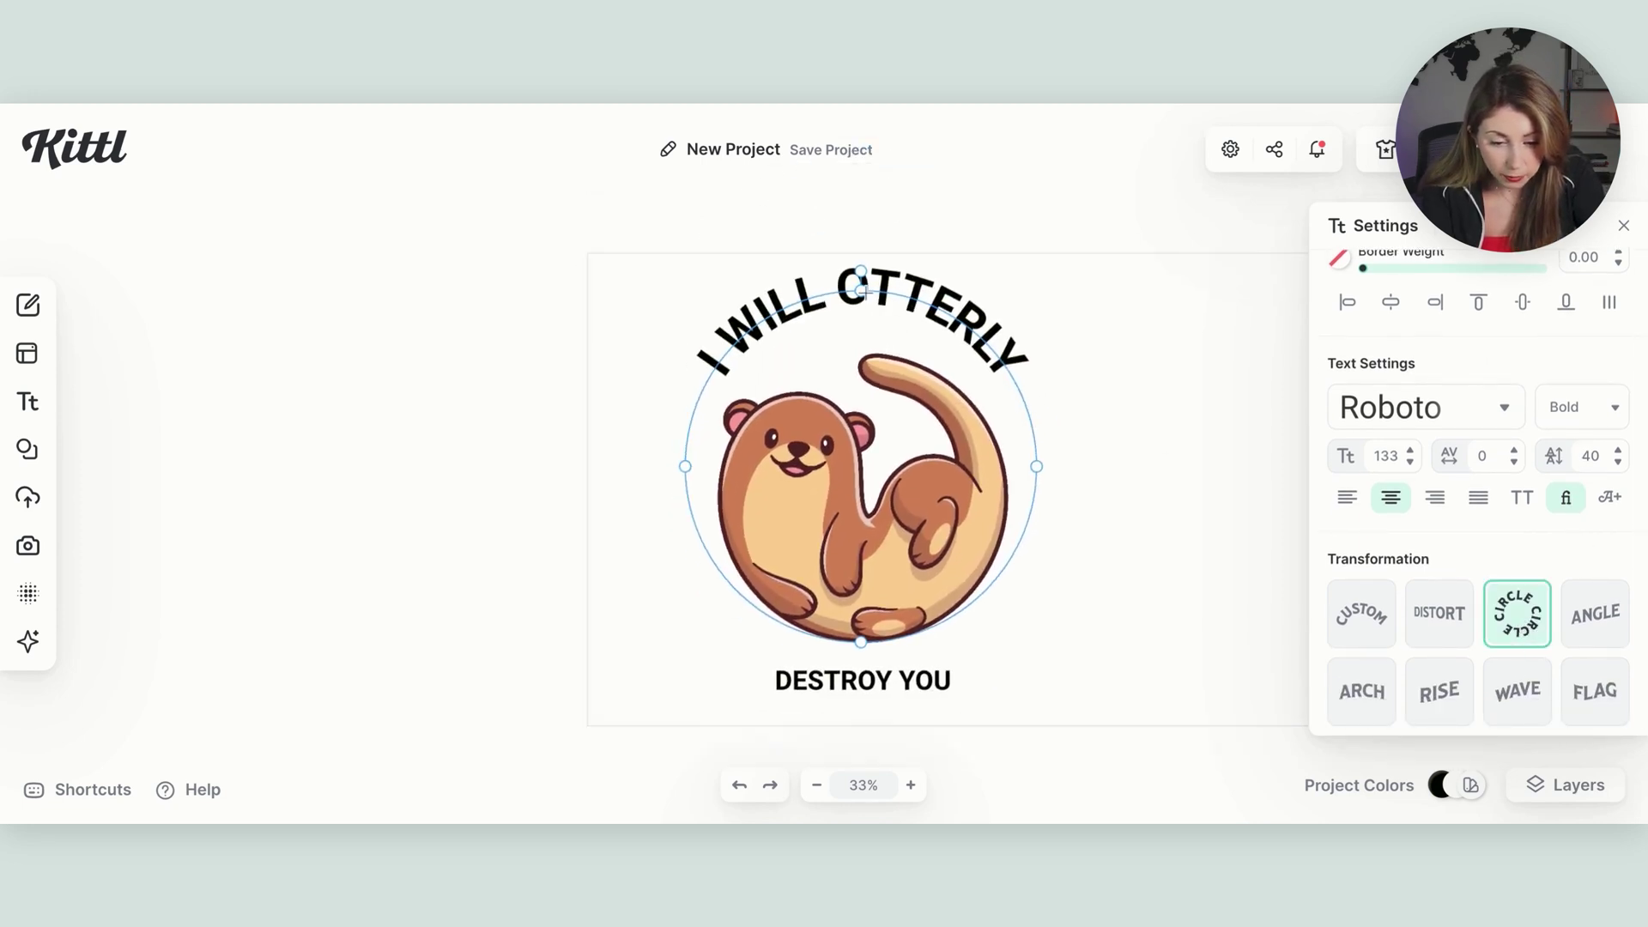
pyautogui.moveTo(864, 289)
pyautogui.mouseDown()
pyautogui.moveTo(862, 317)
pyautogui.moveTo(913, 302)
pyautogui.moveTo(913, 288)
pyautogui.moveTo(850, 311)
pyautogui.mouseUp()
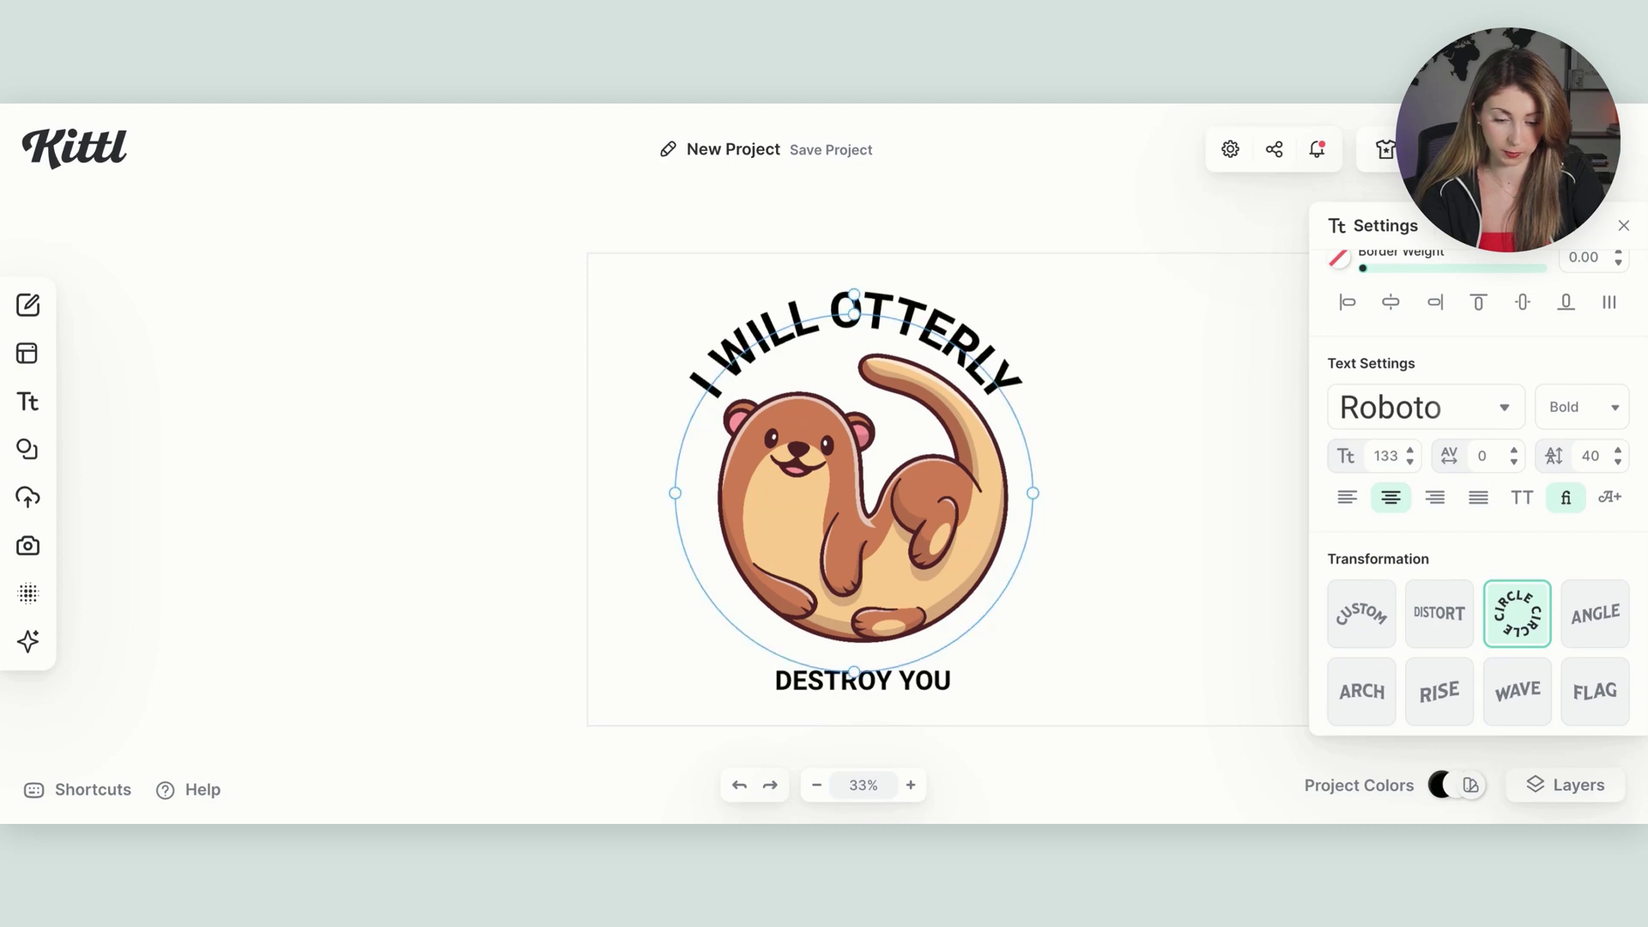
# - Set both I WILL OTTERLY and DESTROY YOU in the Caprasimo typeface
pyautogui.click(1413, 424)
pyautogui.scroll(-1, 1225, 395)
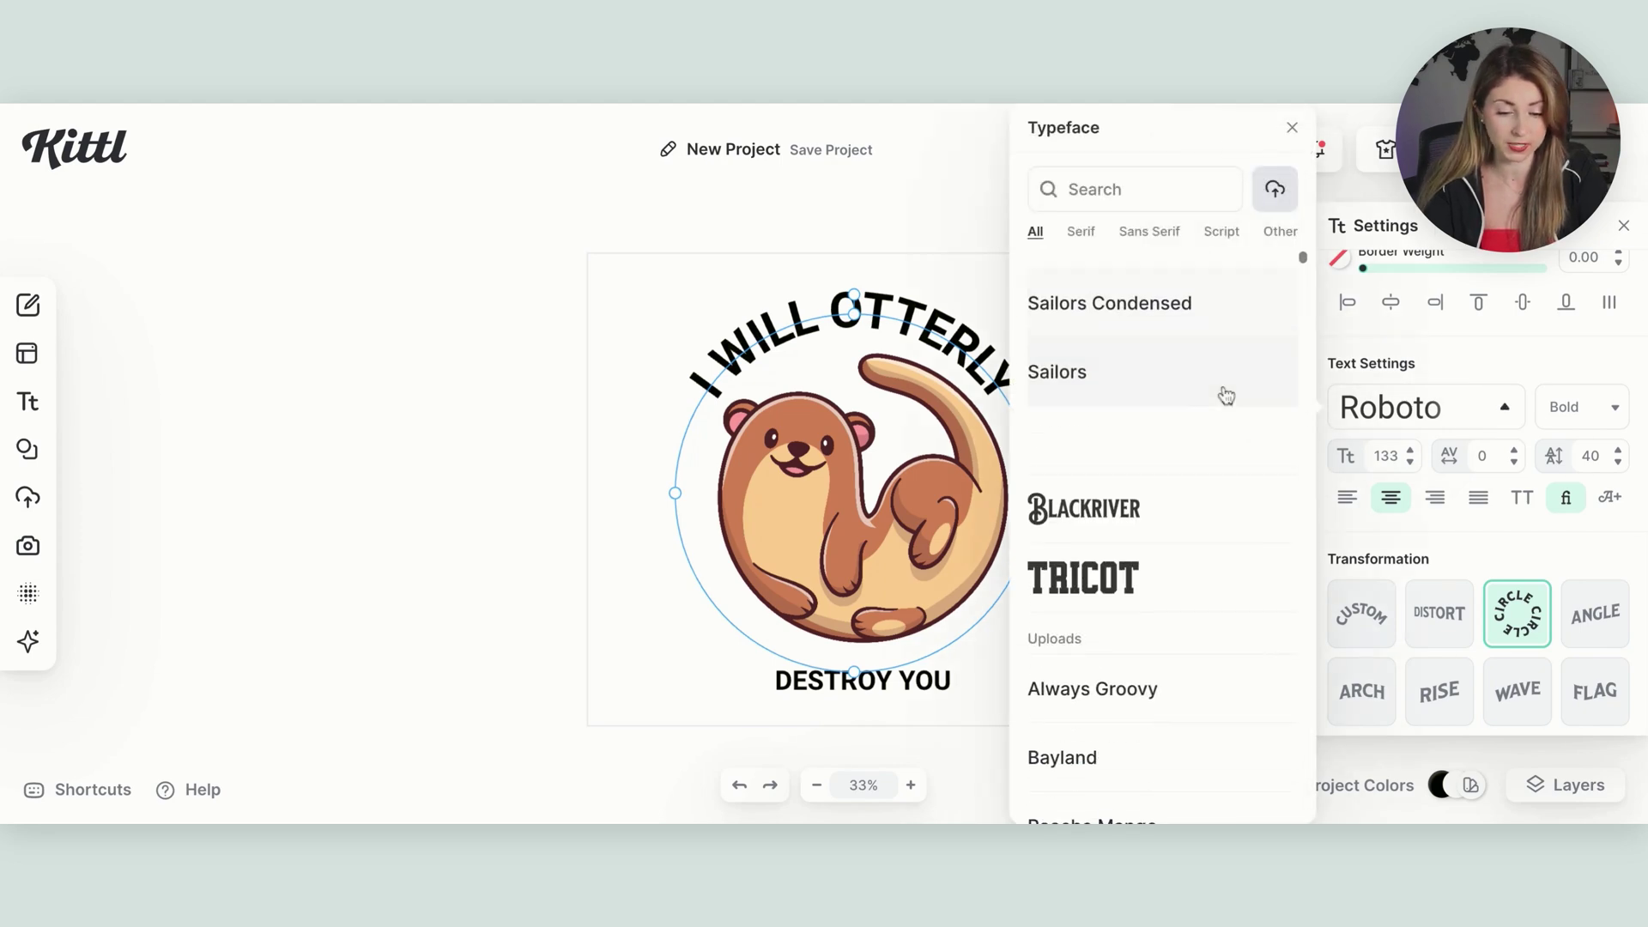
pyautogui.scroll(-2, 1226, 395)
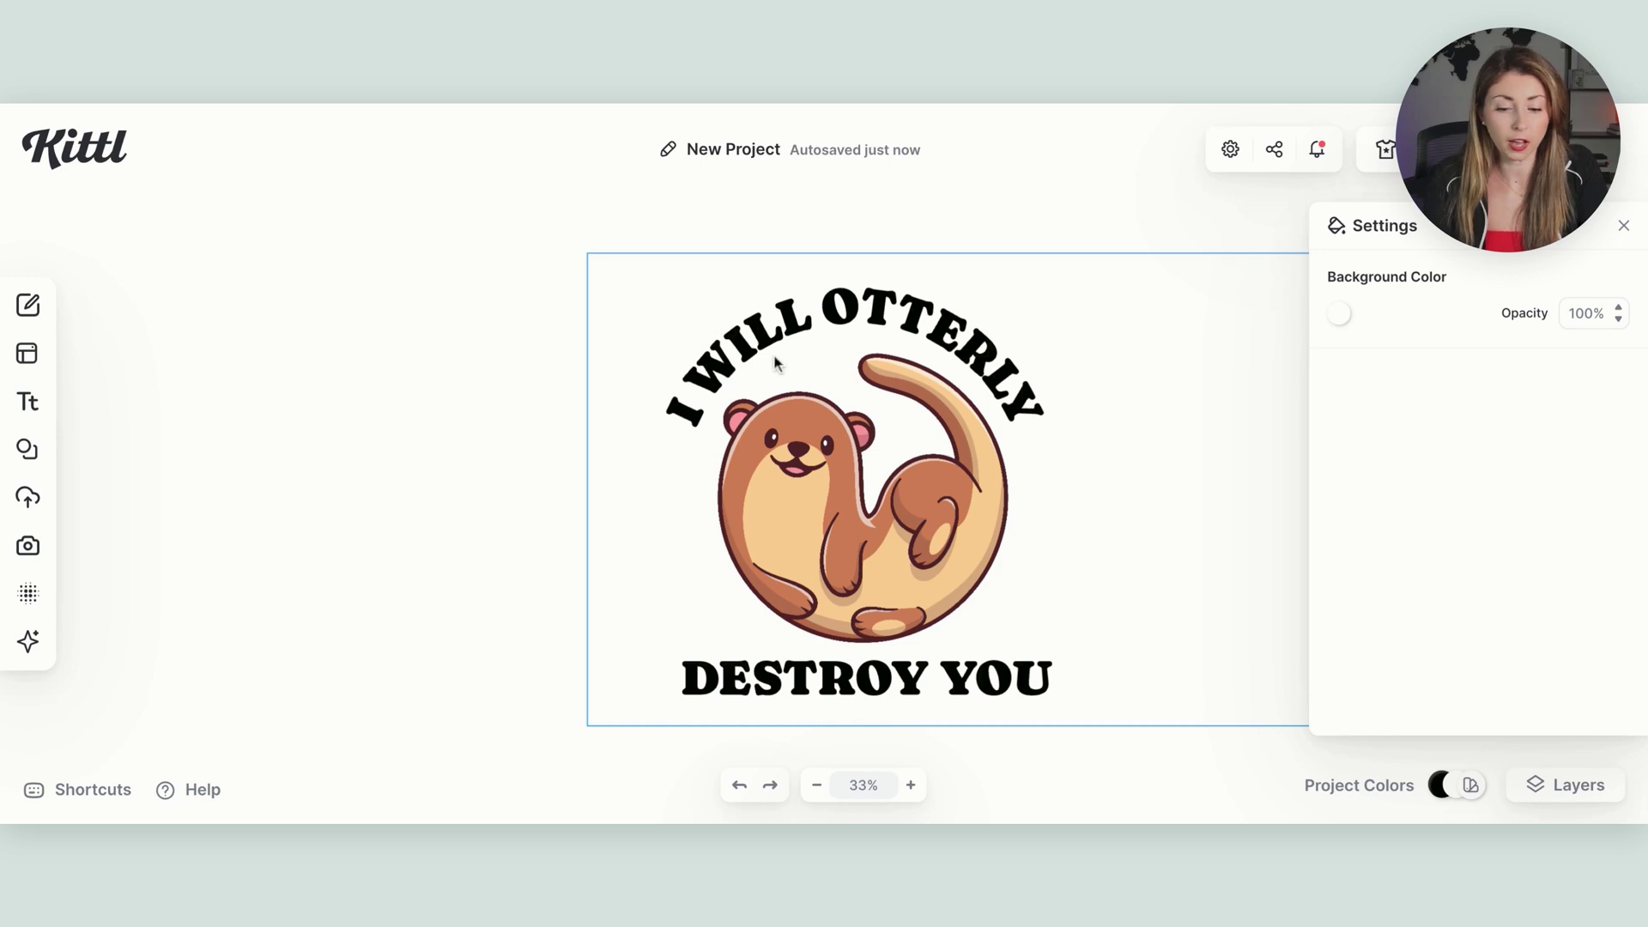
pyautogui.click(768, 341)
pyautogui.click(1455, 520)
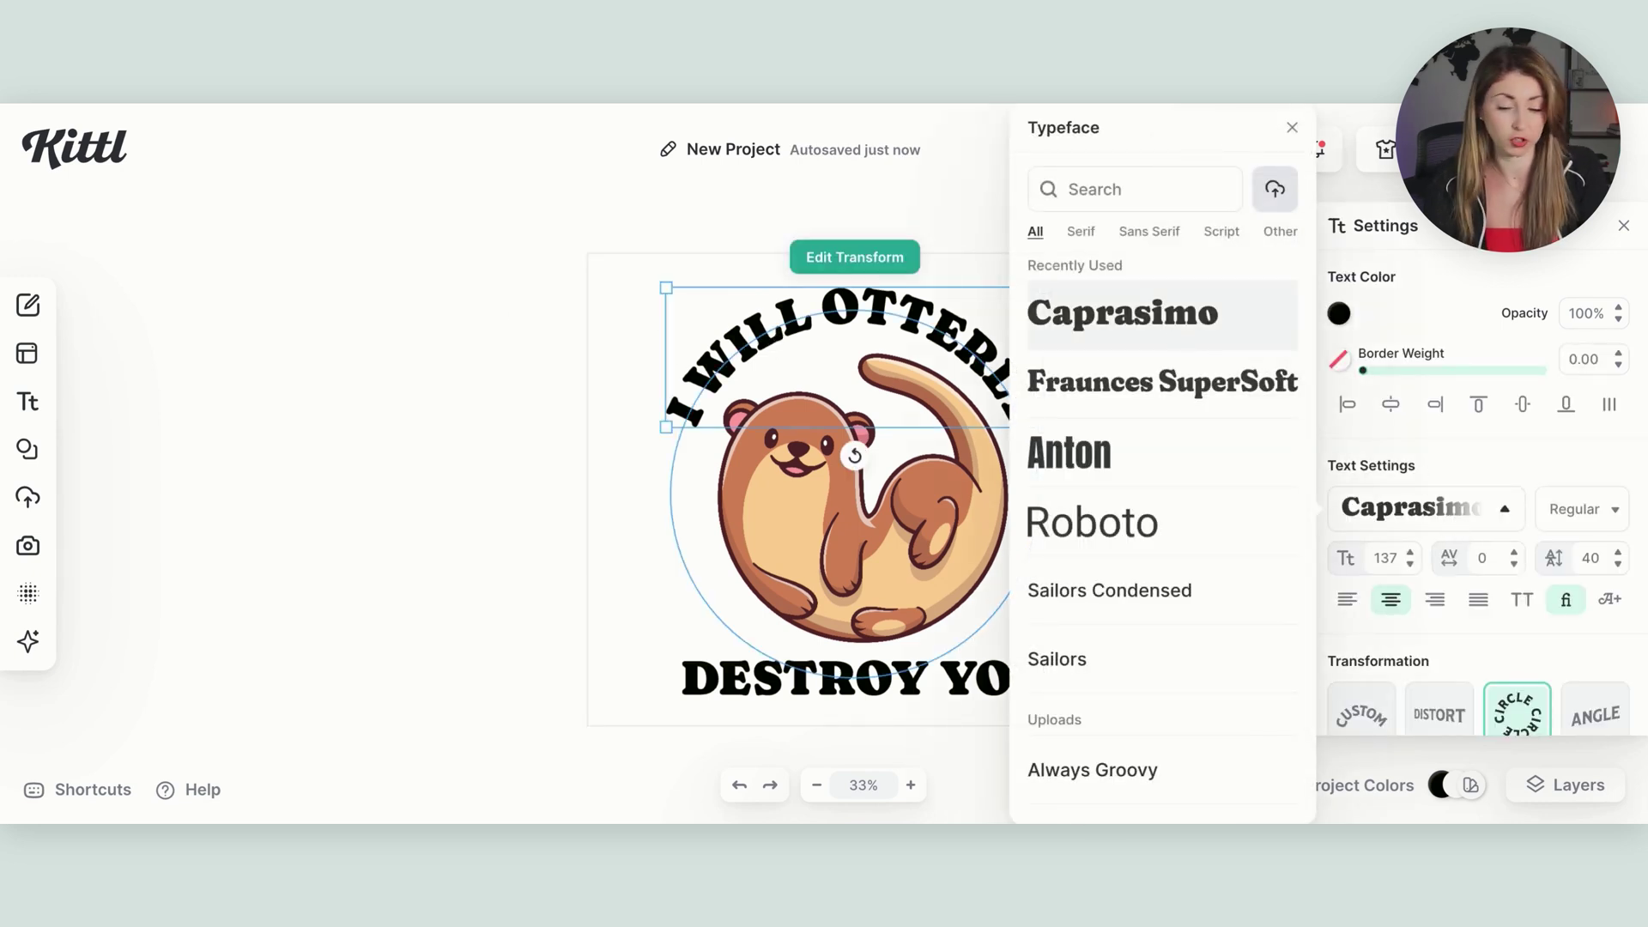
pyautogui.click(526, 383)
pyautogui.click(529, 385)
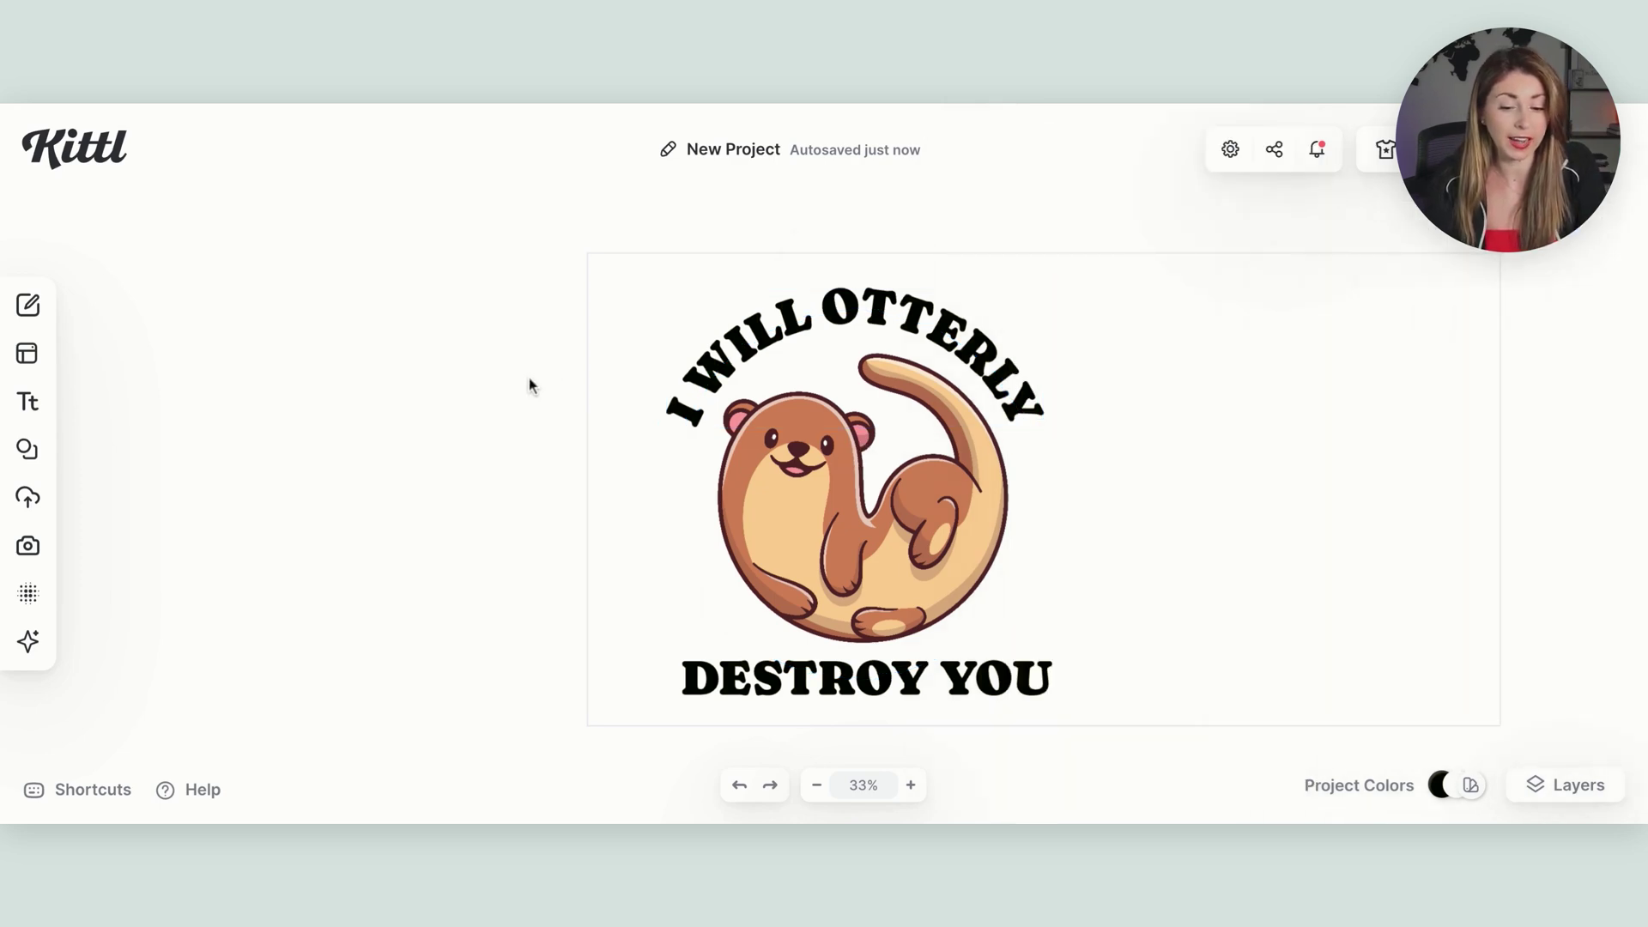
pyautogui.click(867, 313)
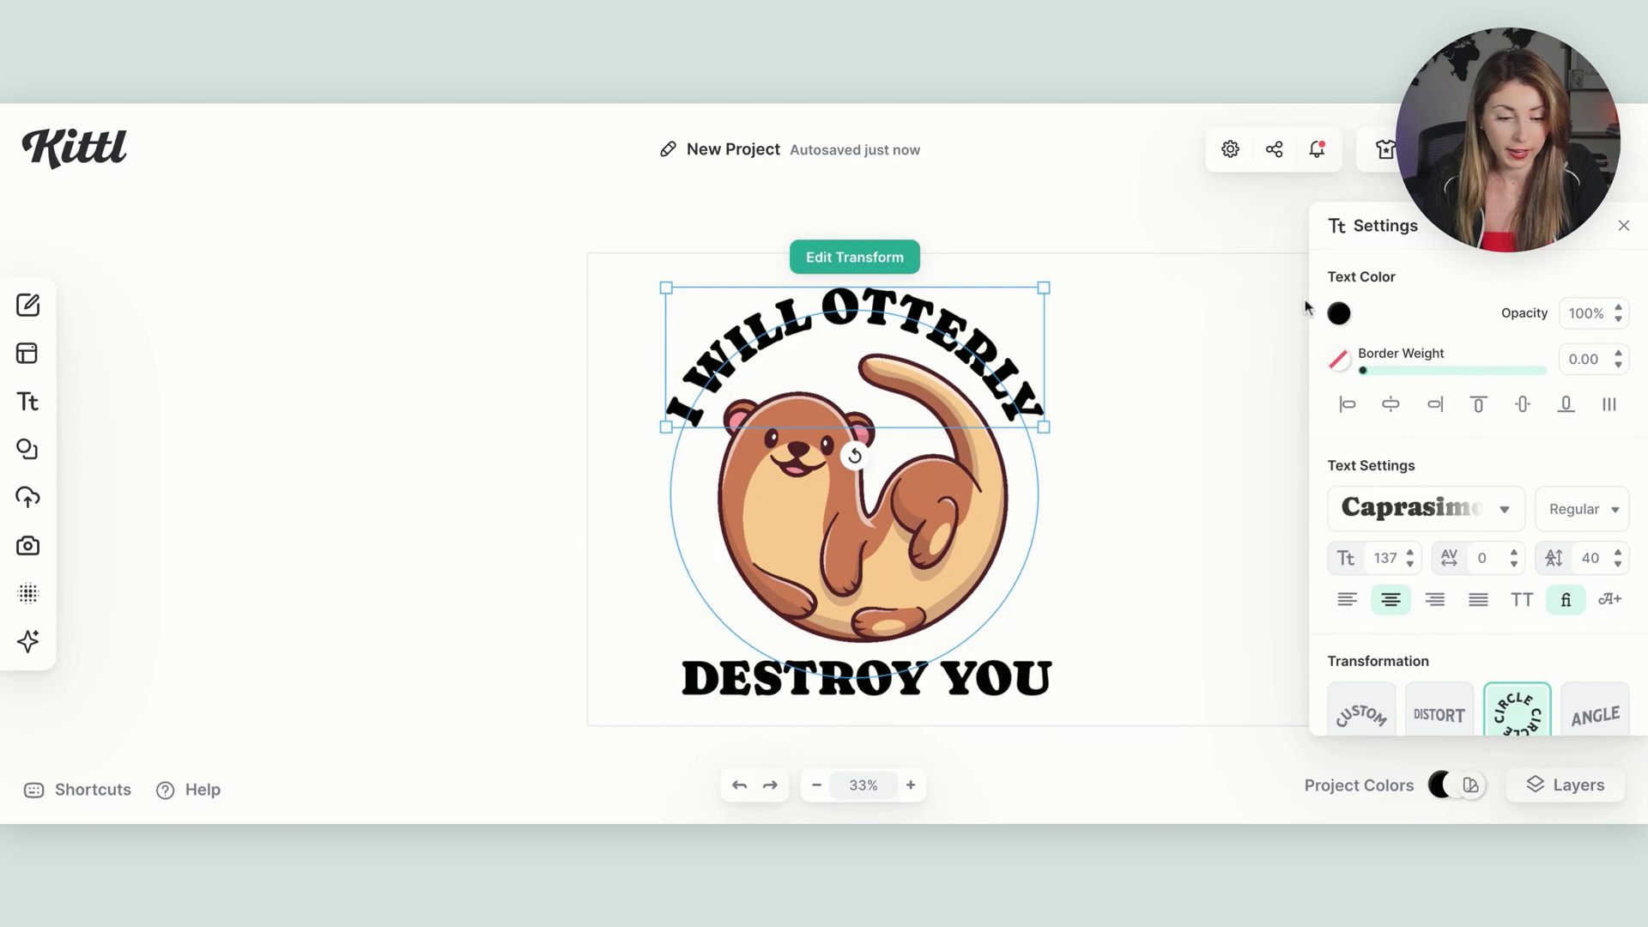
# - Eyedrop the otter's brown b56843 for I WILL OTTERLY, then apply it to DESTROY YOU
pyautogui.click(1341, 316)
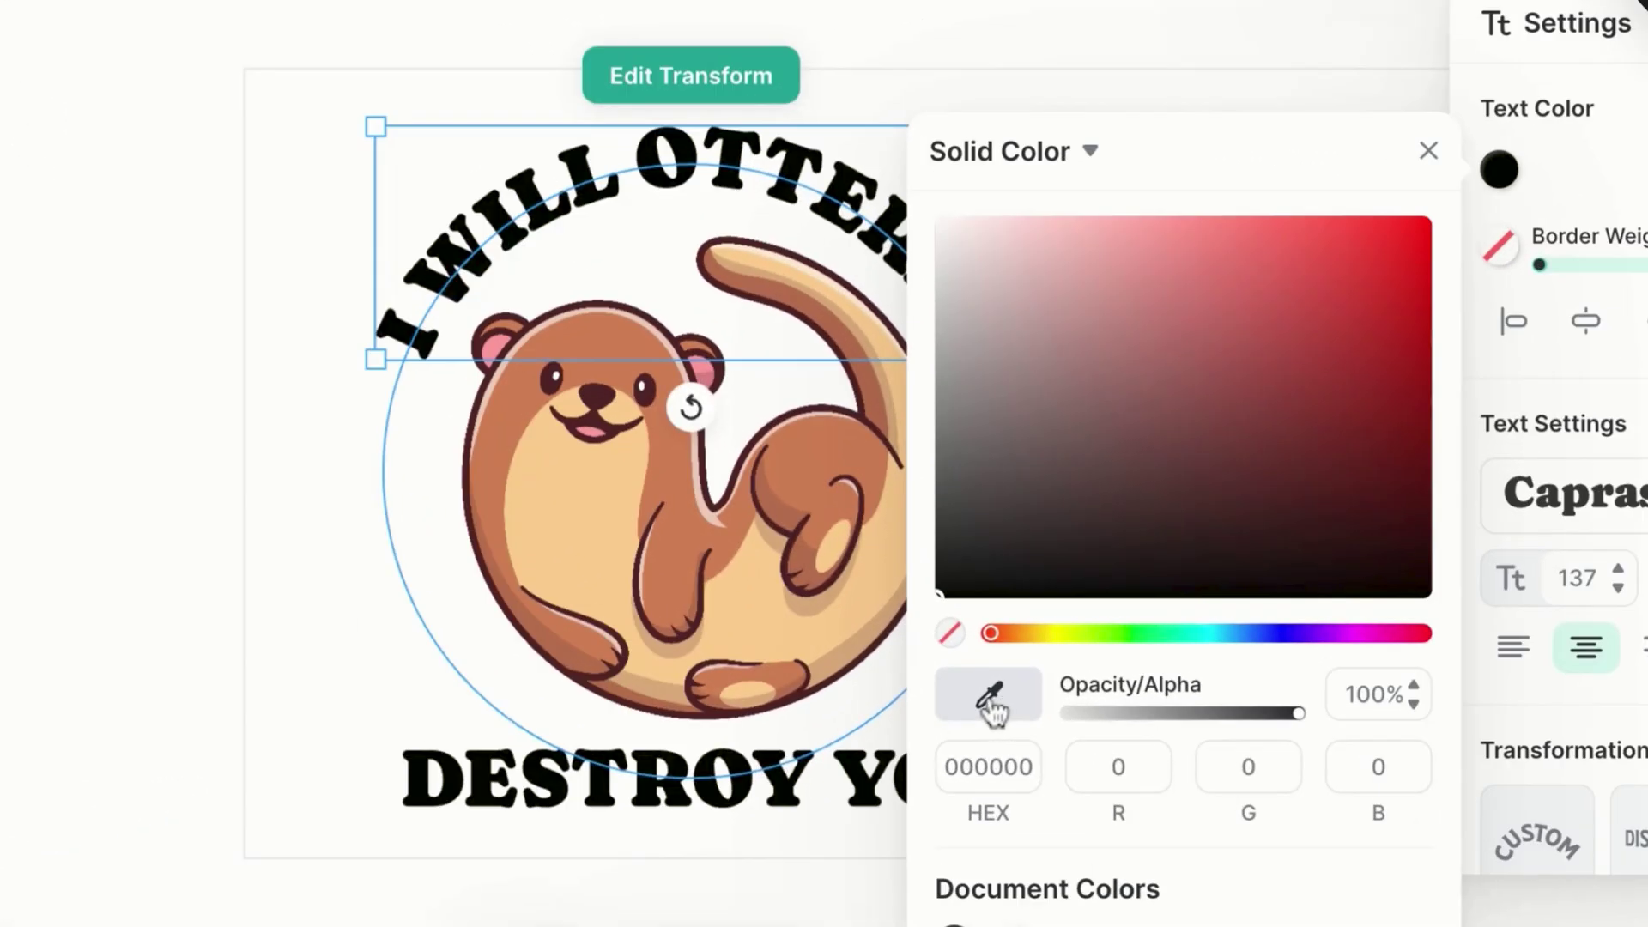
pyautogui.click(992, 702)
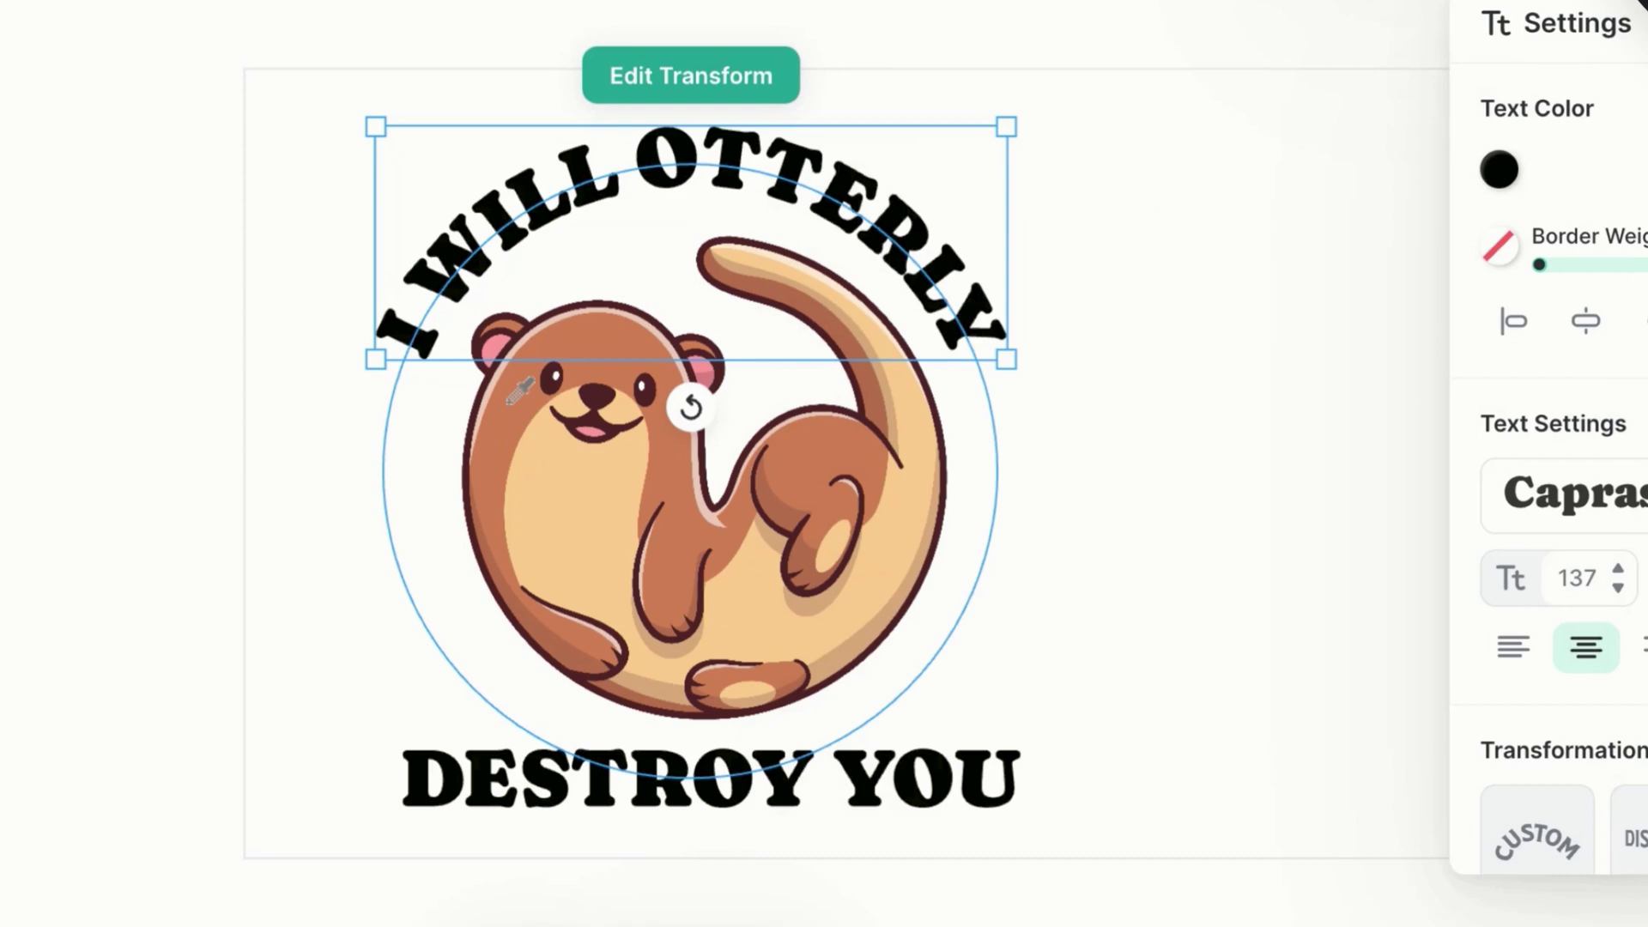
pyautogui.click(510, 400)
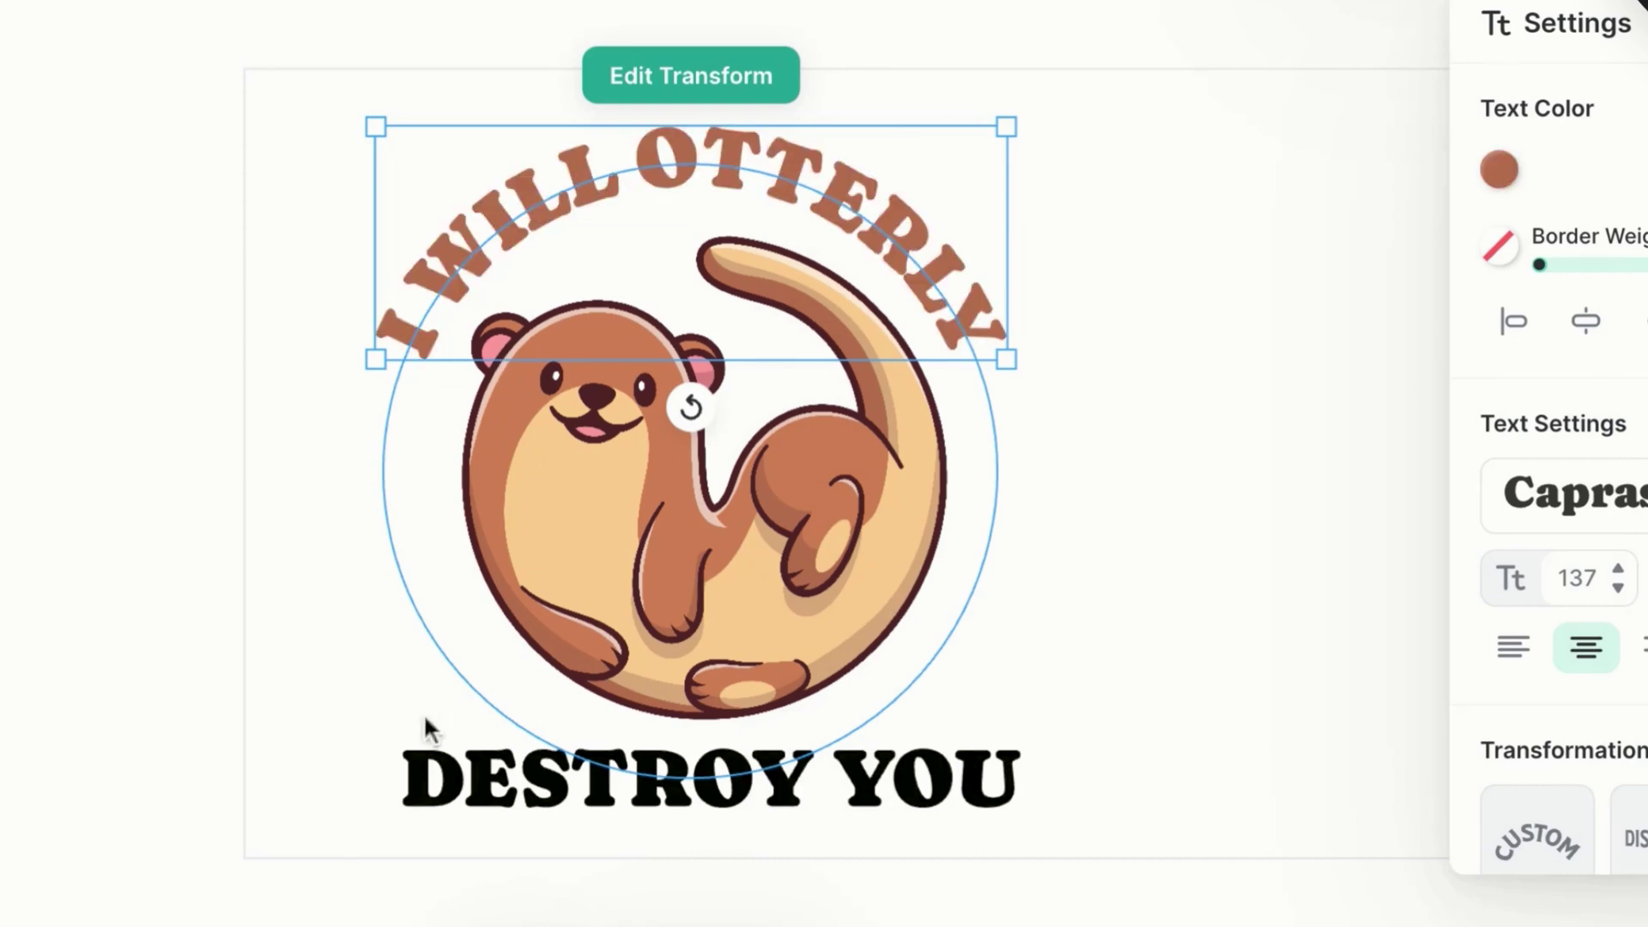
pyautogui.click(481, 764)
pyautogui.click(1498, 169)
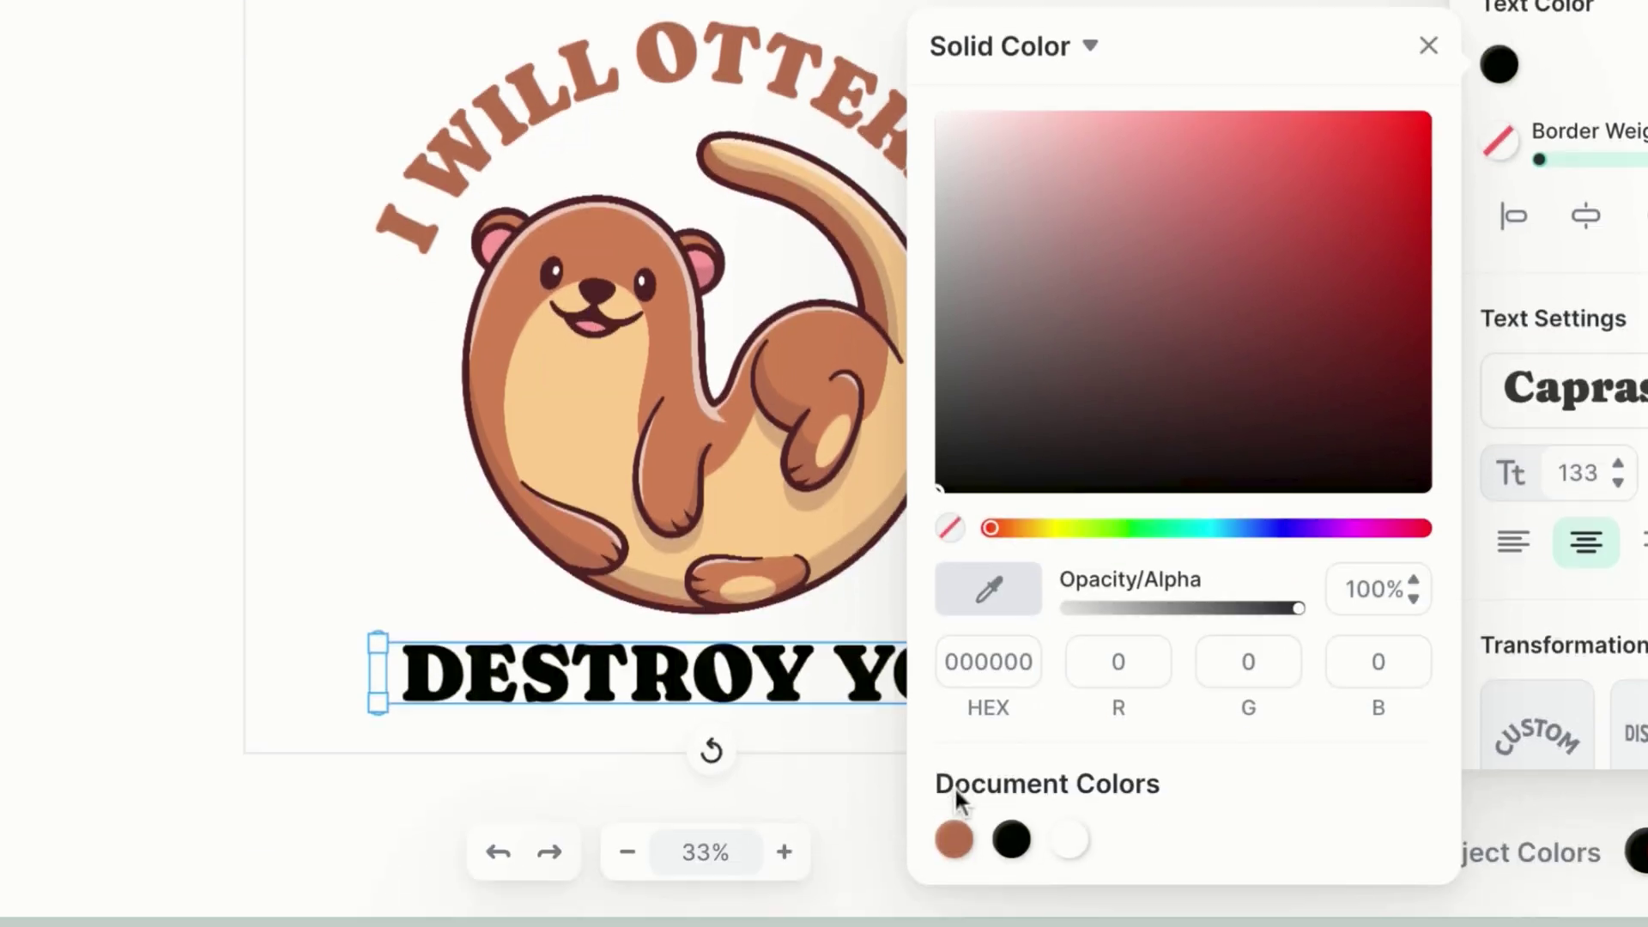
pyautogui.click(954, 840)
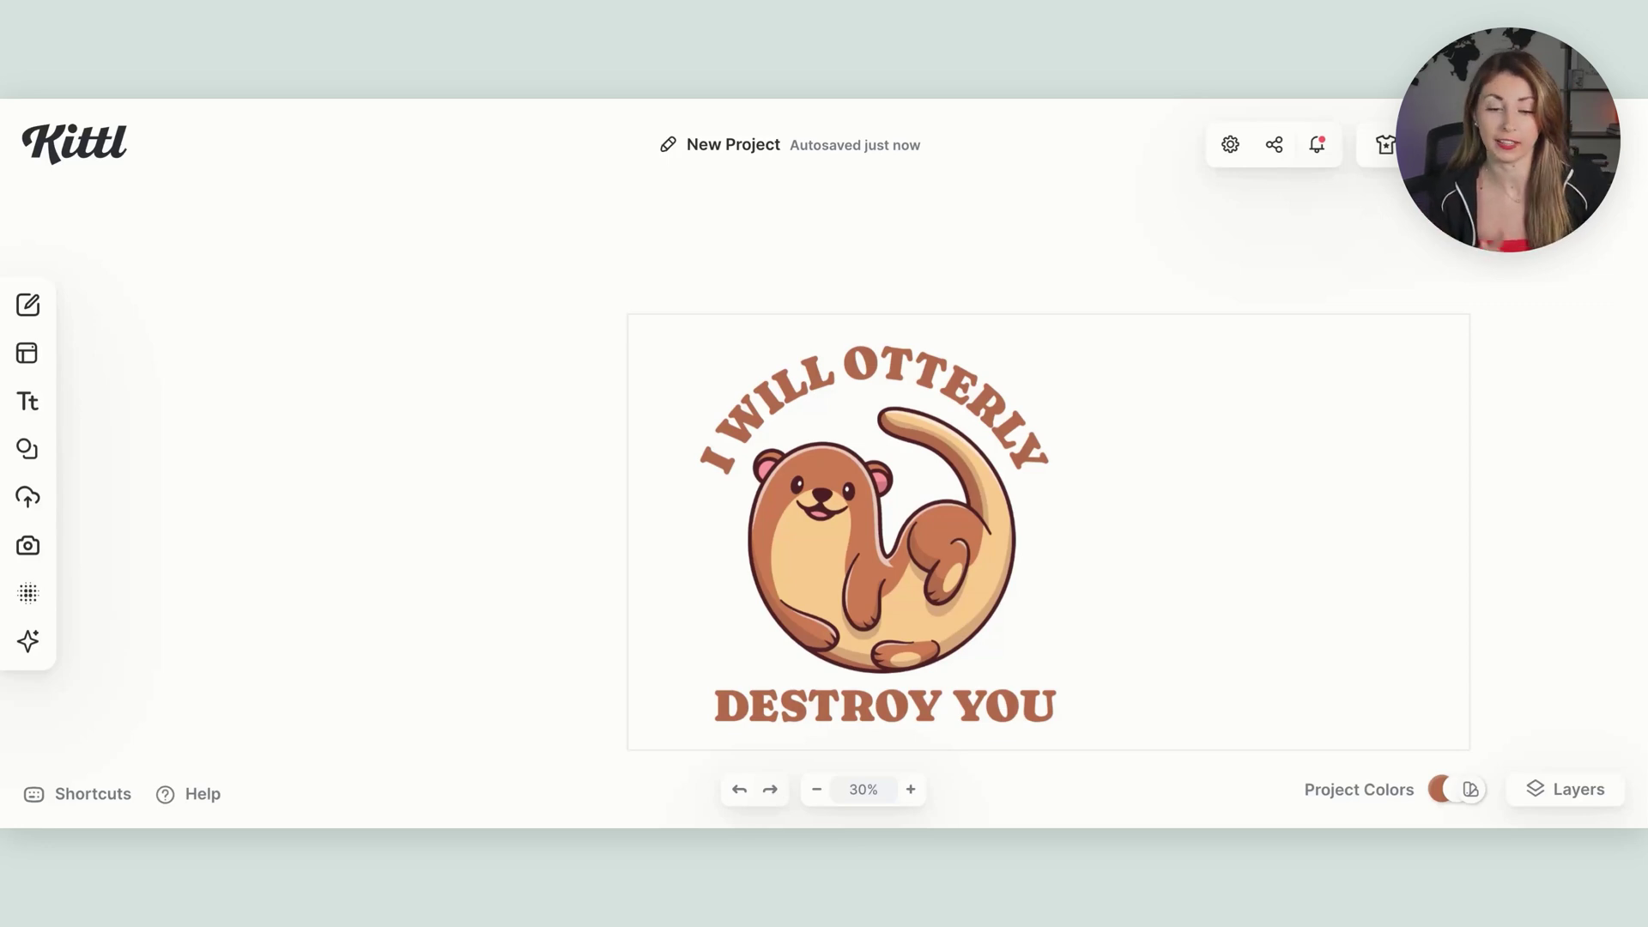
# - Apply Detailed 3d Shadow to I WILL OTTERLY with a dark brown 541c1c outline, width 8
pyautogui.click(934, 386)
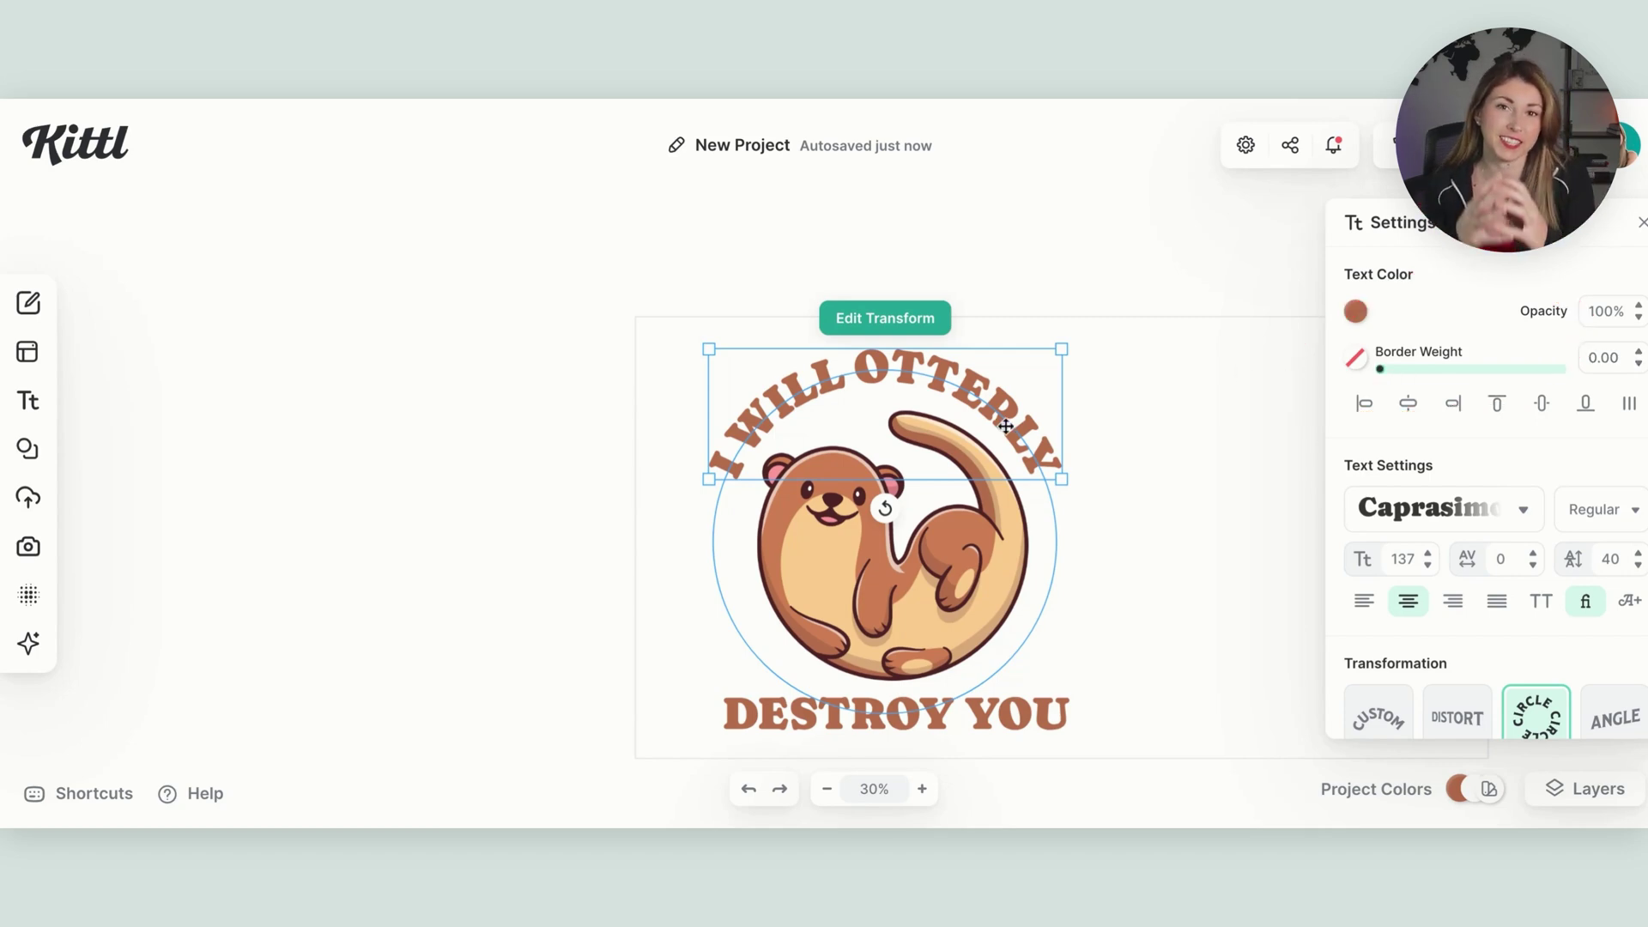
pyautogui.scroll(-5, 1493, 429)
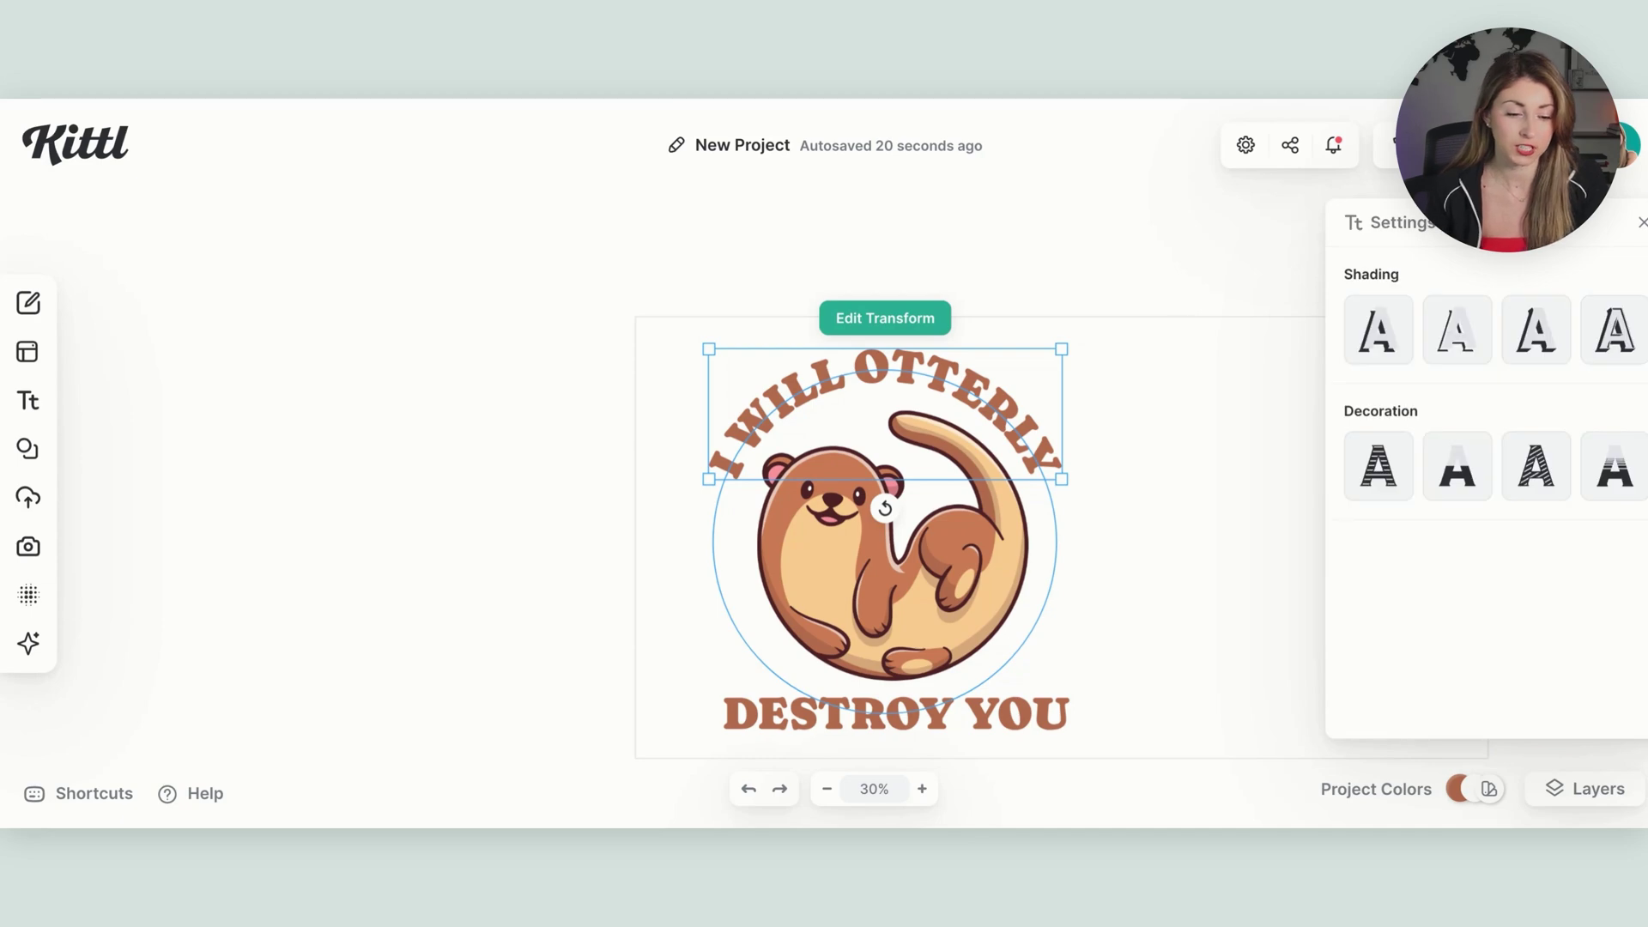
pyautogui.click(1611, 345)
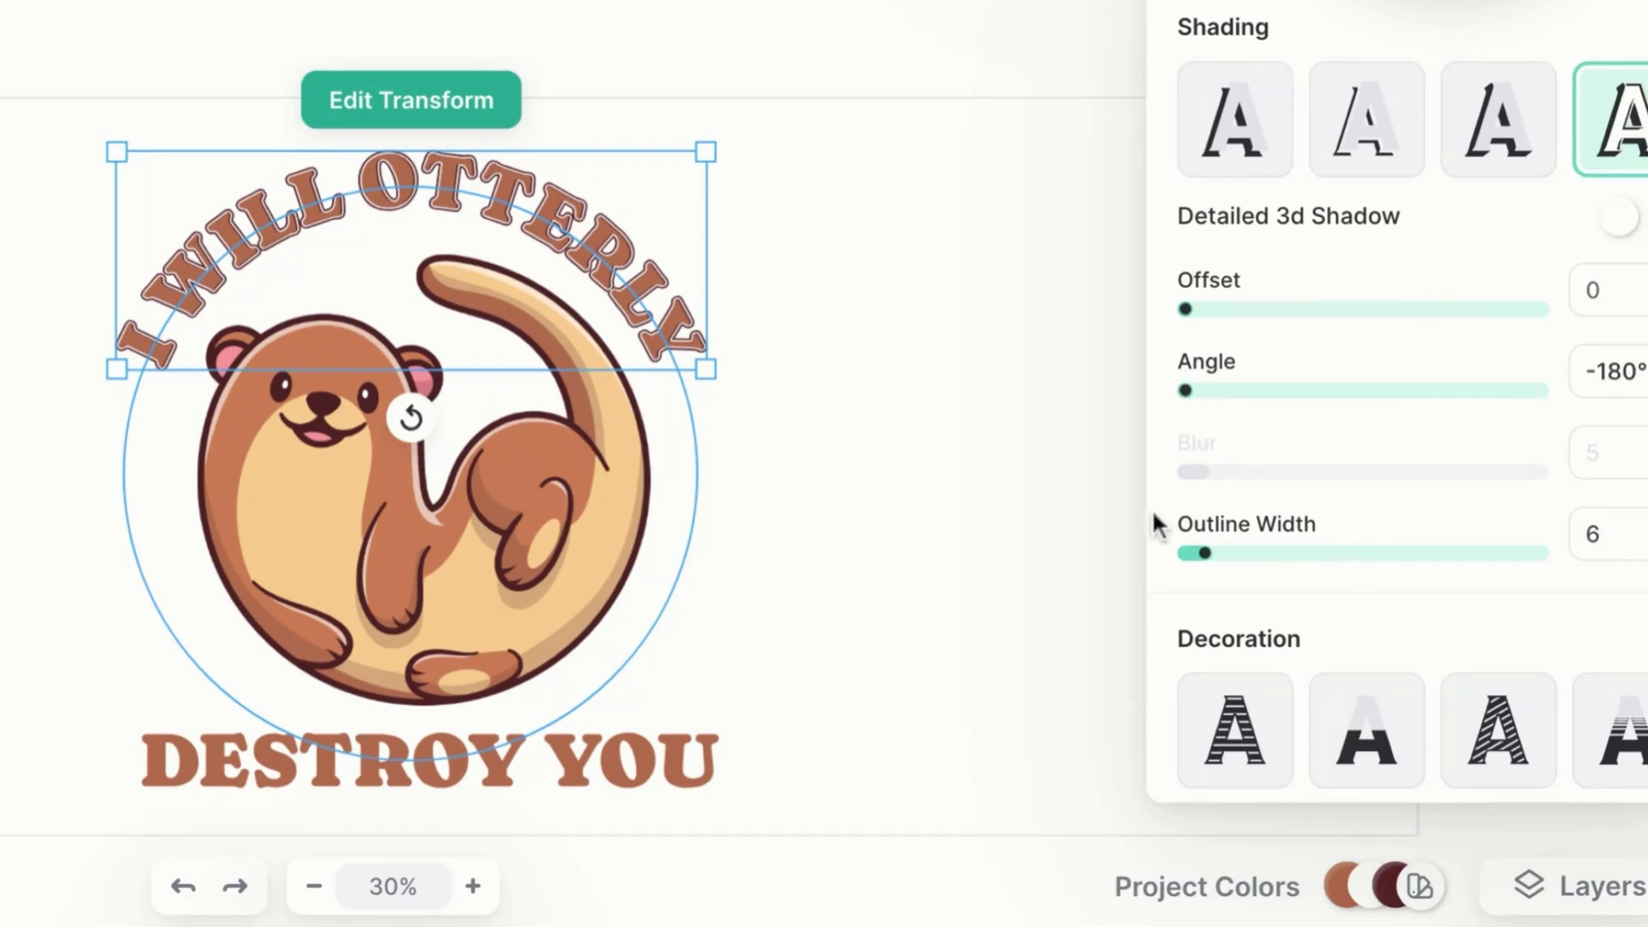
pyautogui.click(1624, 230)
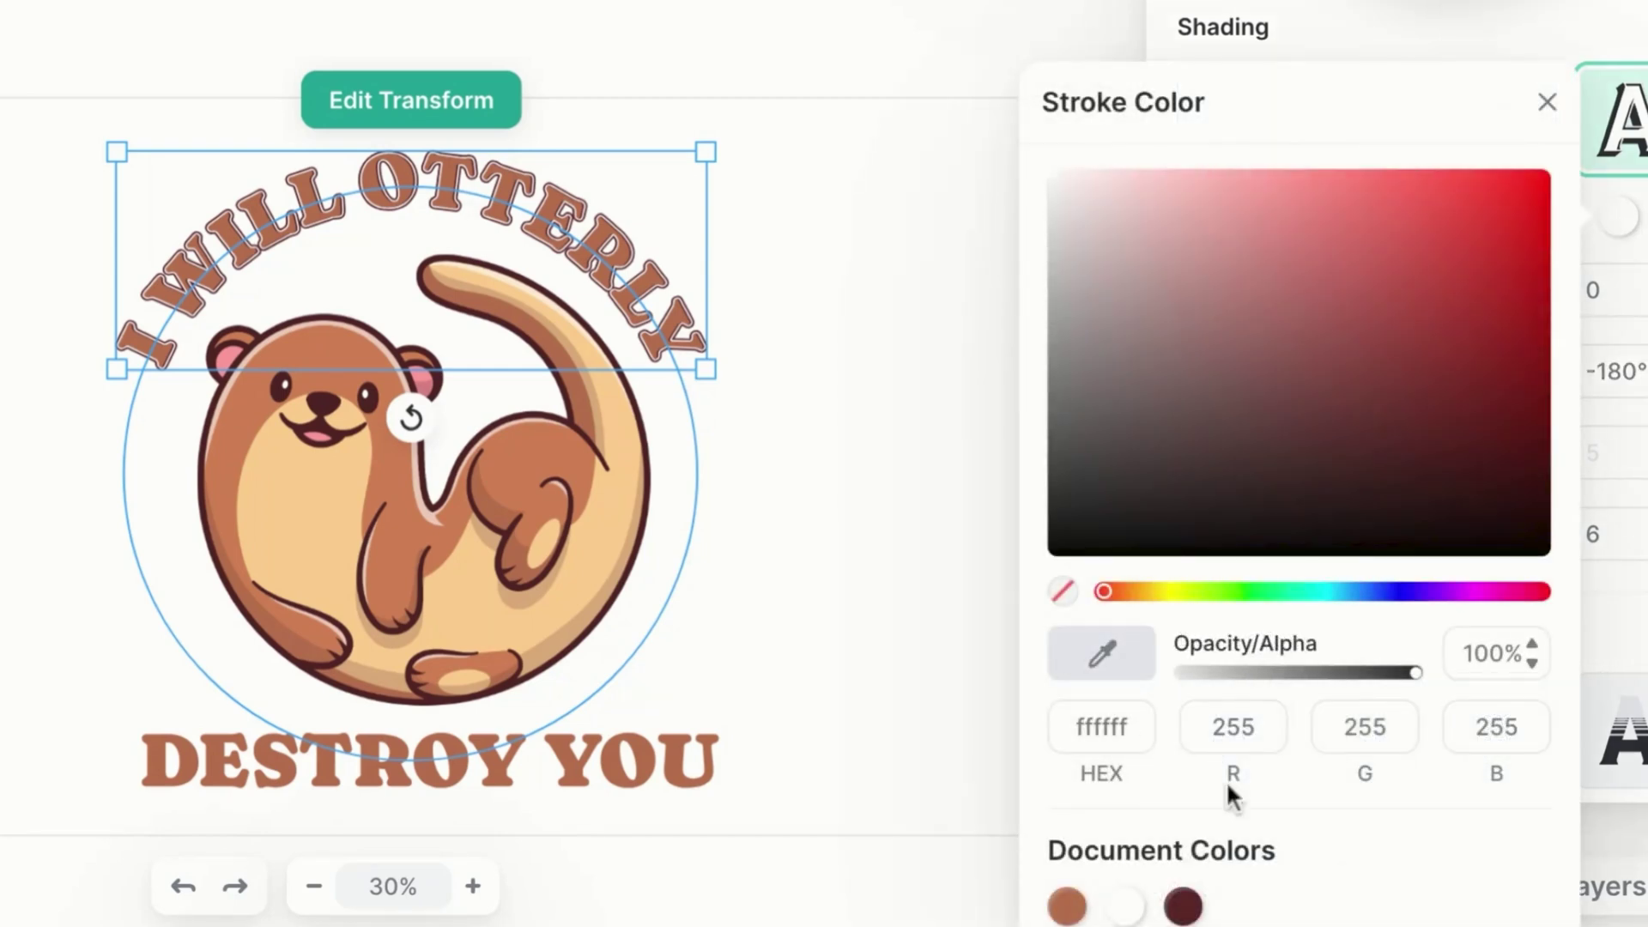
pyautogui.click(1182, 910)
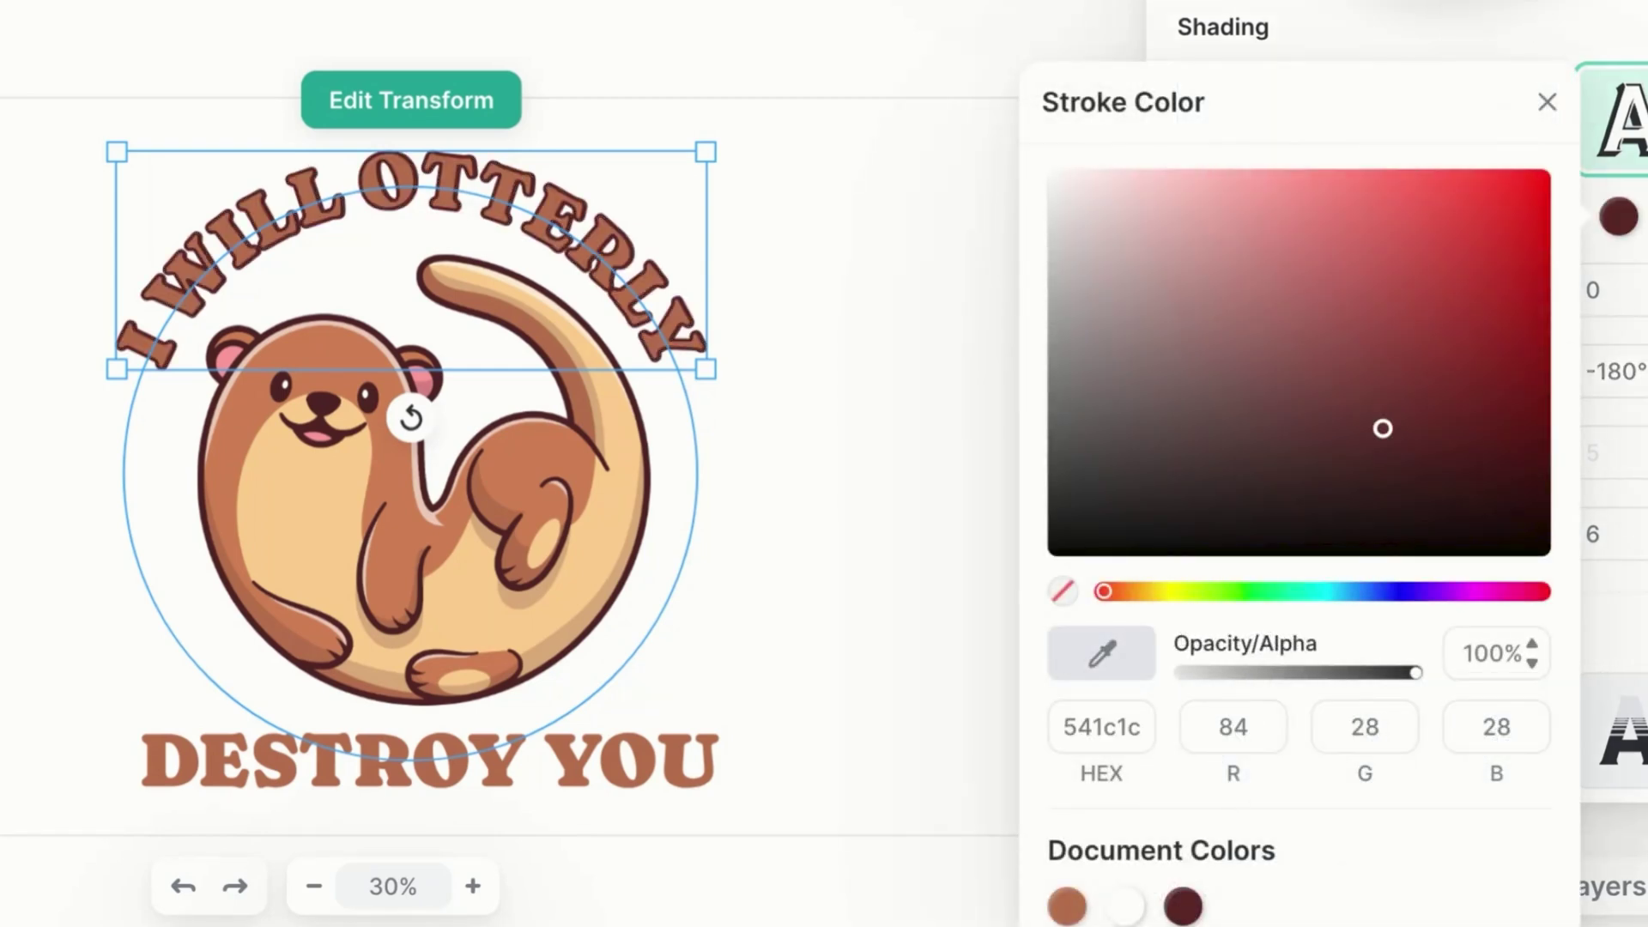
pyautogui.press('Escape')
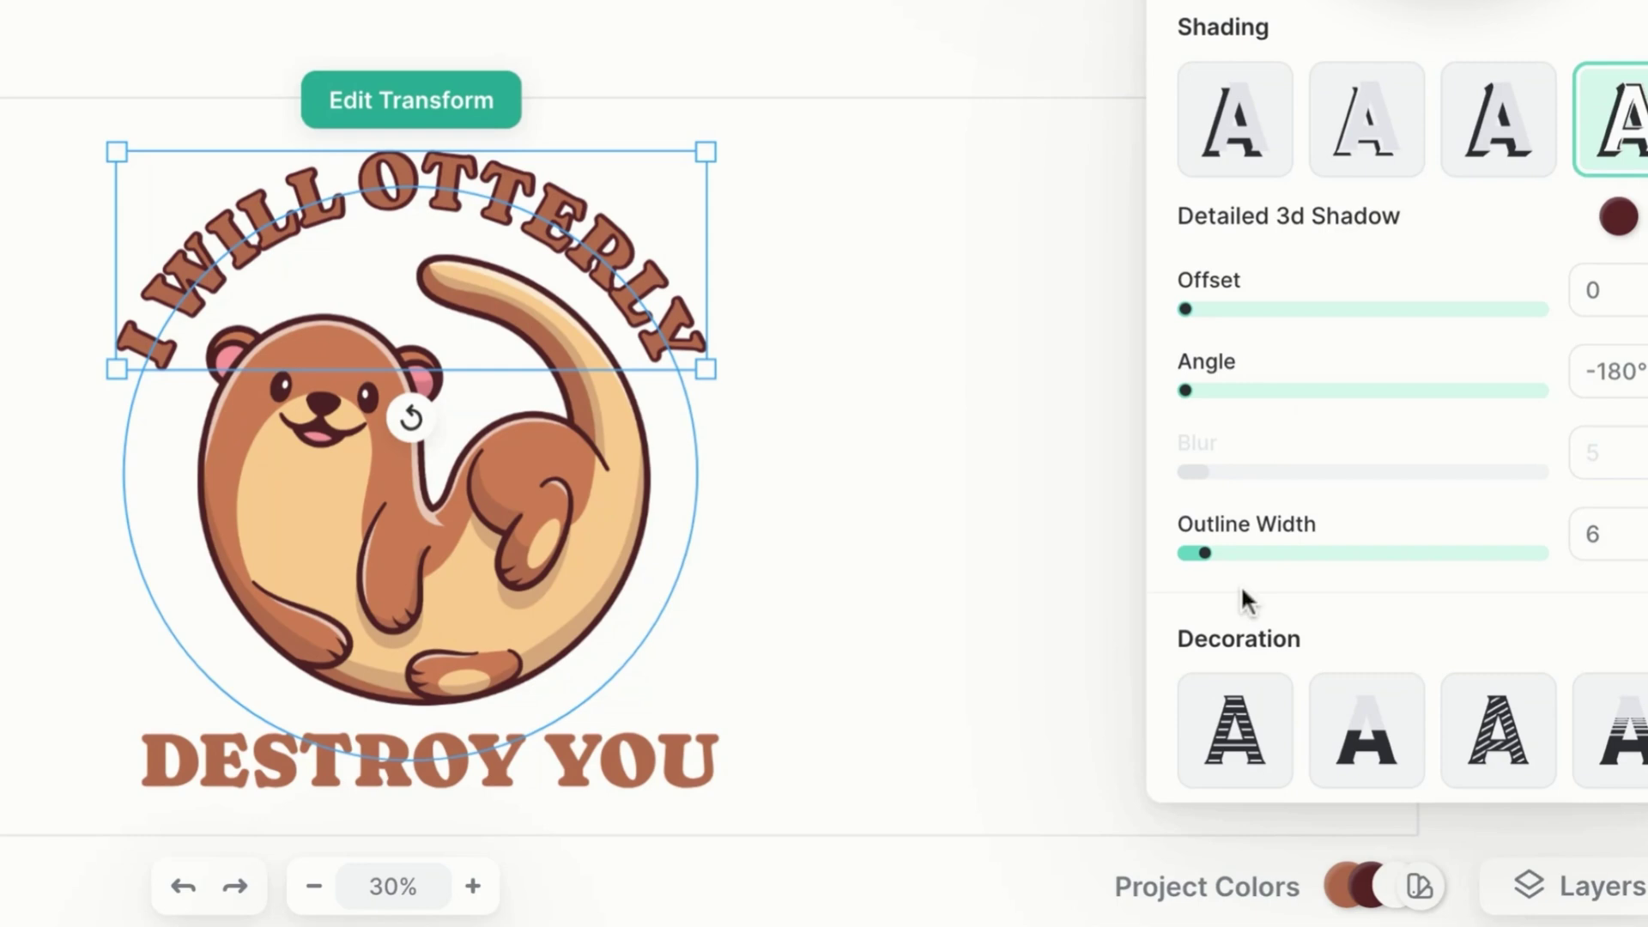
pyautogui.moveTo(1208, 555); pyautogui.dragTo(1211, 554)
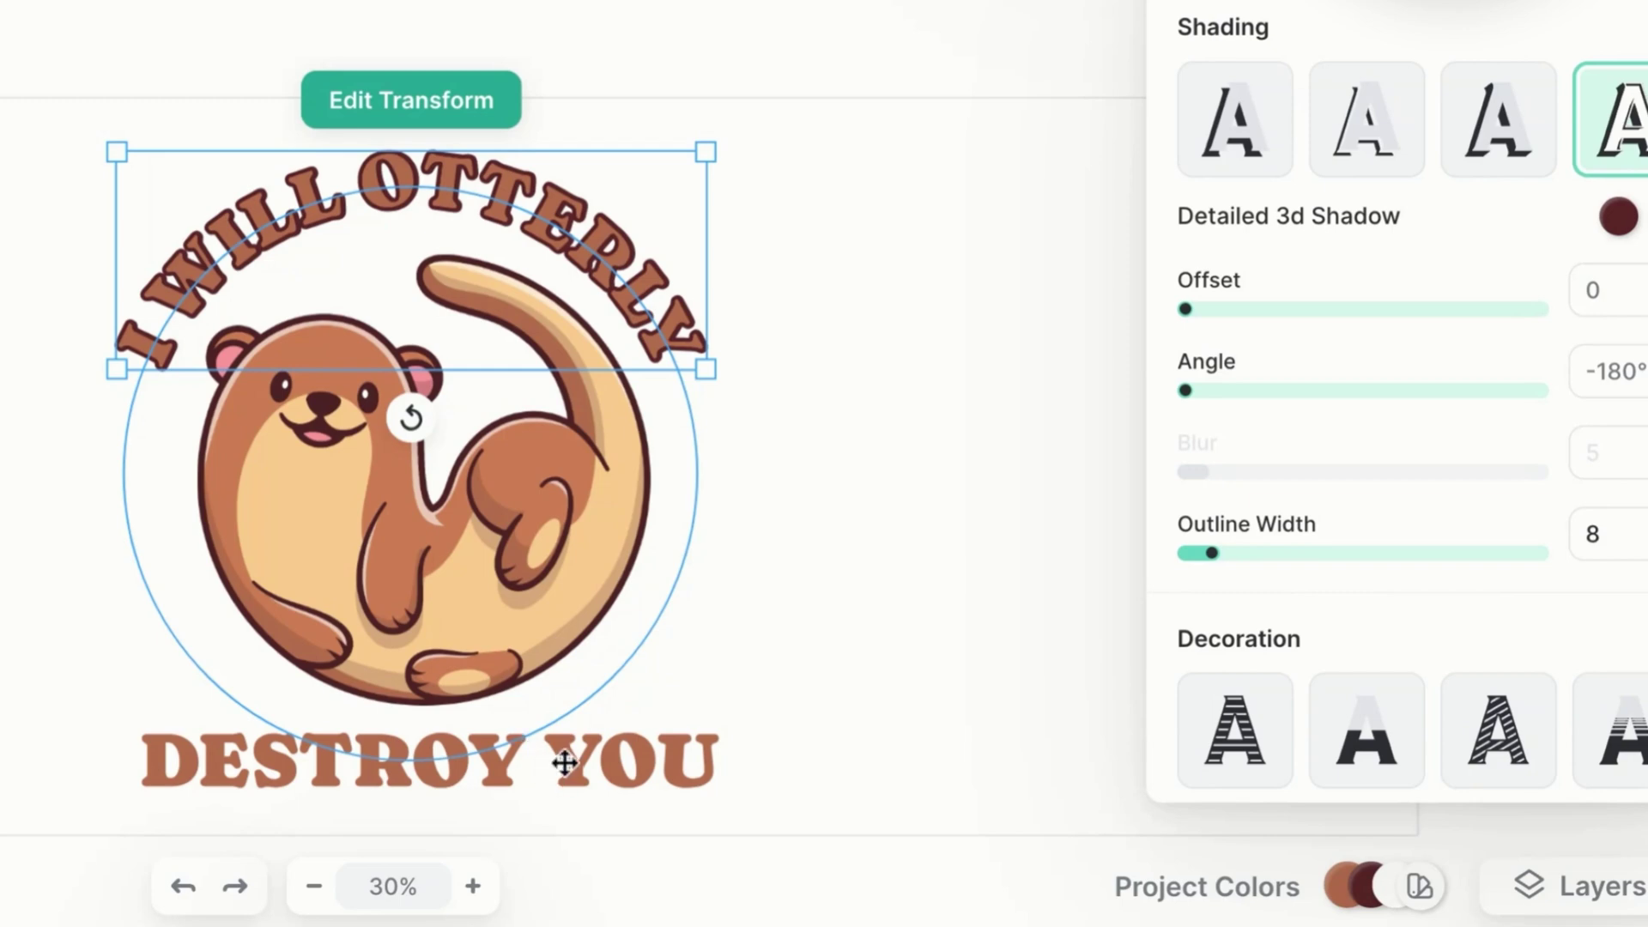
# - Give DESTROY YOU Detailed 3d Shadow shading with offset 0 and angle -180°
pyautogui.click(633, 766)
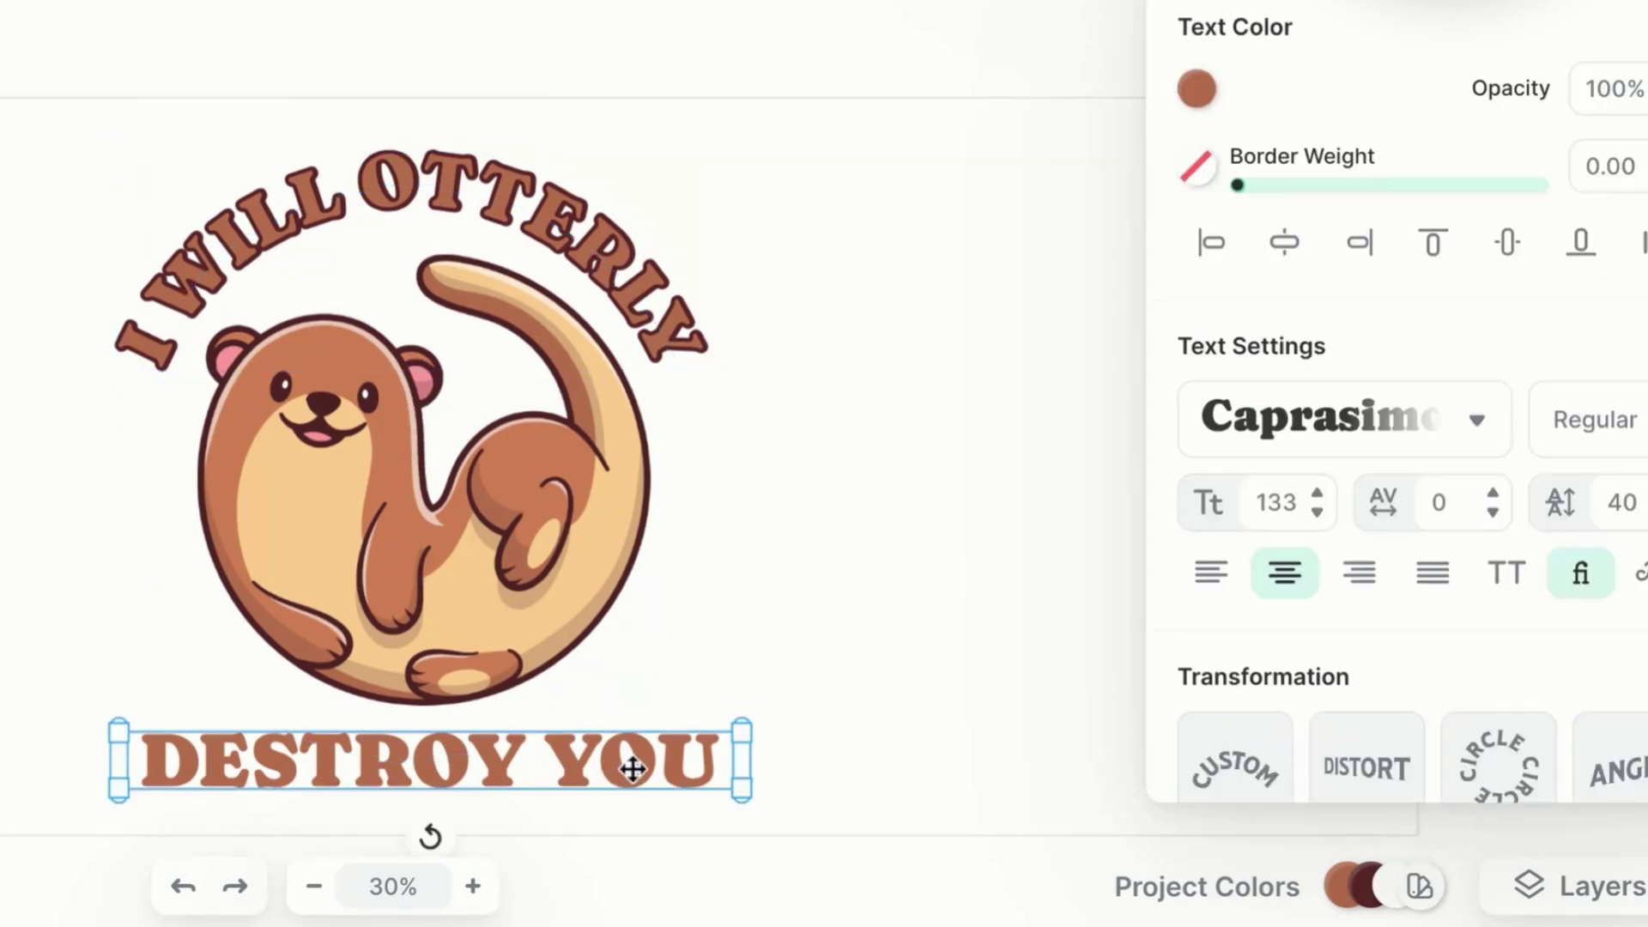
pyautogui.scroll(-10, 1459, 257)
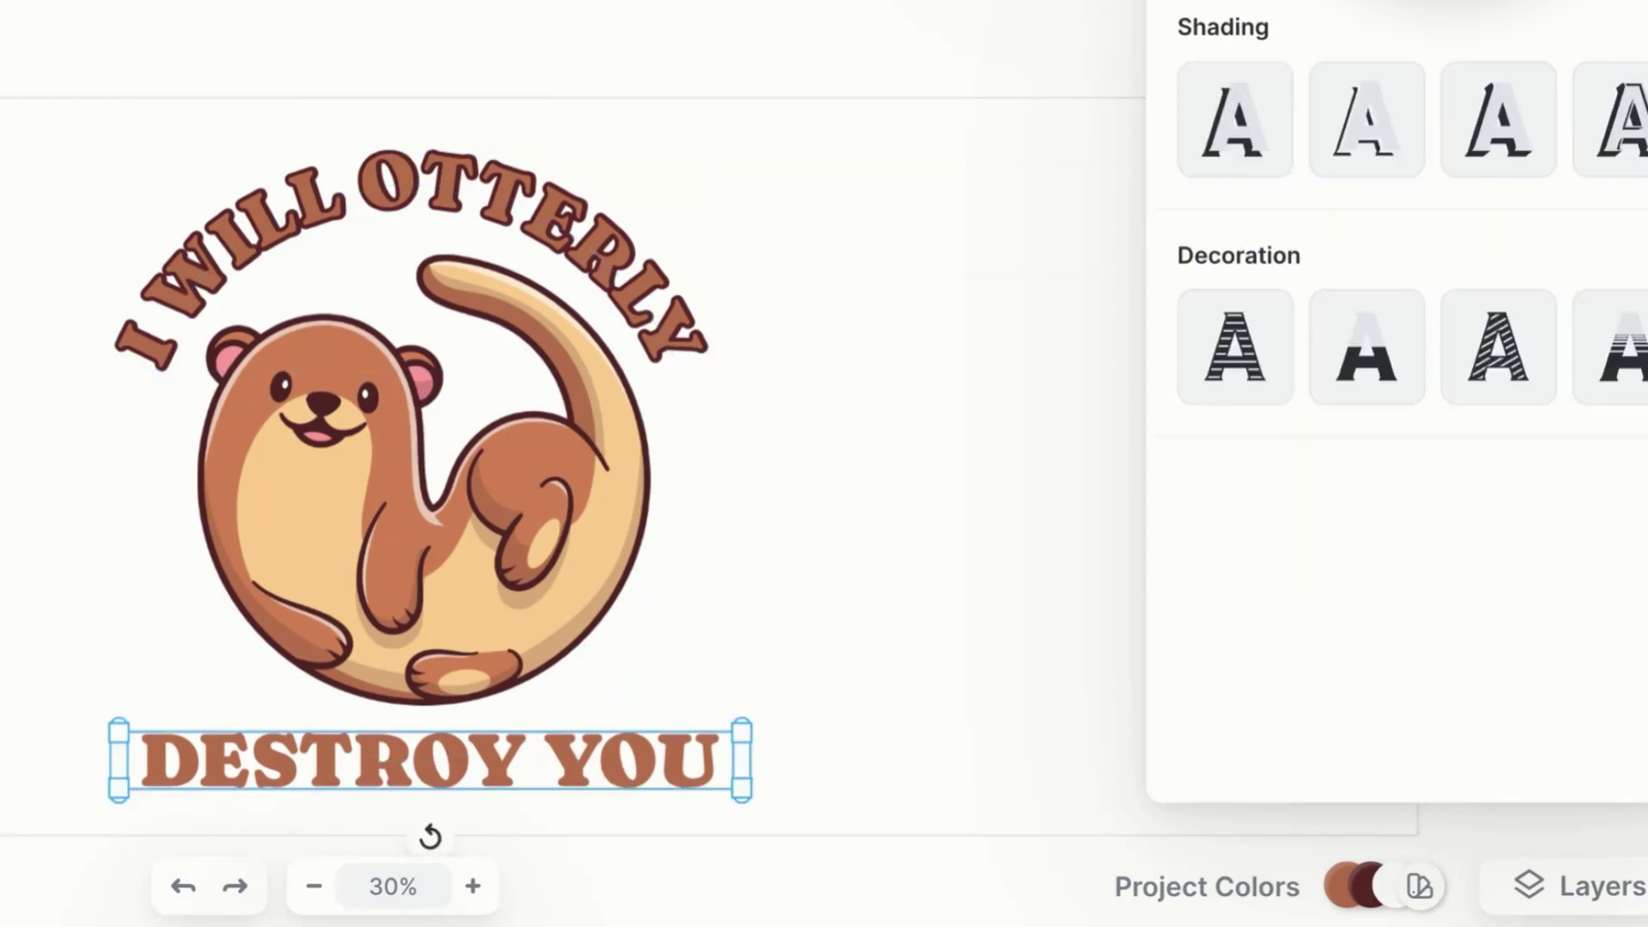
pyautogui.click(1614, 120)
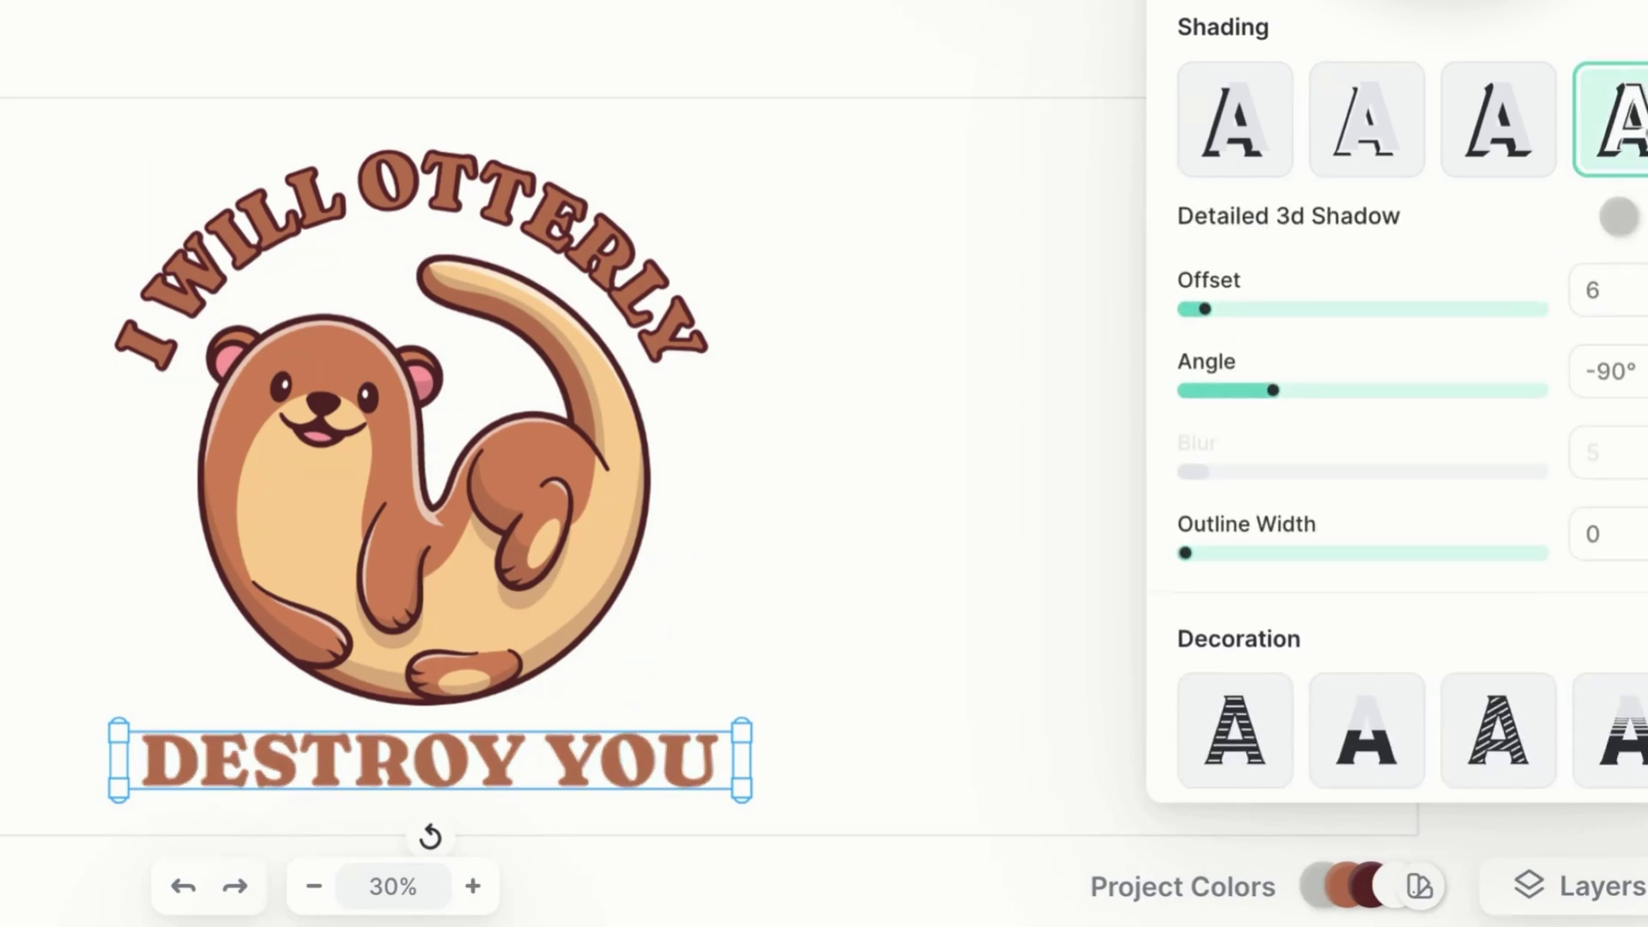
pyautogui.moveTo(1205, 310); pyautogui.dragTo(1111, 311)
pyautogui.moveTo(1275, 392); pyautogui.dragTo(1081, 403)
pyautogui.moveTo(1222, 556); pyautogui.dragTo(1232, 555)
# - Set the DESTROY YOU outline to dark brown 541c1c at width 9
pyautogui.click(1619, 216)
pyautogui.click(1125, 905)
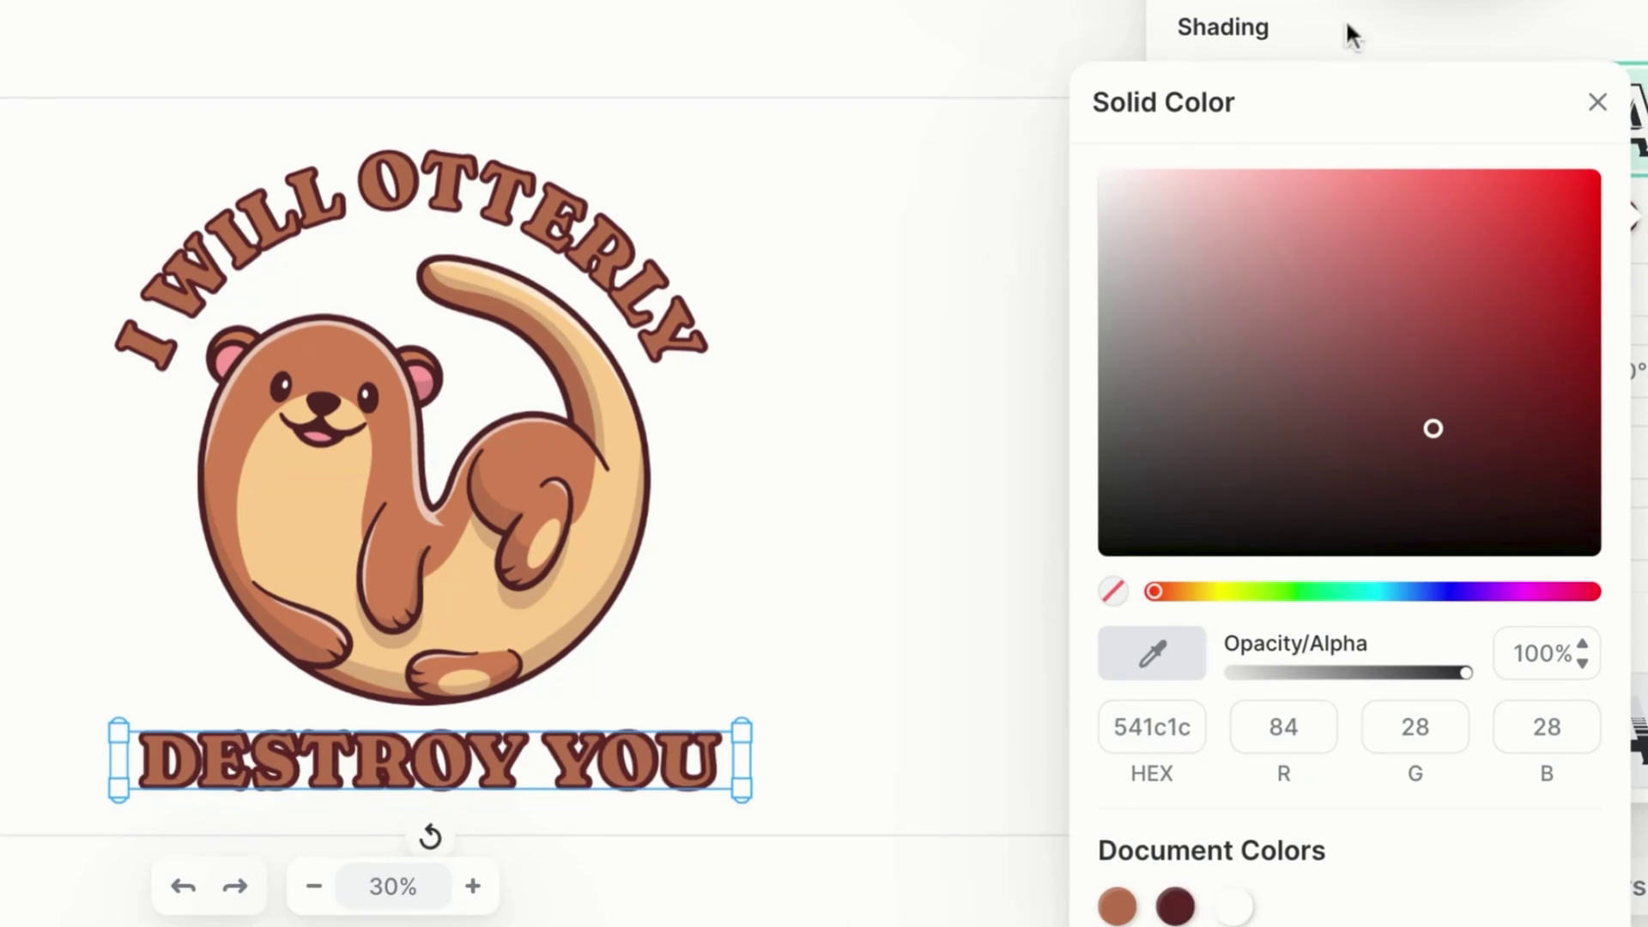
pyautogui.click(1346, 24)
pyautogui.moveTo(1233, 562); pyautogui.dragTo(1230, 560)
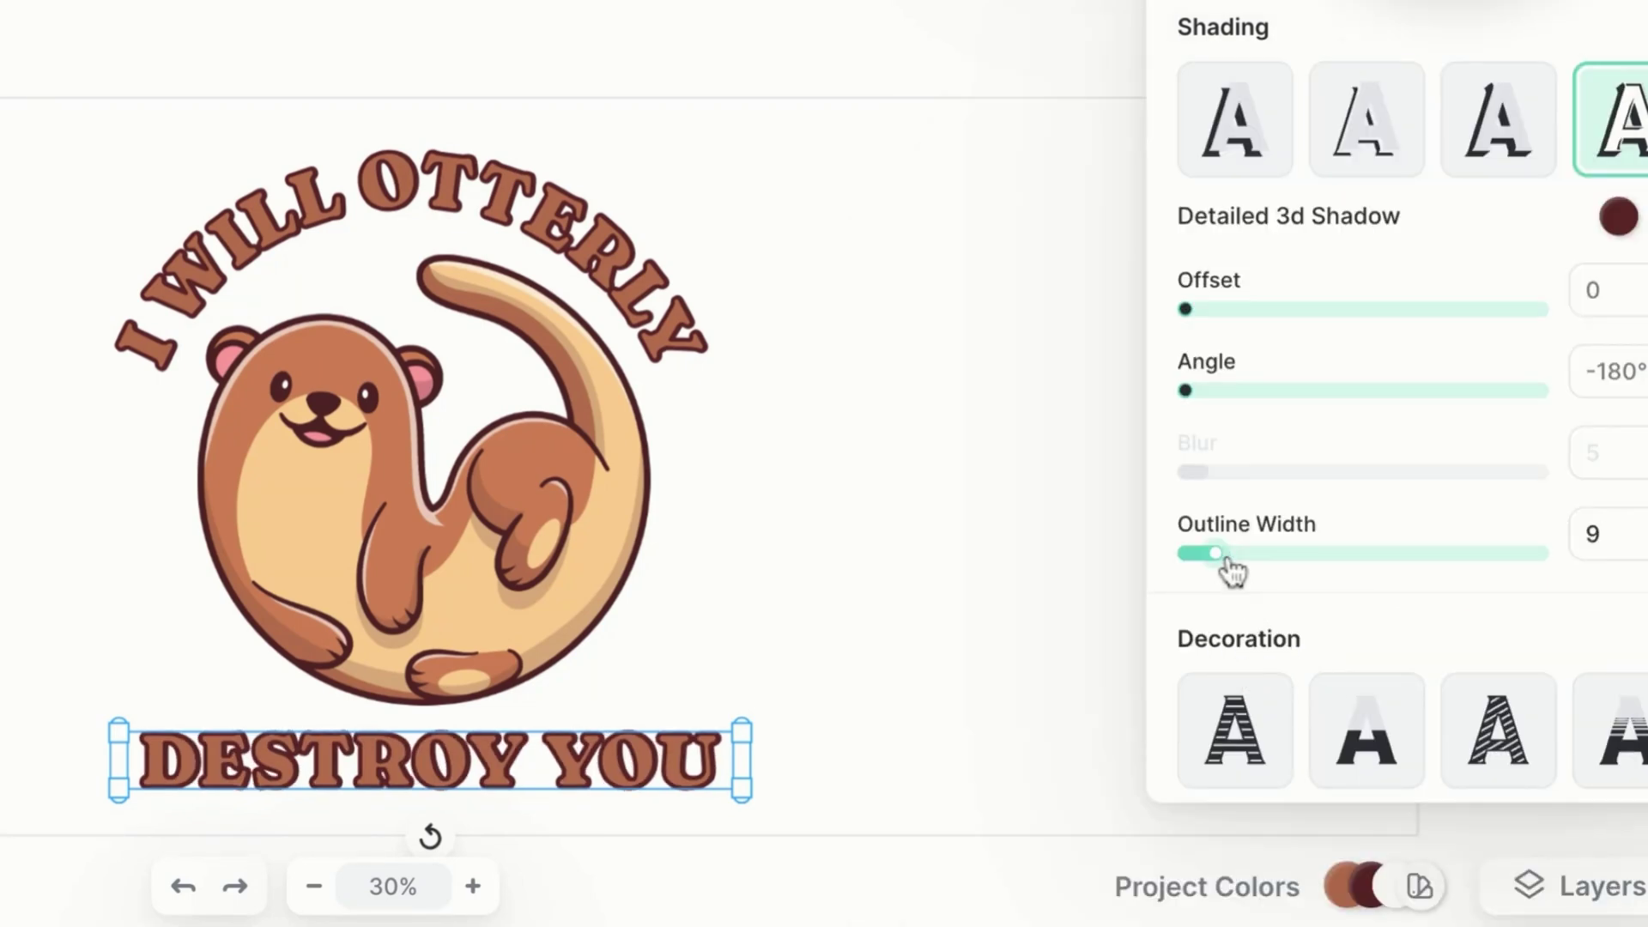
# - Check both text lines' settings, then deselect to view the finished design
pyautogui.click(521, 186)
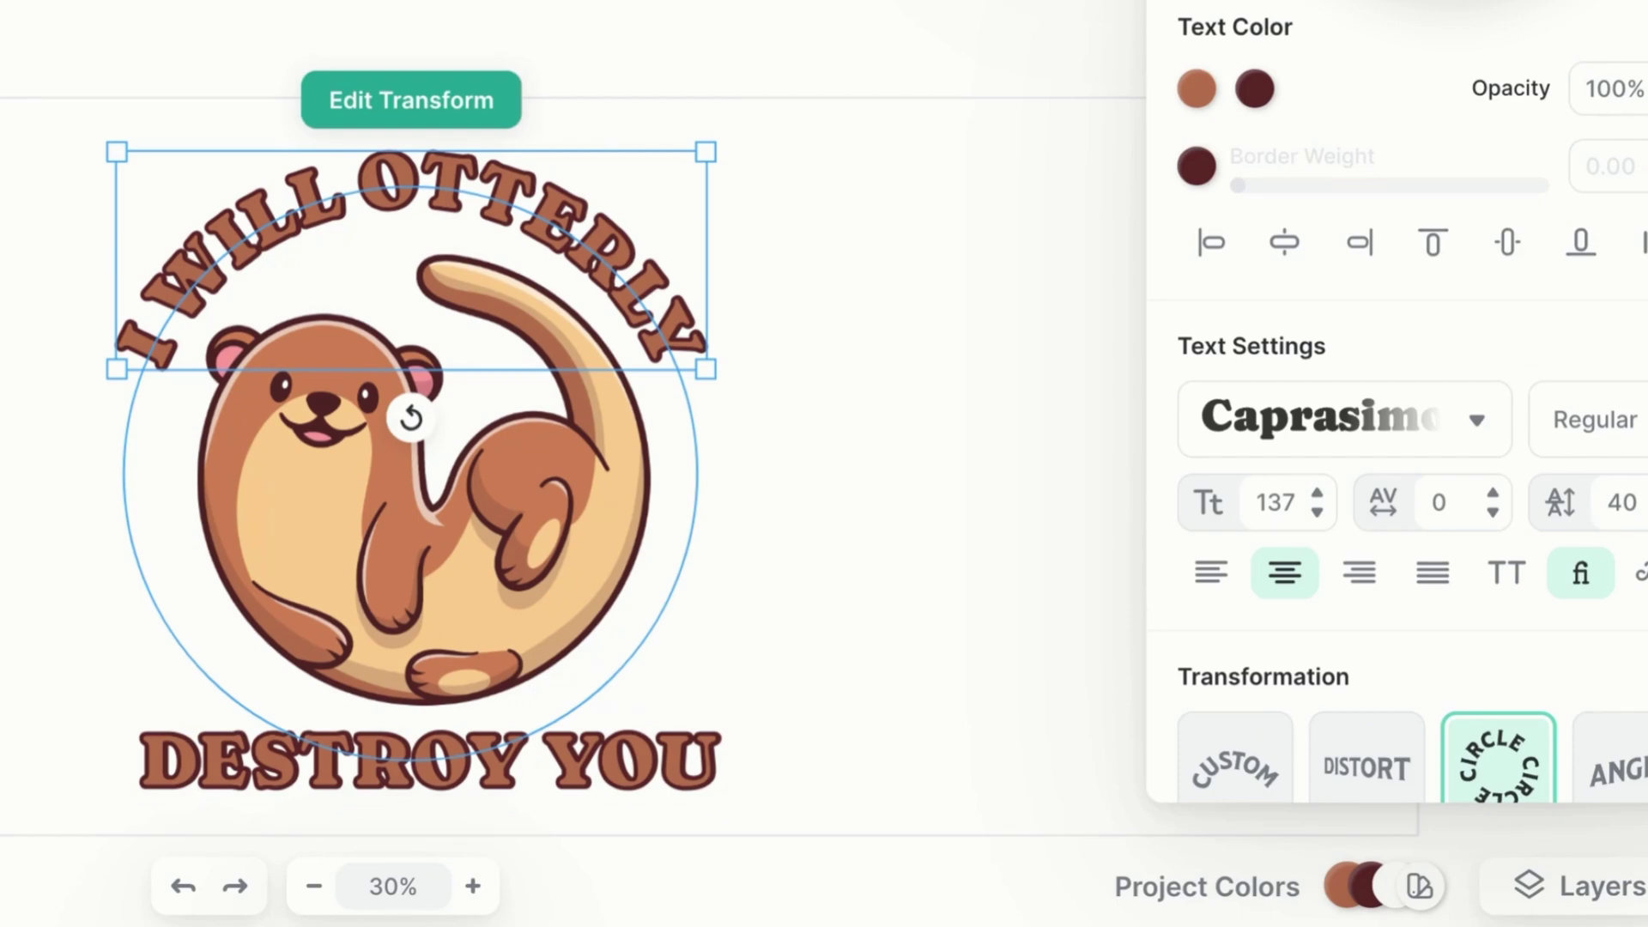
pyautogui.scroll(-10, 1214, 33)
pyautogui.click(351, 764)
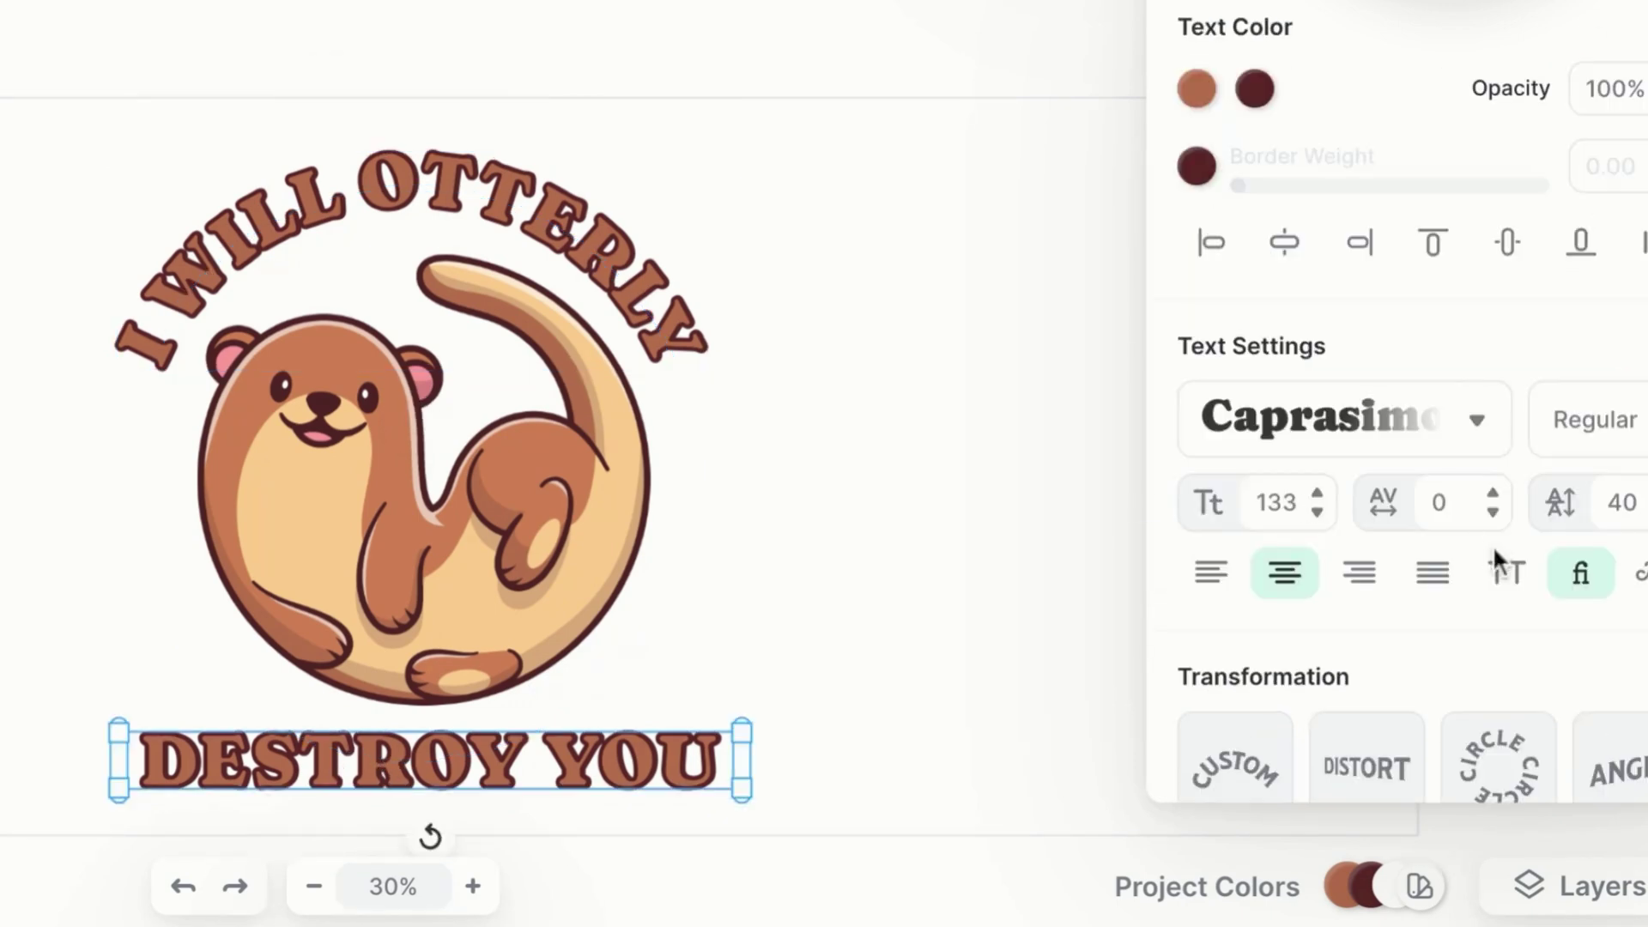
pyautogui.scroll(-10, 1317, 687)
pyautogui.click(776, 135)
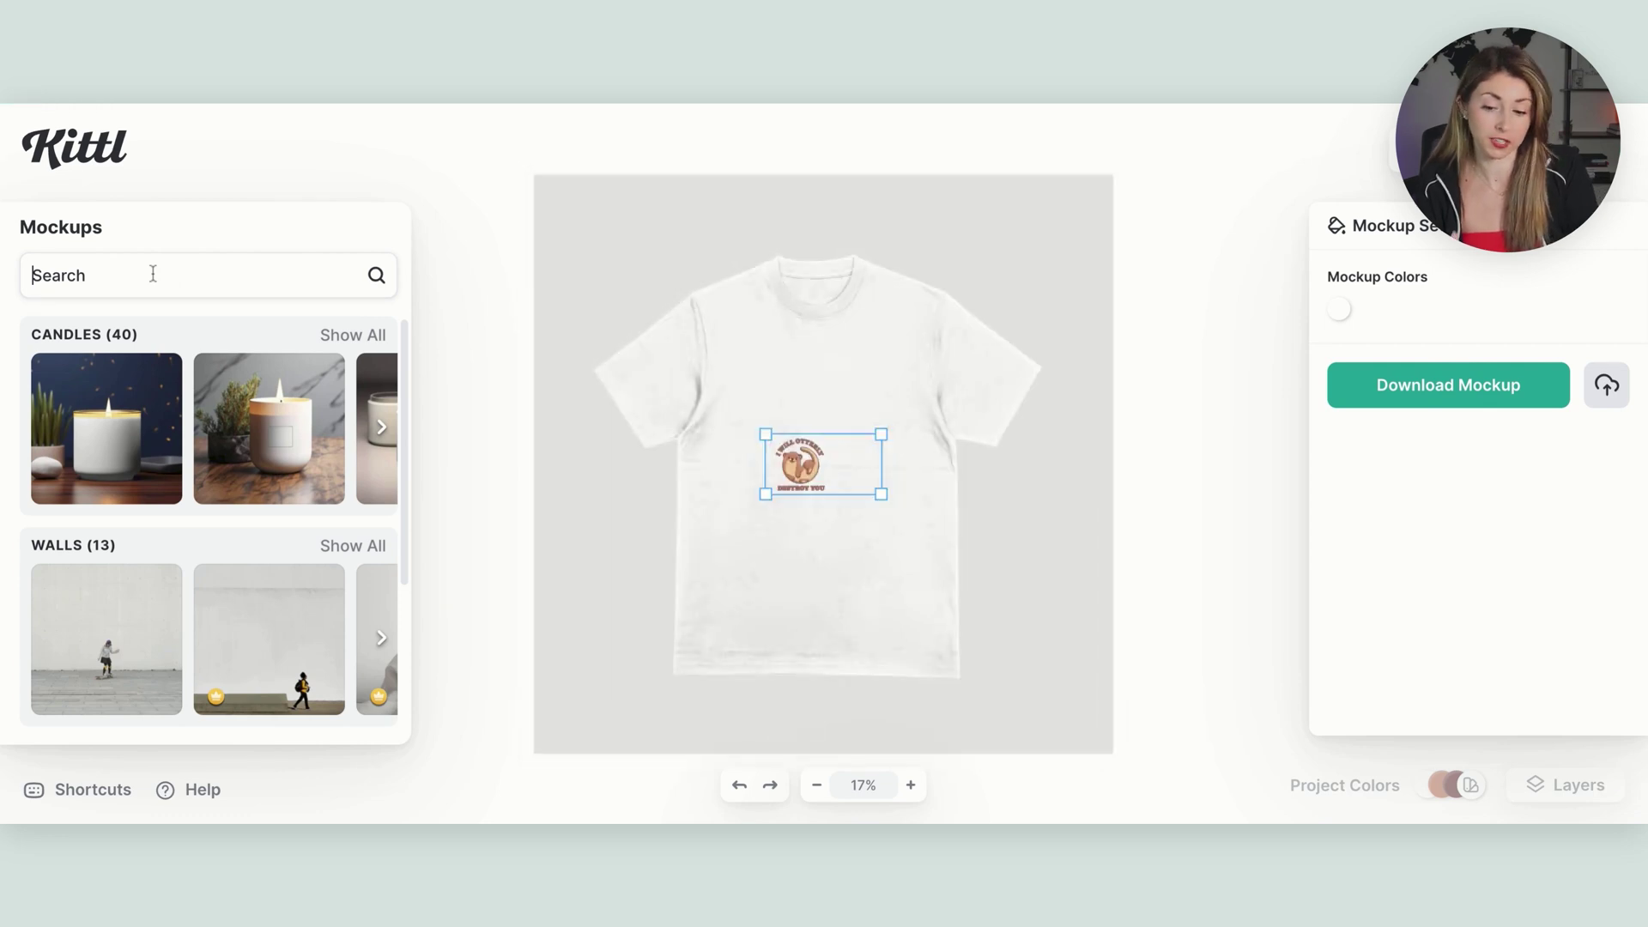
# - Search mockups for 'mug' and load the woman-holding-a-mug mockup
pyautogui.click(153, 273)
pyautogui.write('mug')
pyautogui.press('Return')
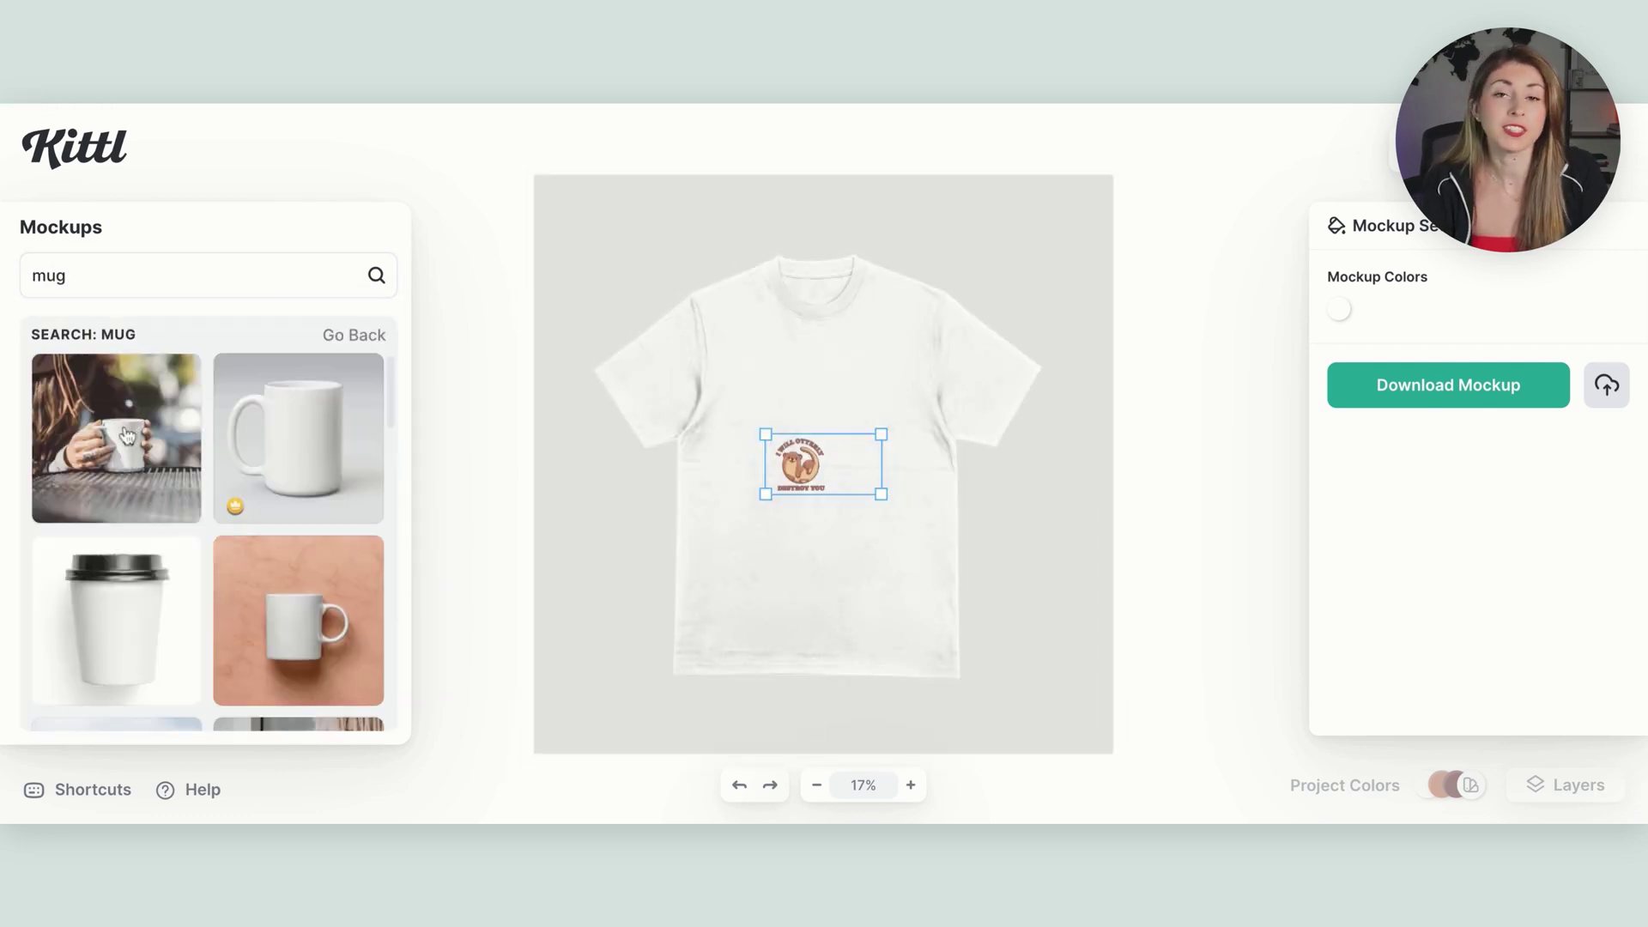
pyautogui.click(127, 436)
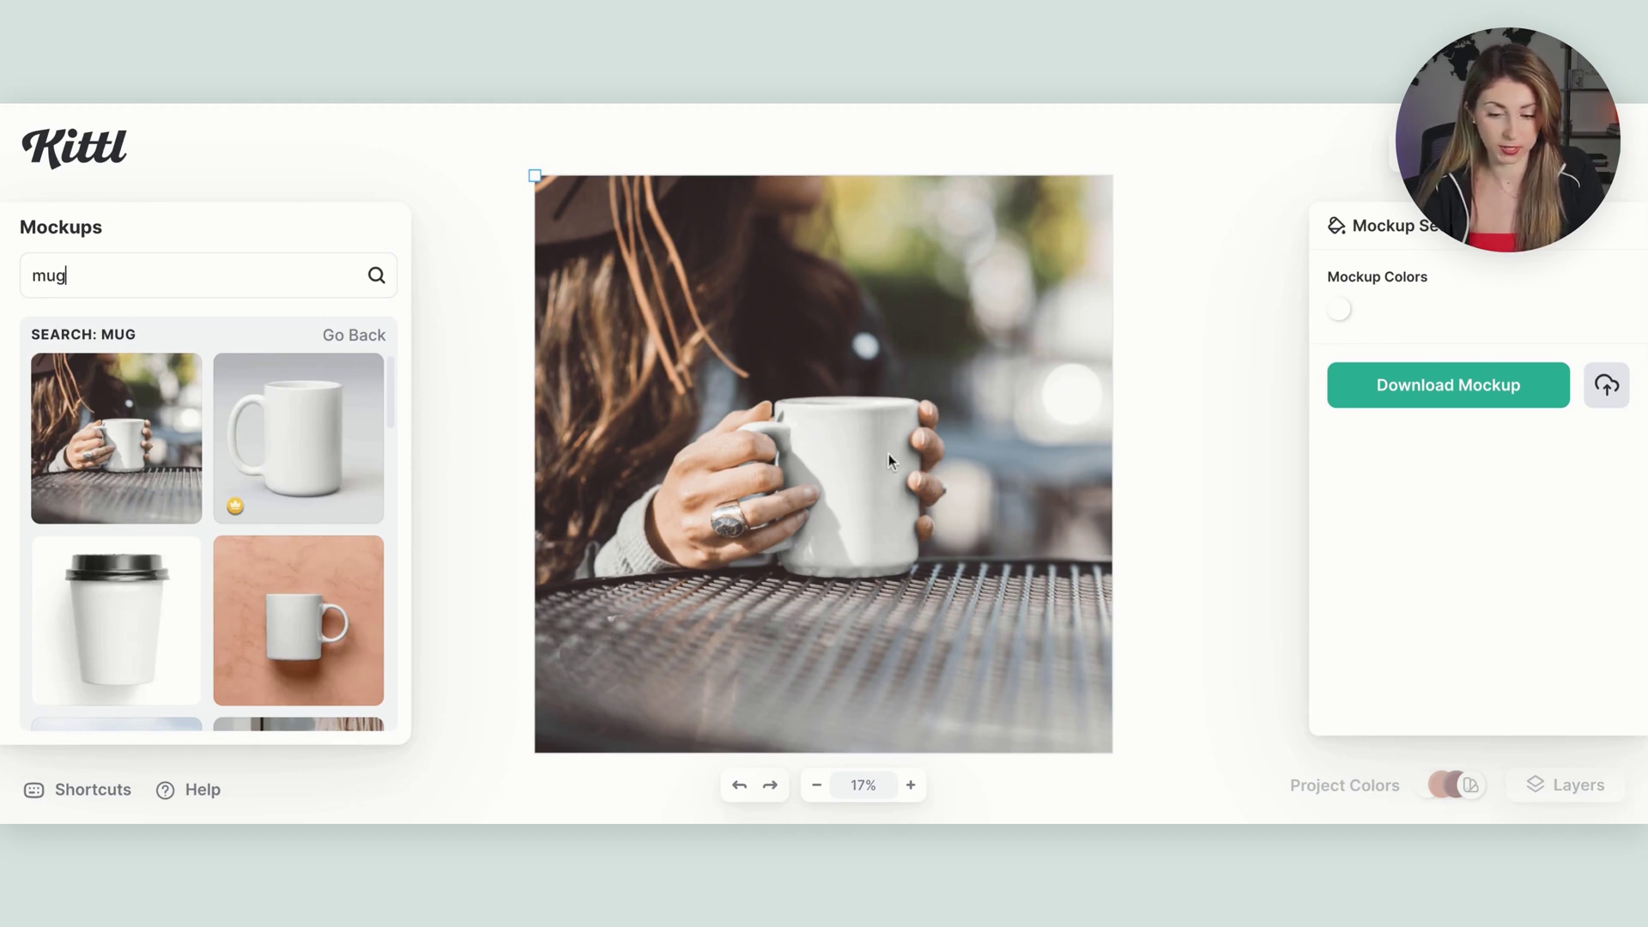
# - Place the otter design on the mug and enlarge it to cover the mug front
pyautogui.click(784, 457)
pyautogui.moveTo(847, 485); pyautogui.dragTo(1049, 591)
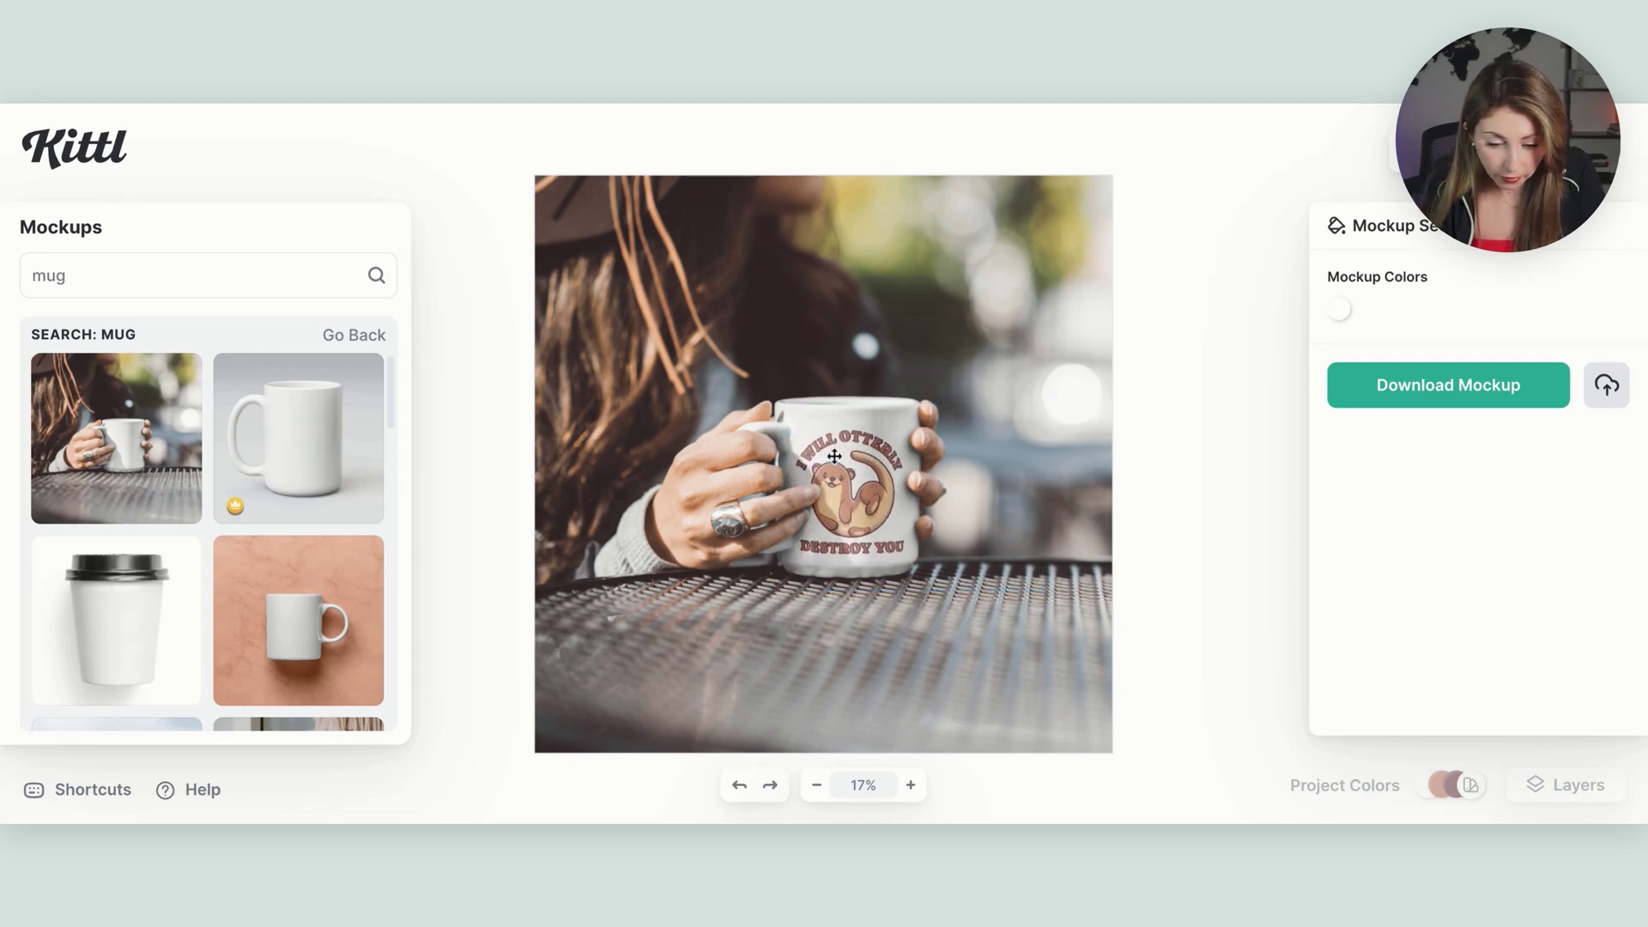
pyautogui.click(834, 456)
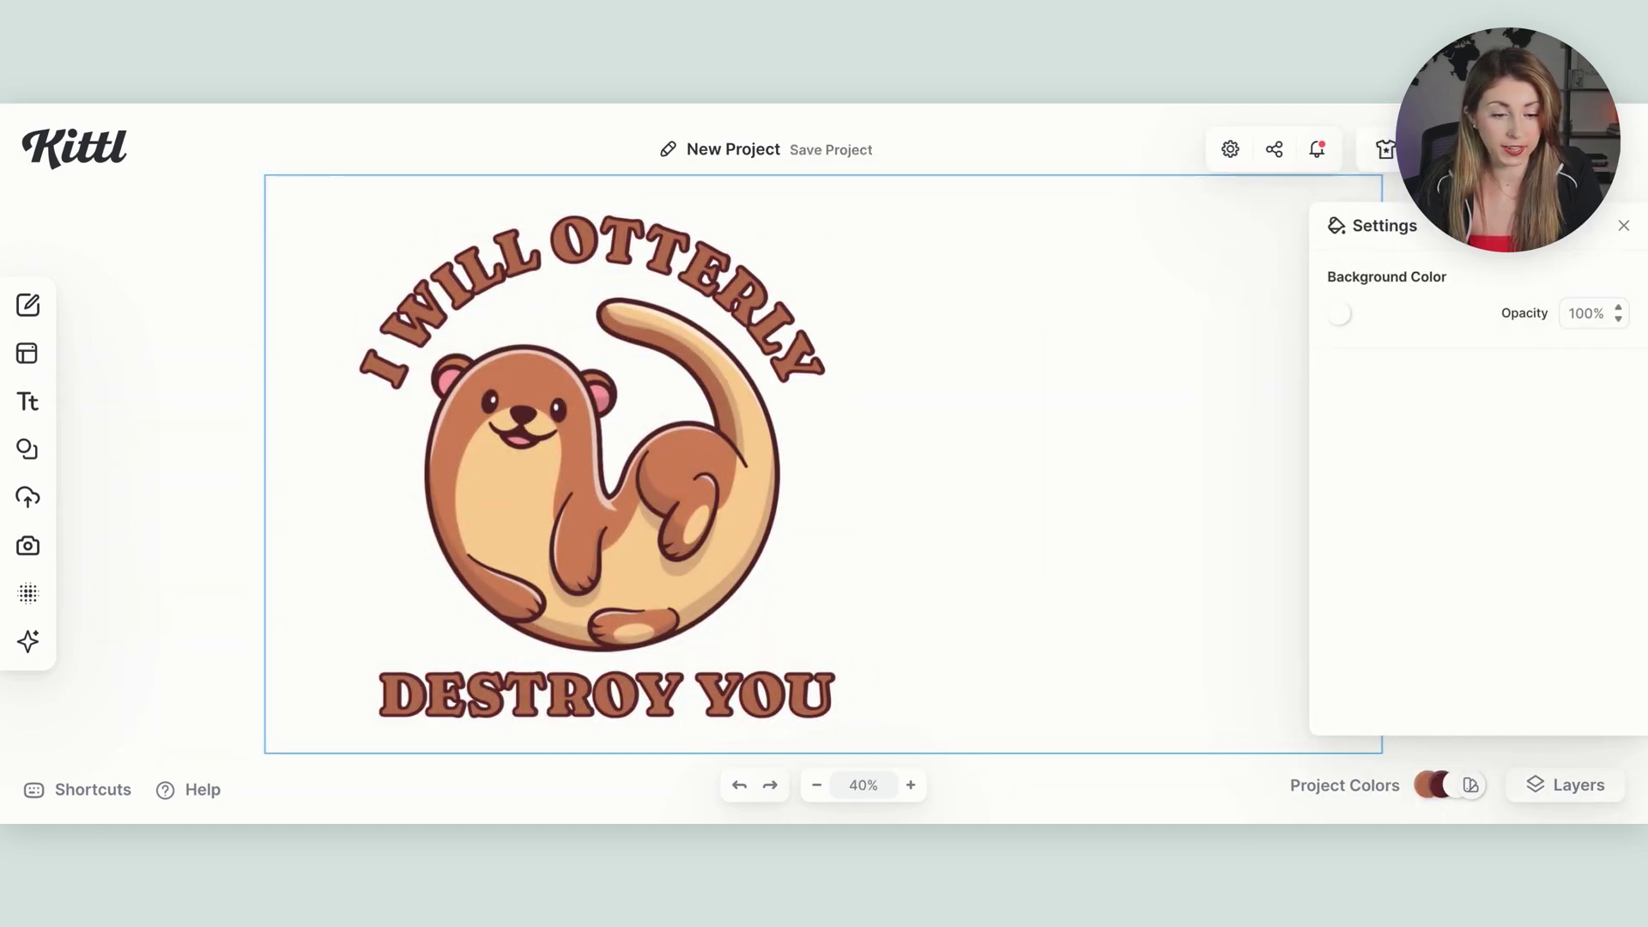
# - Turn on Remove Background in the Download Options
pyautogui.click(1528, 149)
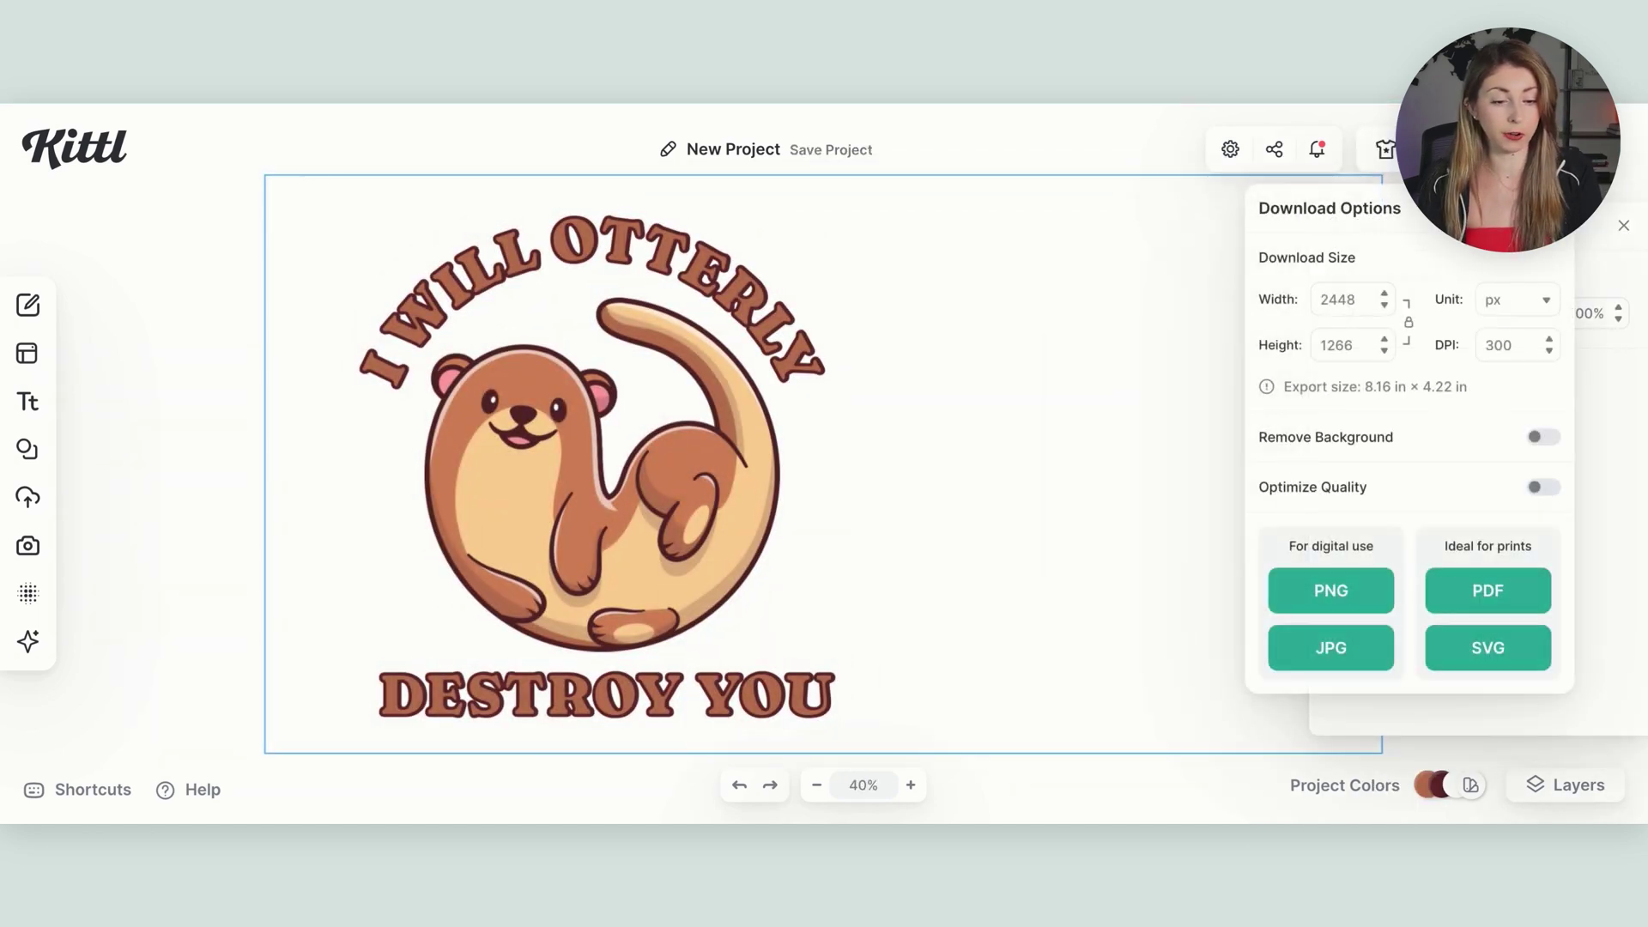
pyautogui.click(1544, 439)
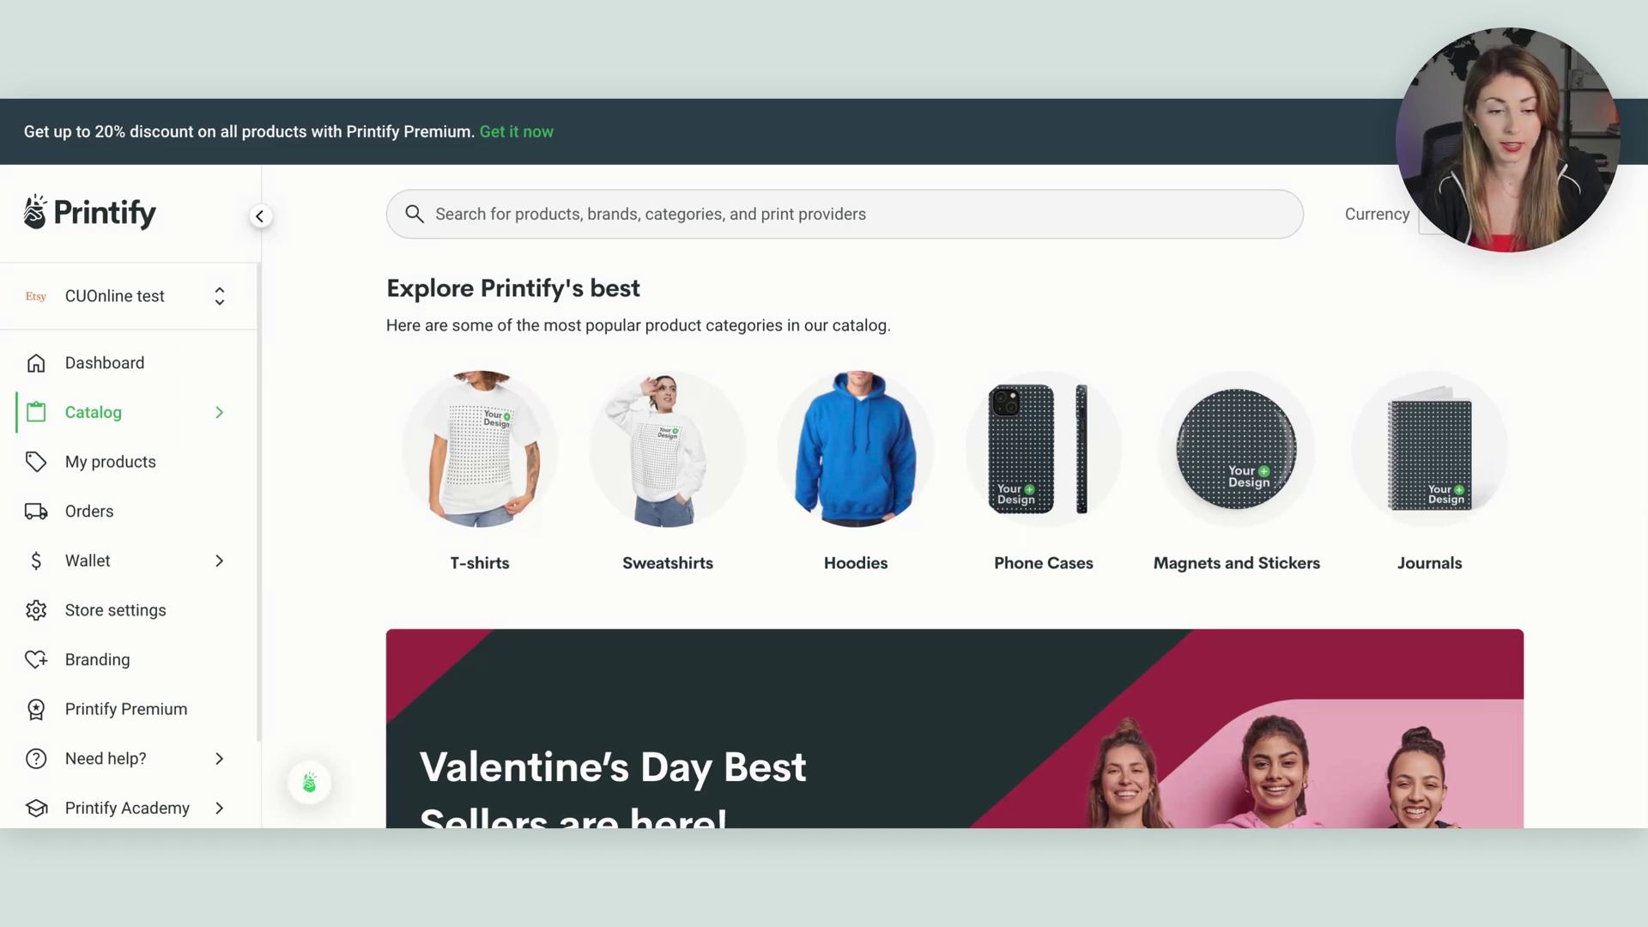
# - Search the Printify catalog for 'mug' and scroll down the results
pyautogui.click(696, 196)
pyautogui.write('mug')
pyautogui.press('Return')
pyautogui.scroll(-1, 930, 302)
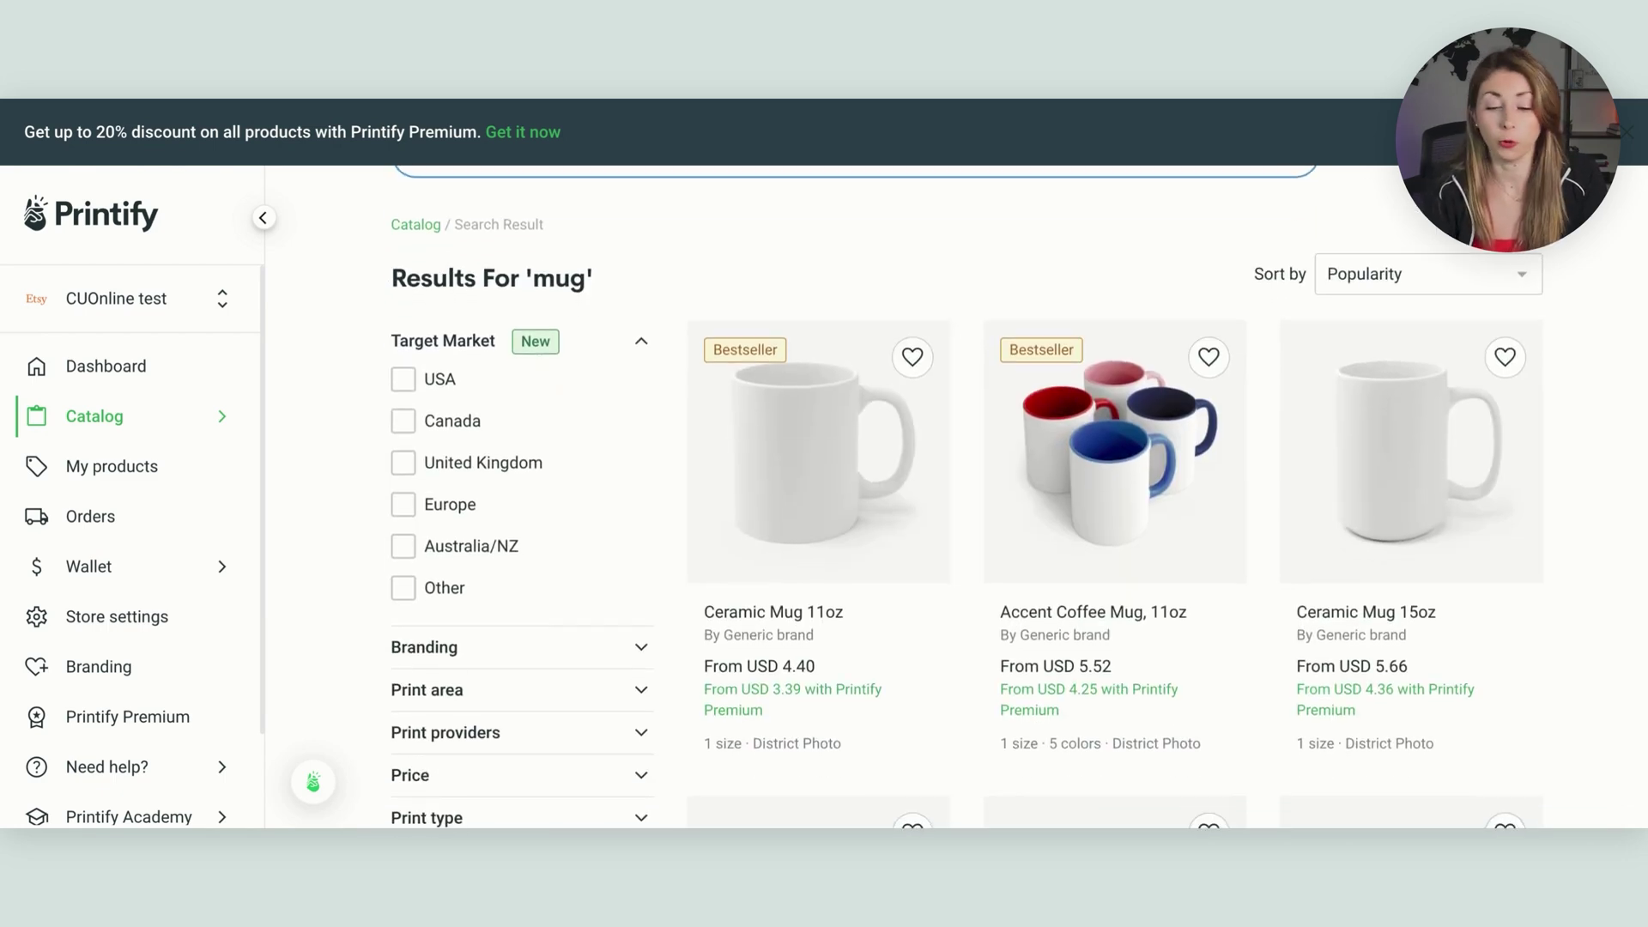
pyautogui.scroll(-1, 713, 472)
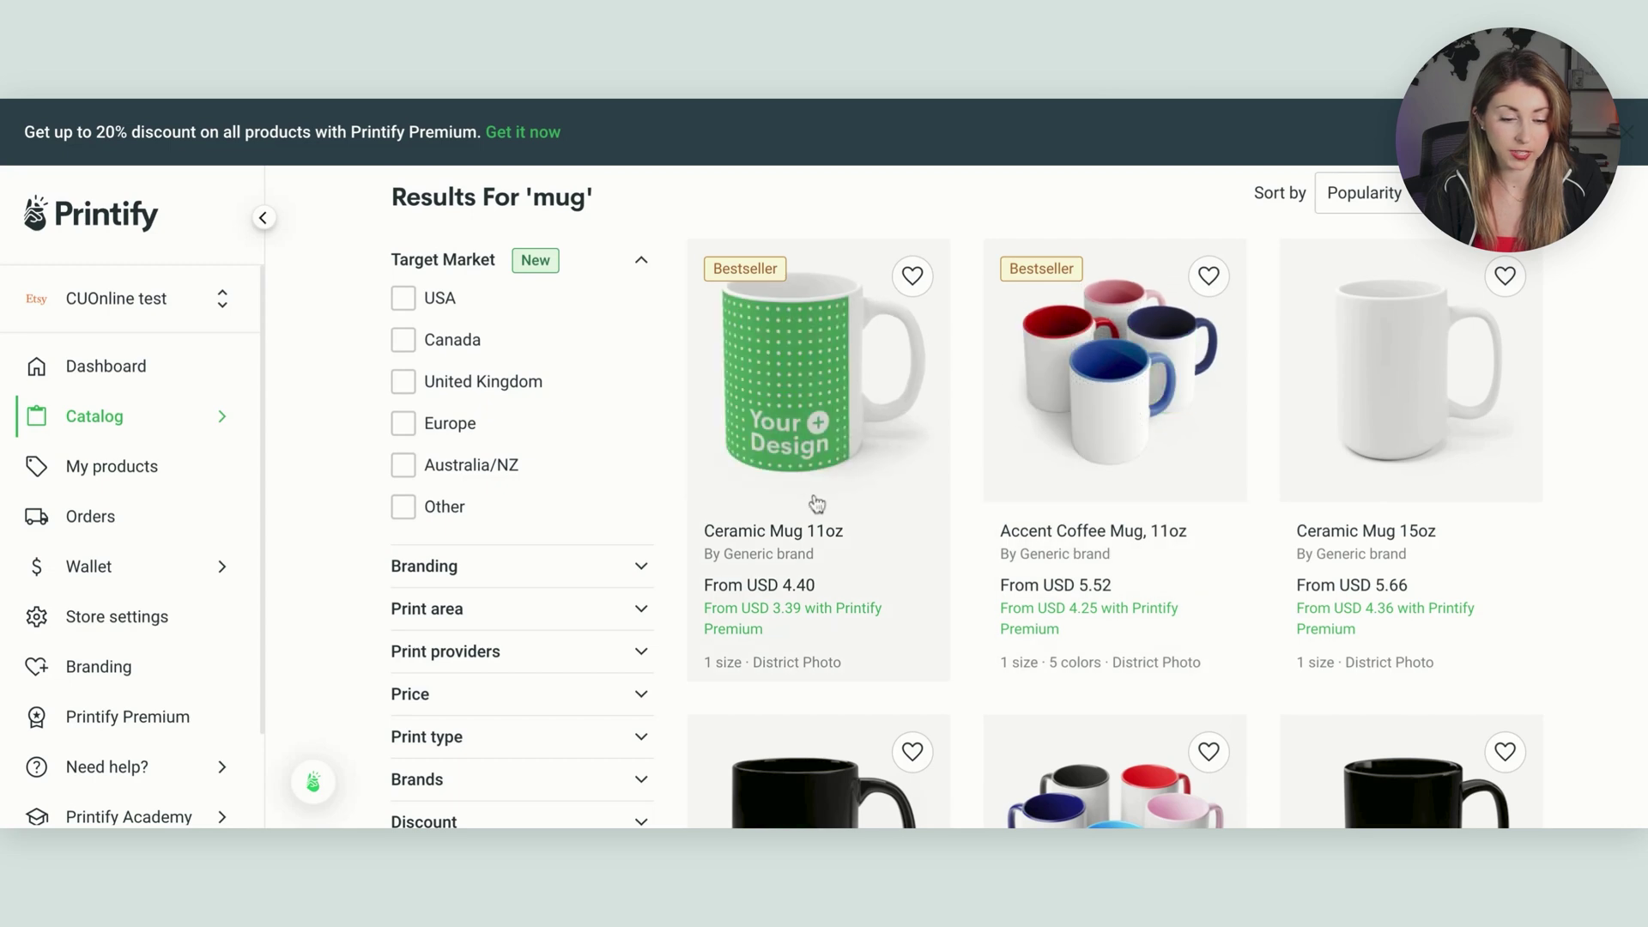
pyautogui.scroll(-3, 849, 405)
pyautogui.scroll(-2, 852, 404)
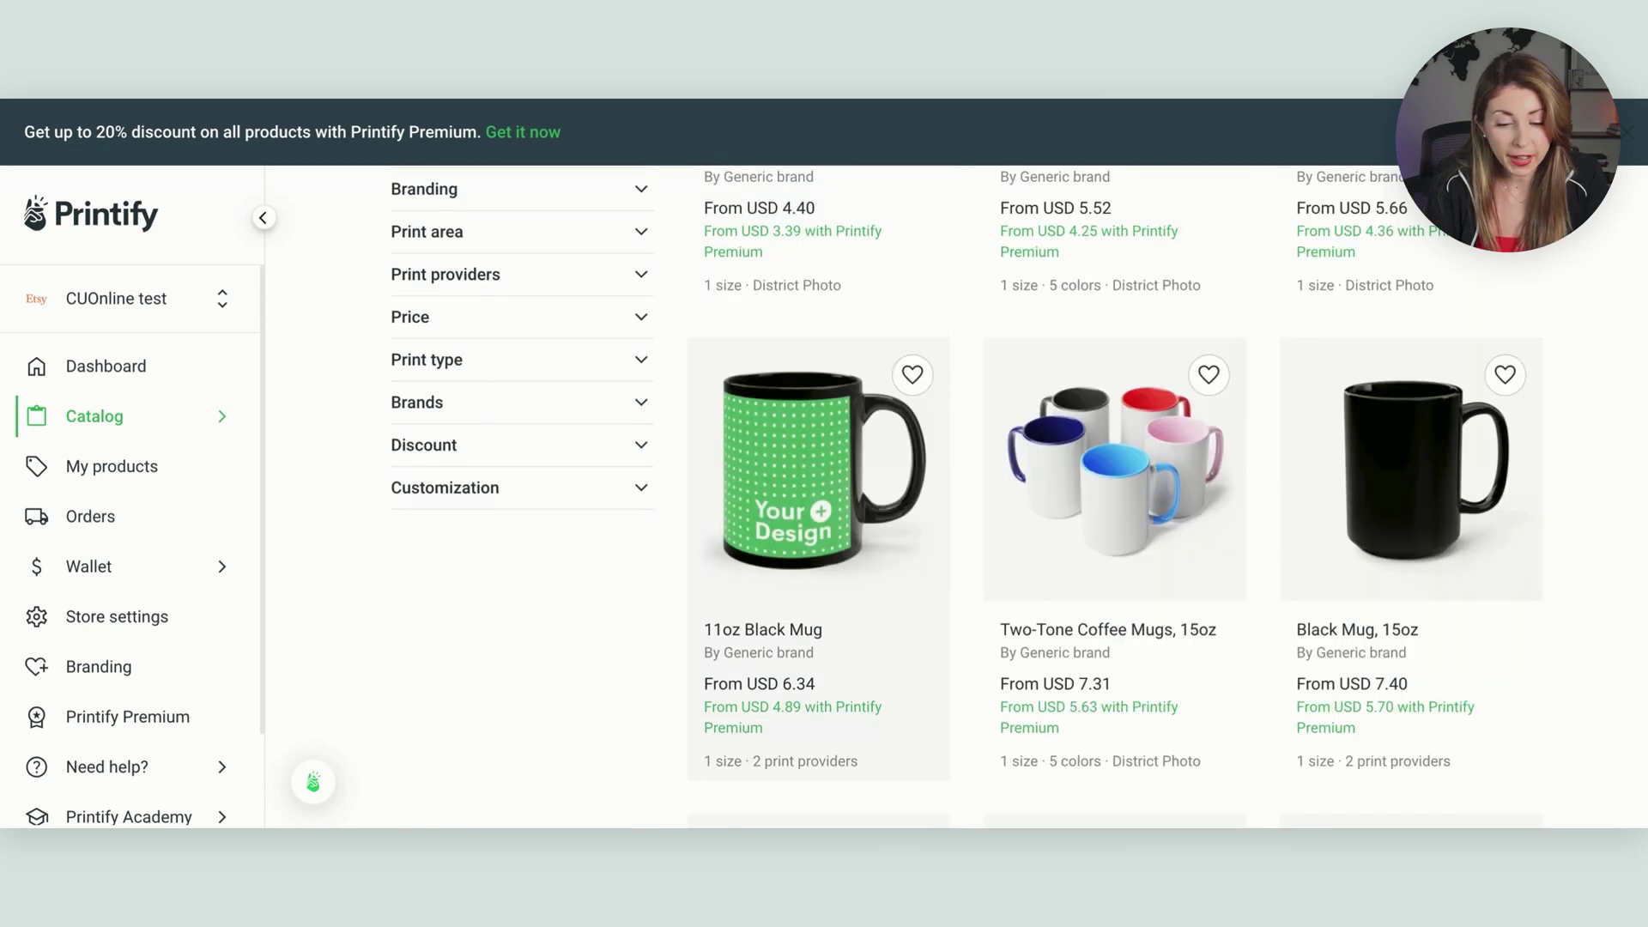
pyautogui.scroll(-3, 455, 635)
pyautogui.scroll(-3, 456, 635)
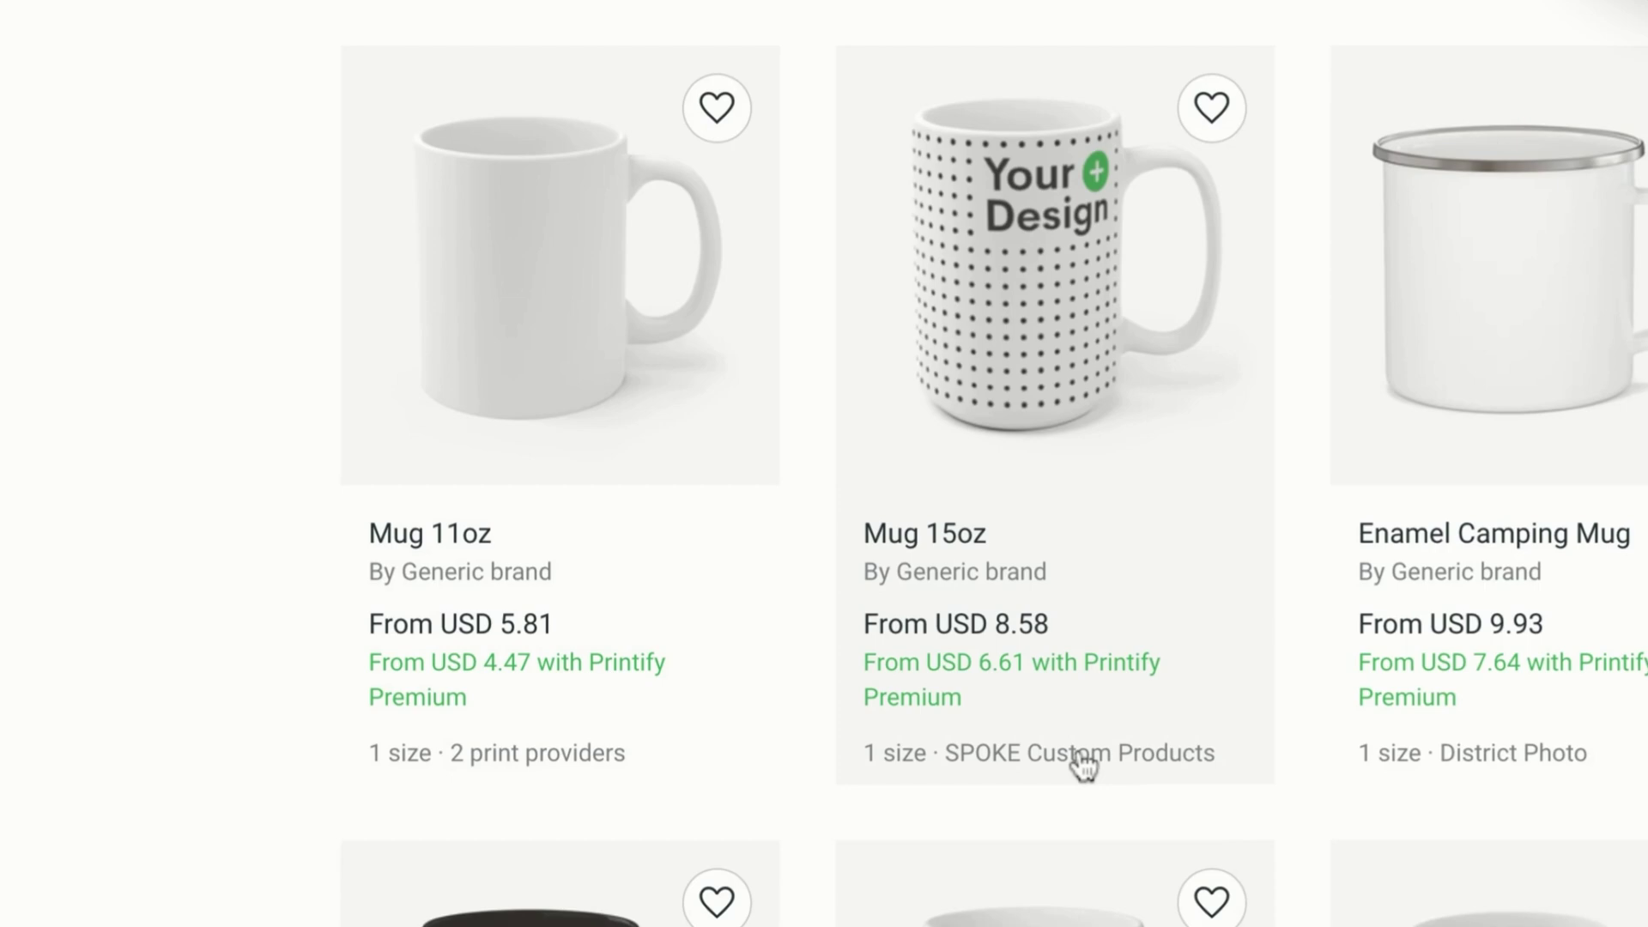
# - Open the Mug 11oz product and start designing with the SPOKE Custom Products provider
pyautogui.click(582, 595)
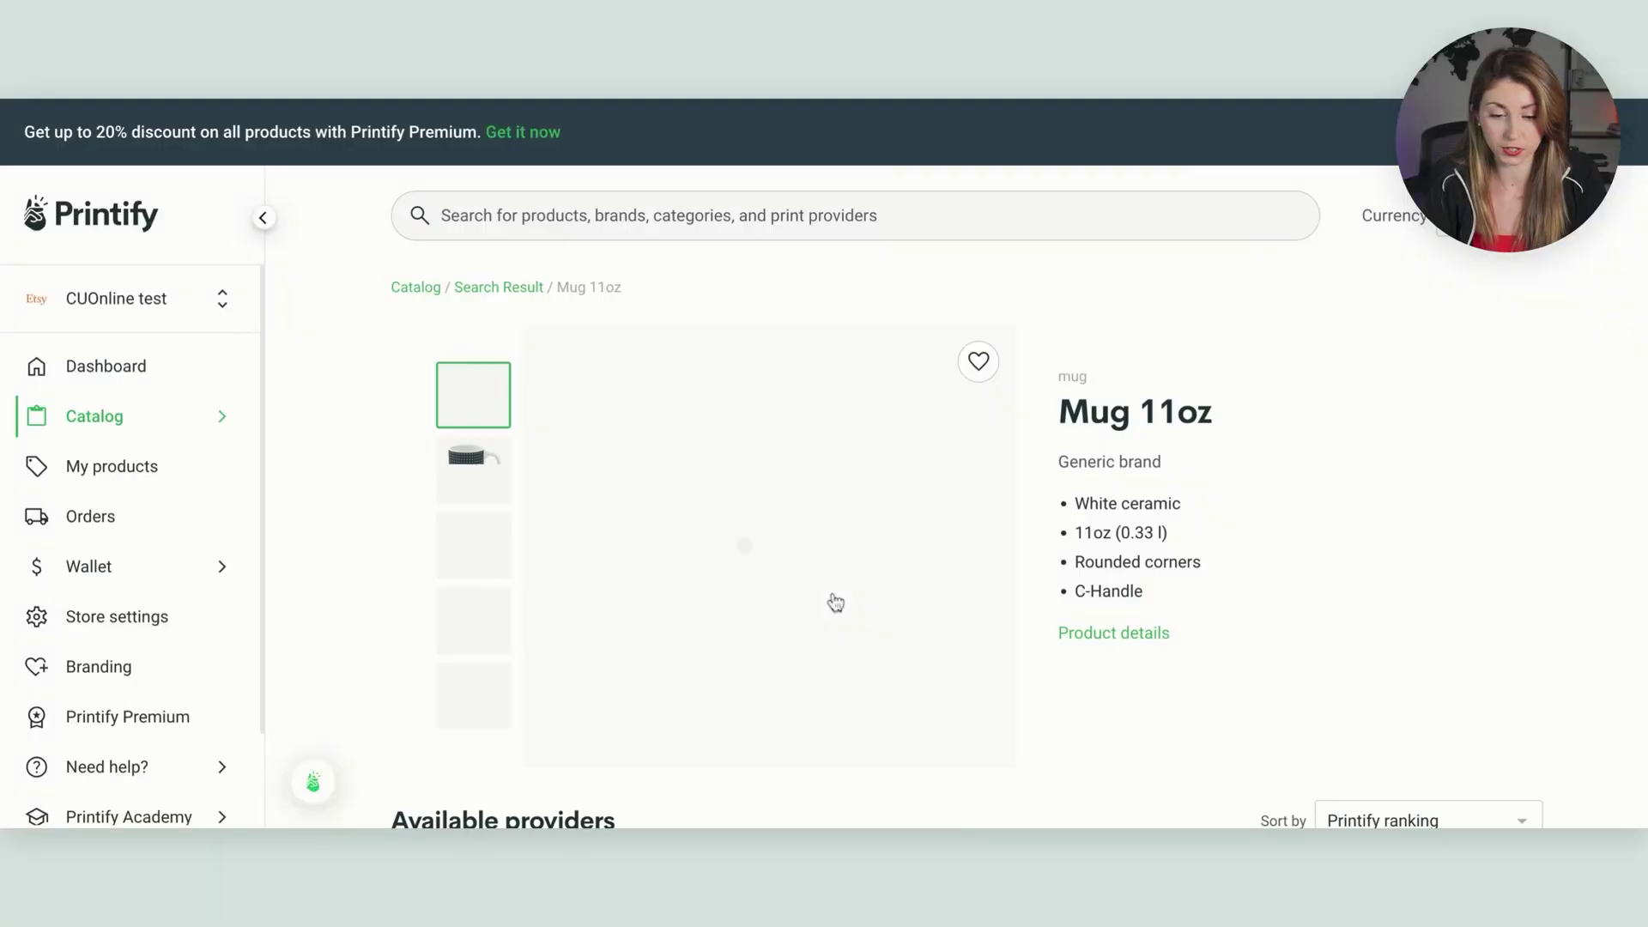
pyautogui.scroll(-5, 769, 367)
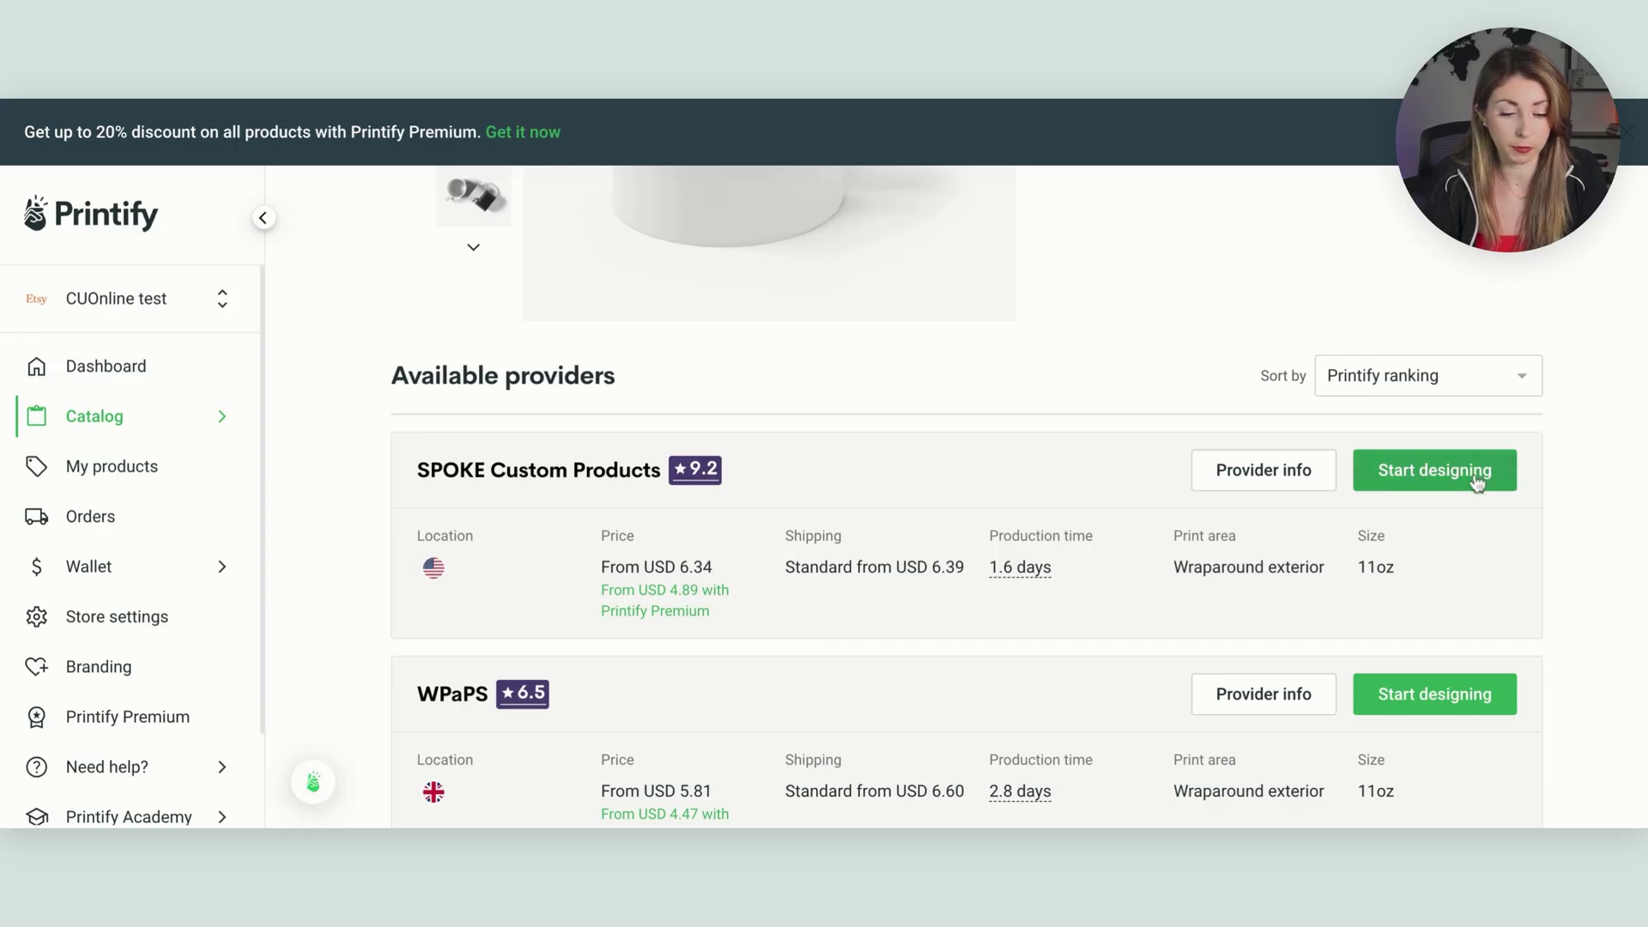
pyautogui.click(1476, 481)
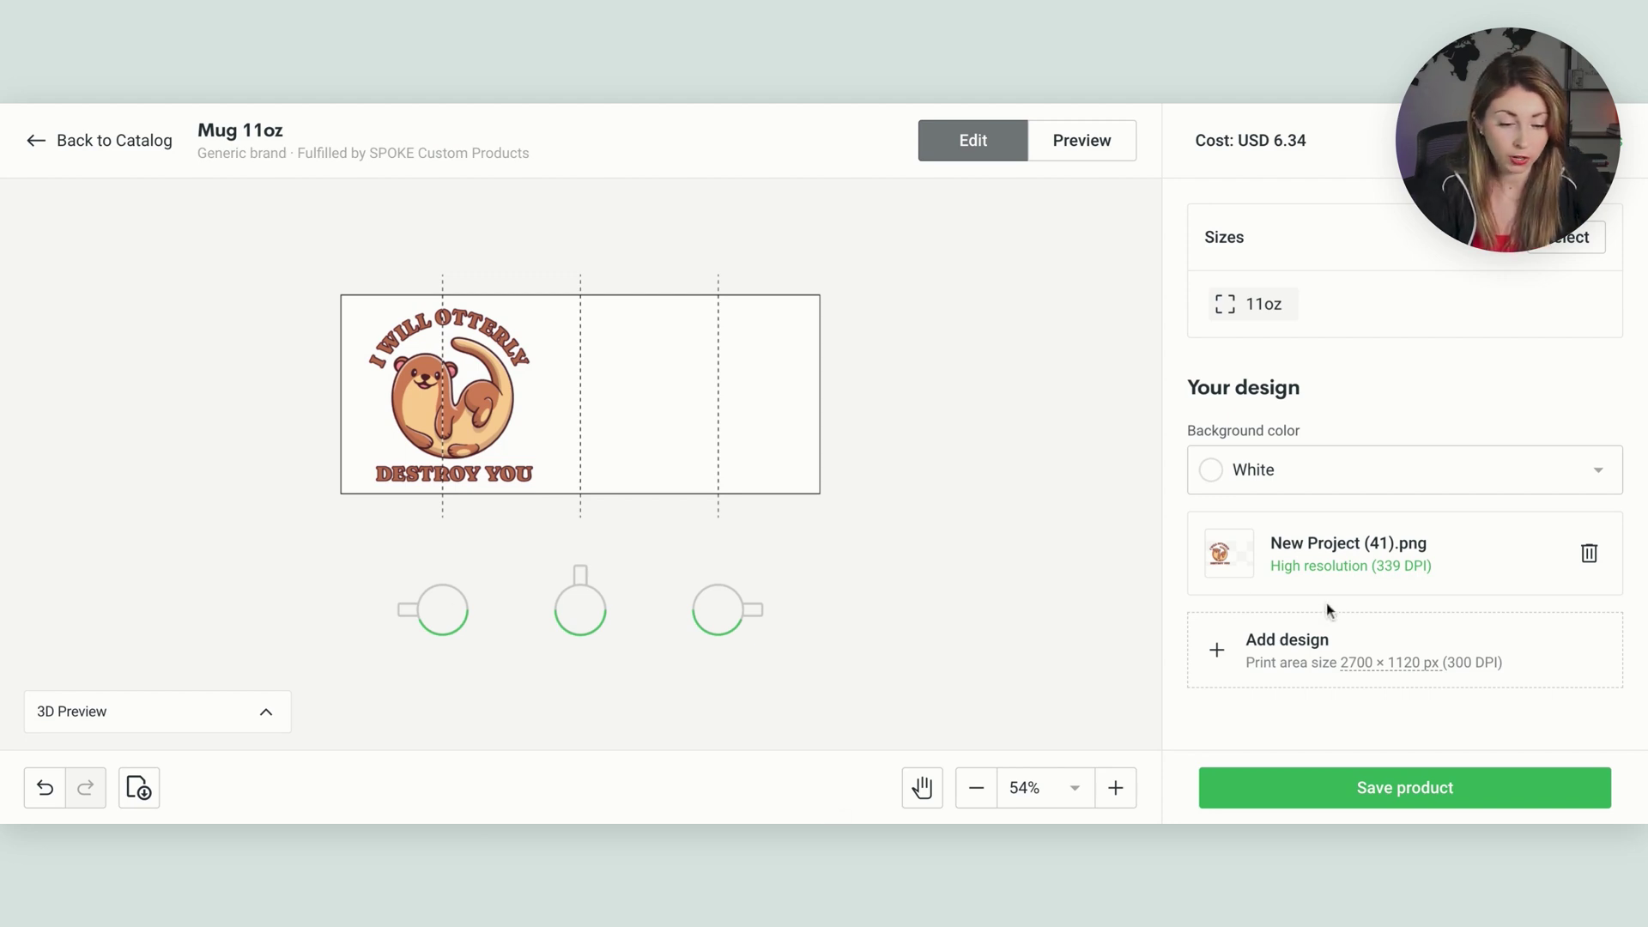
# - Duplicate the otter PNG, move the copy to the wrap's right half, and preview the mug
pyautogui.click(1339, 556)
pyautogui.scroll(-5, 1341, 553)
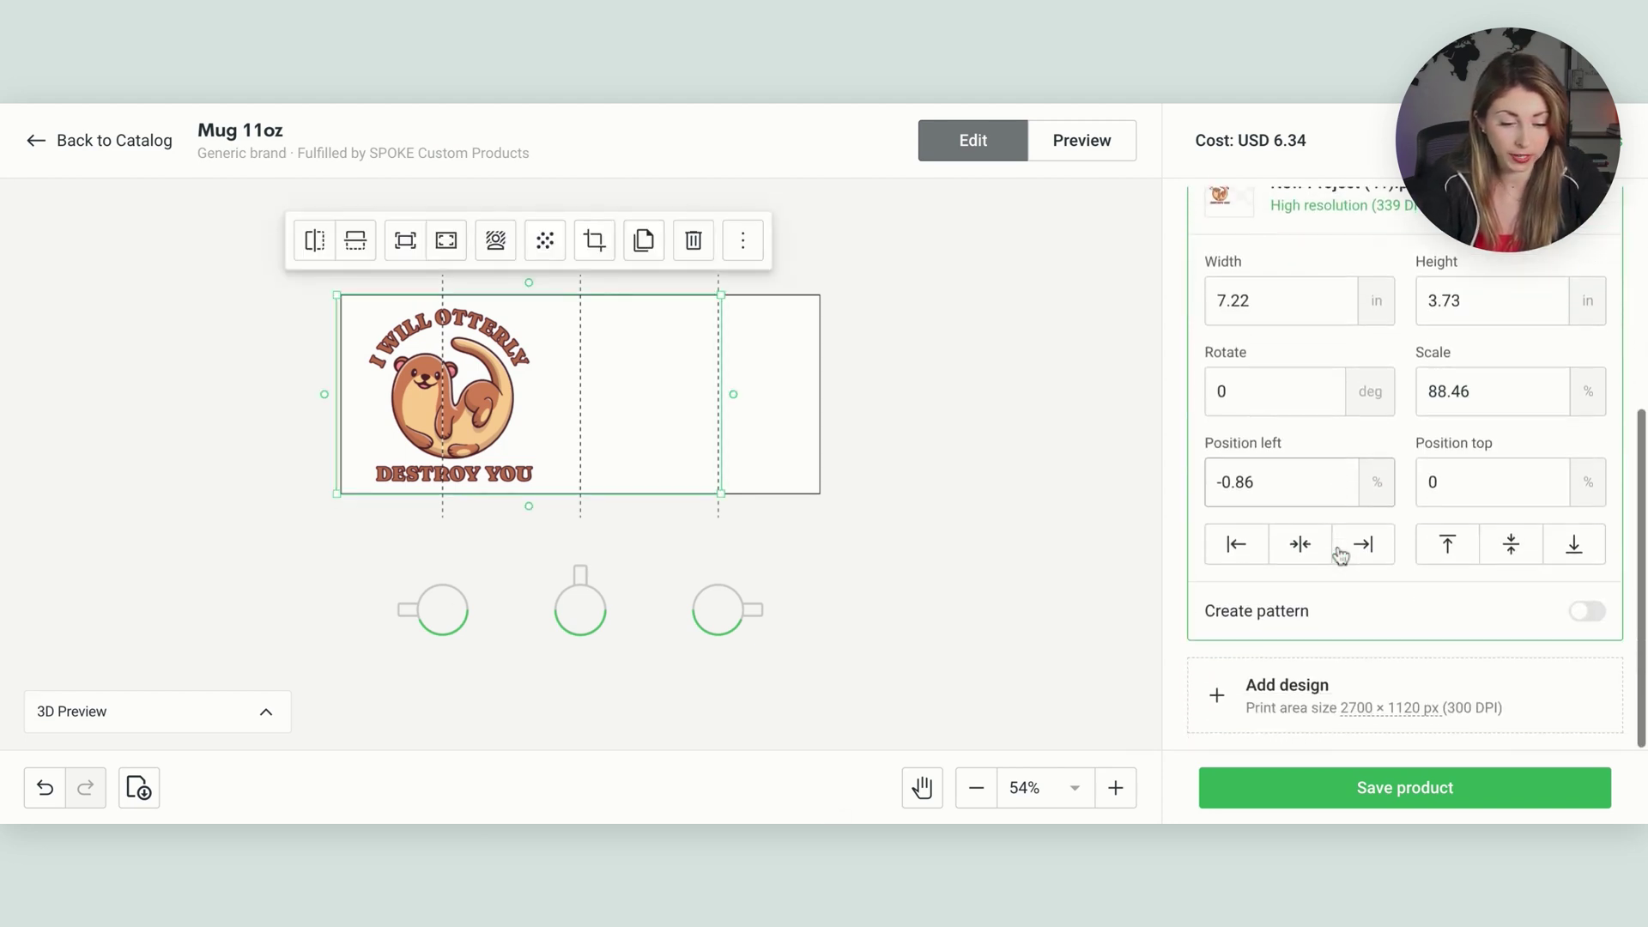
pyautogui.scroll(2, 1339, 556)
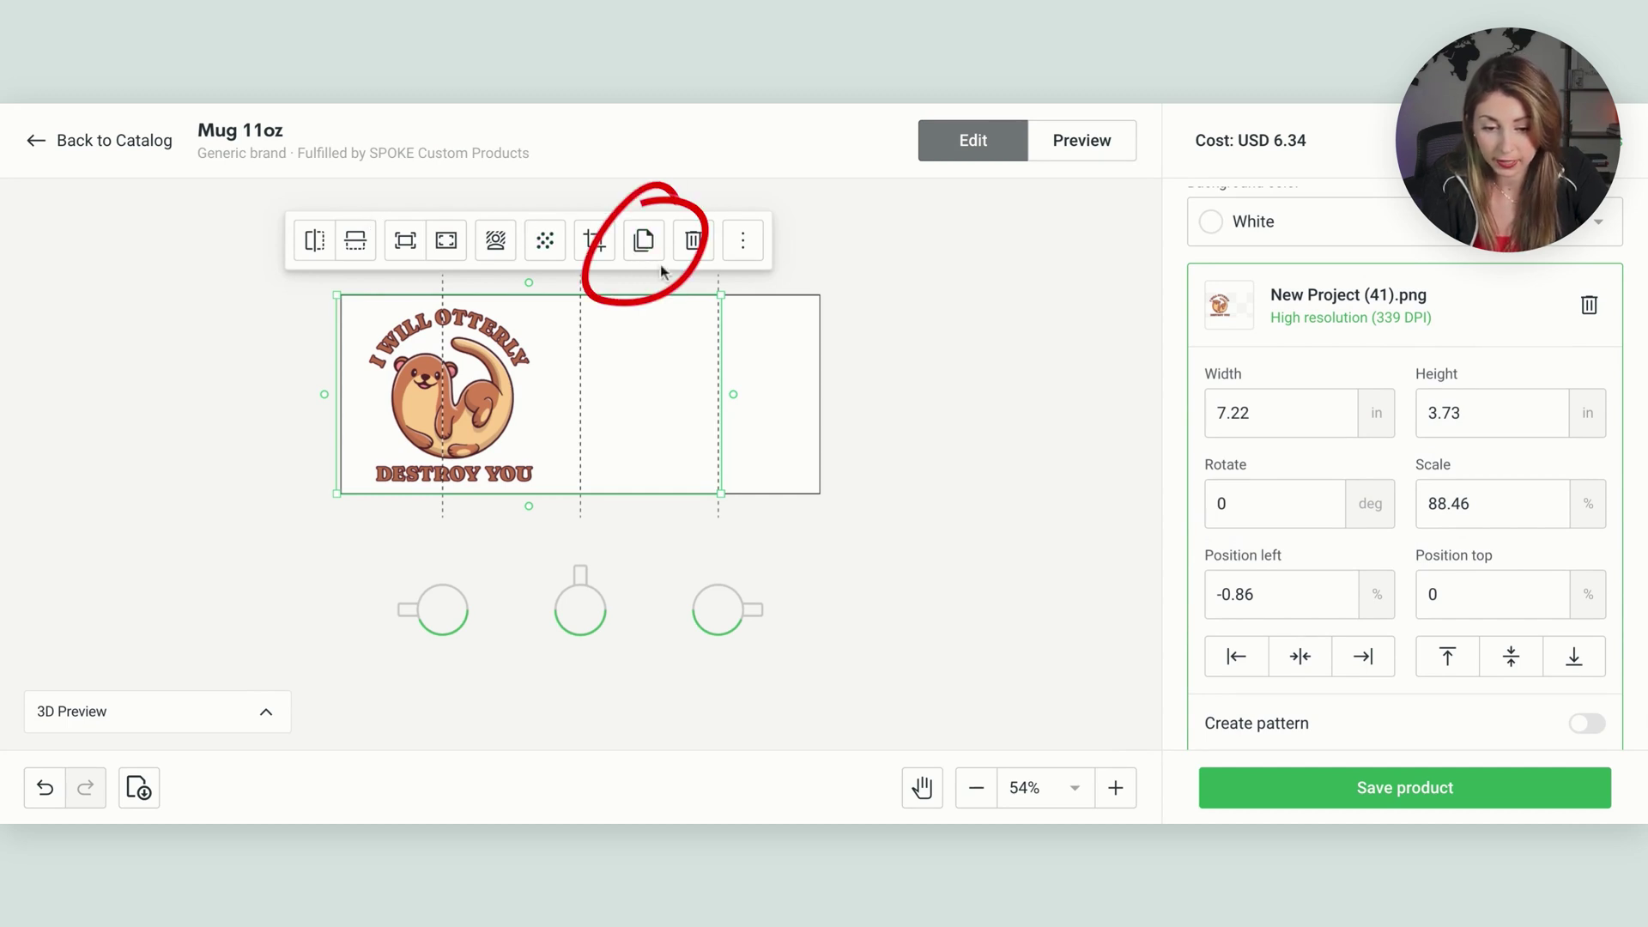
pyautogui.click(643, 242)
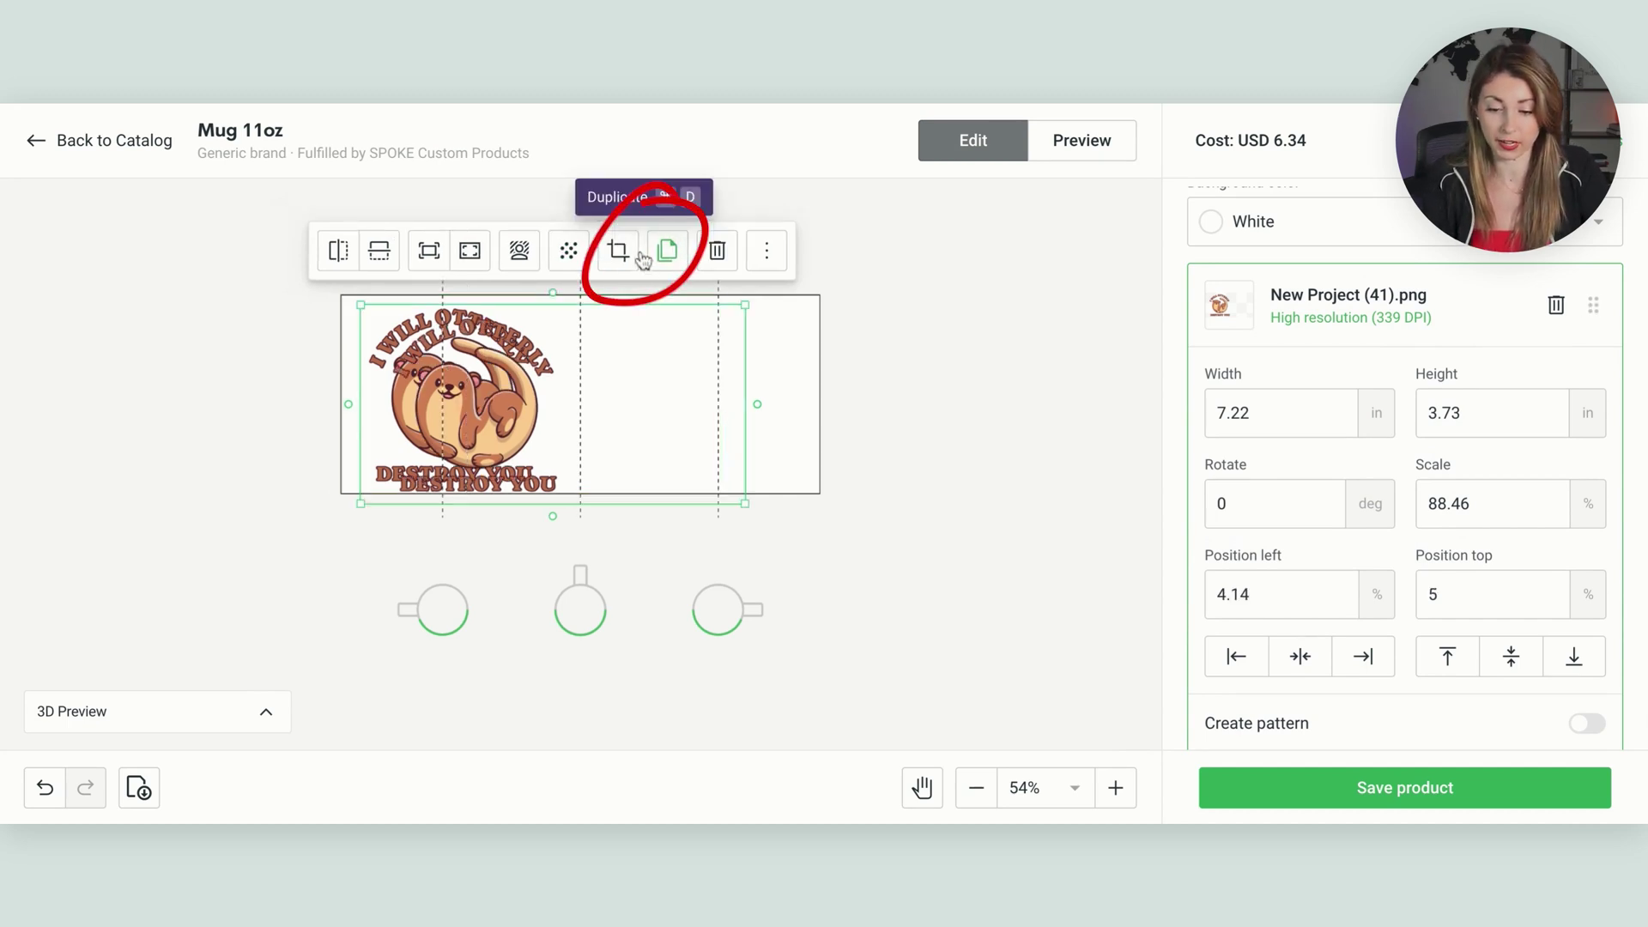
pyautogui.moveTo(635, 395); pyautogui.dragTo(868, 384)
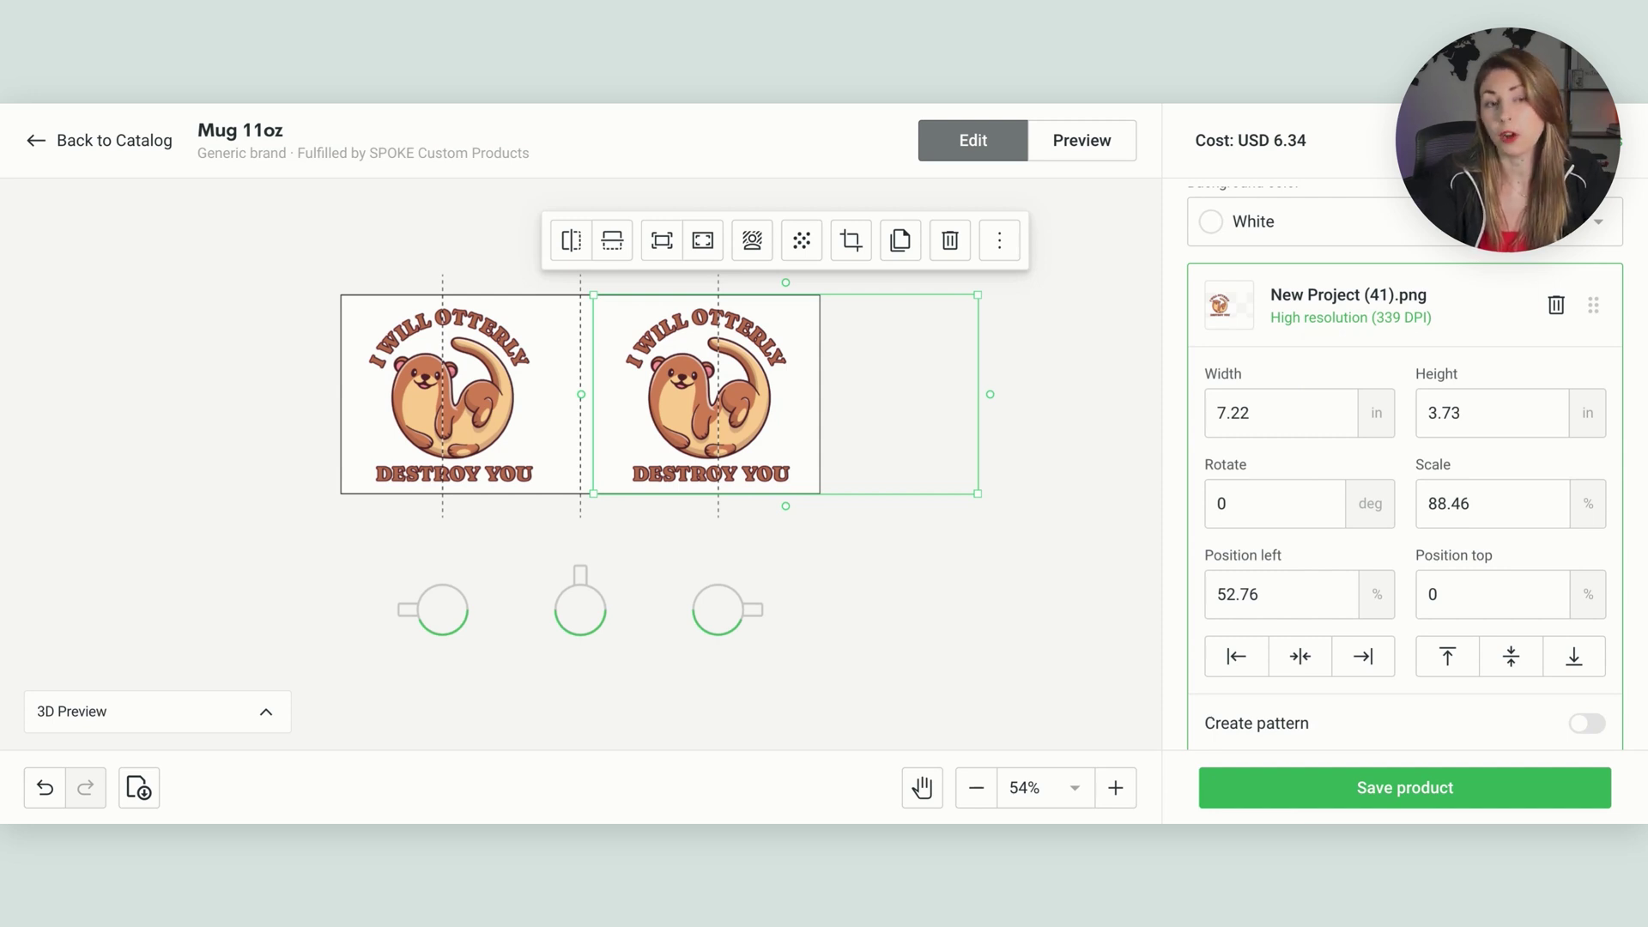
pyautogui.click(1104, 221)
pyautogui.click(1083, 146)
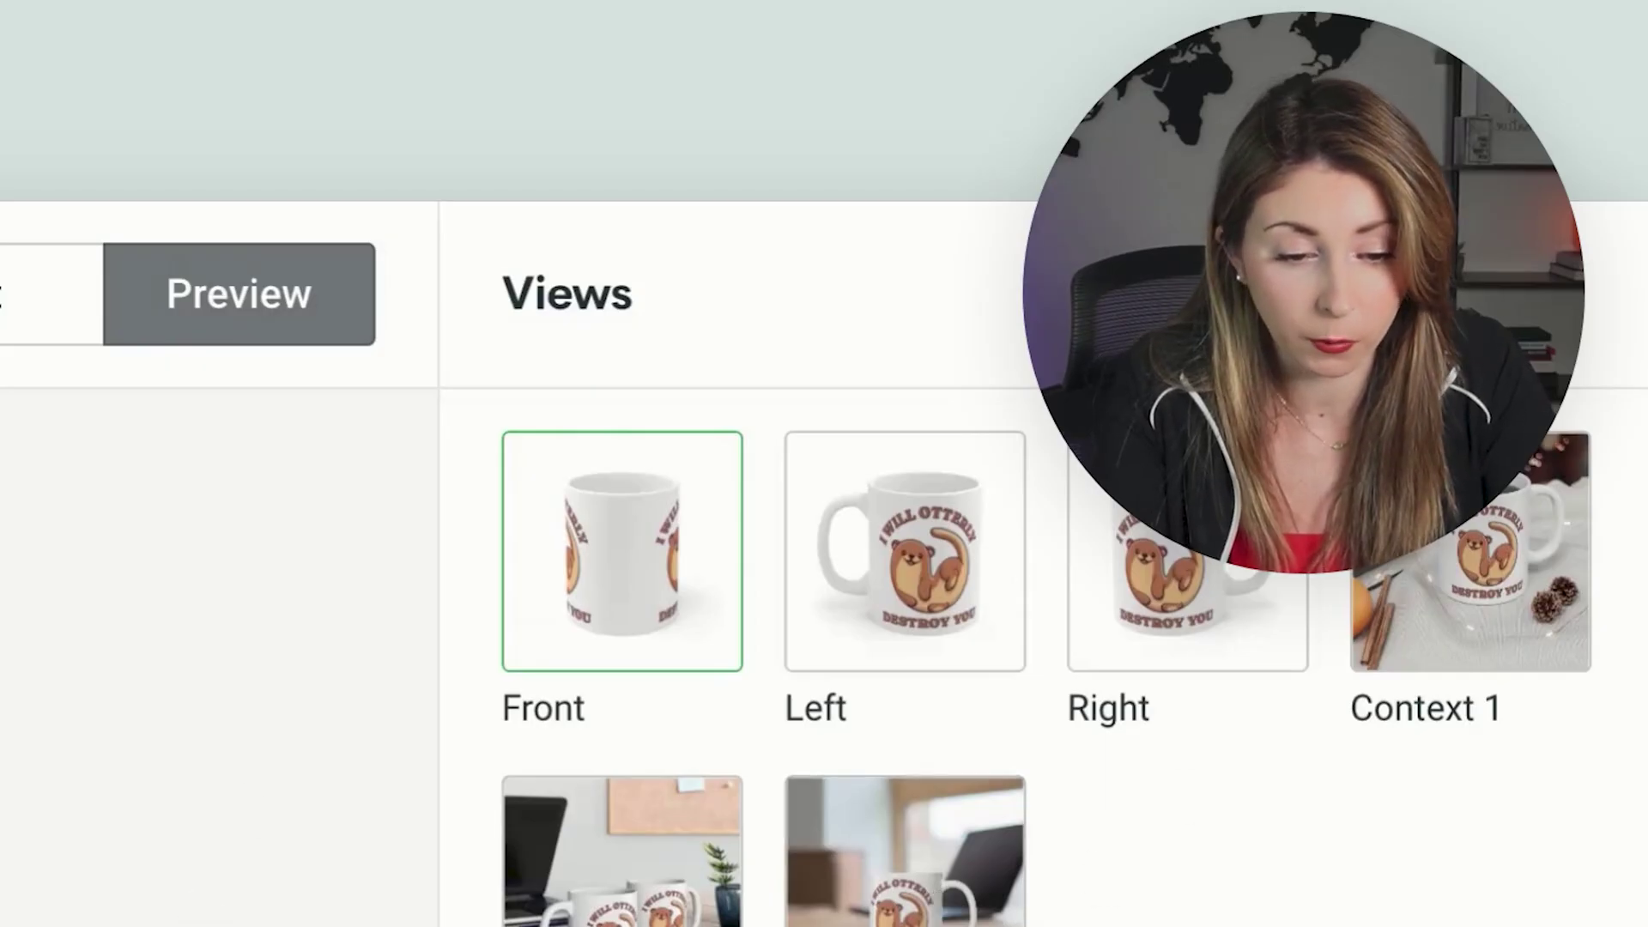
# - Switch the preview to the Context 2 lifestyle scene
pyautogui.click(1236, 403)
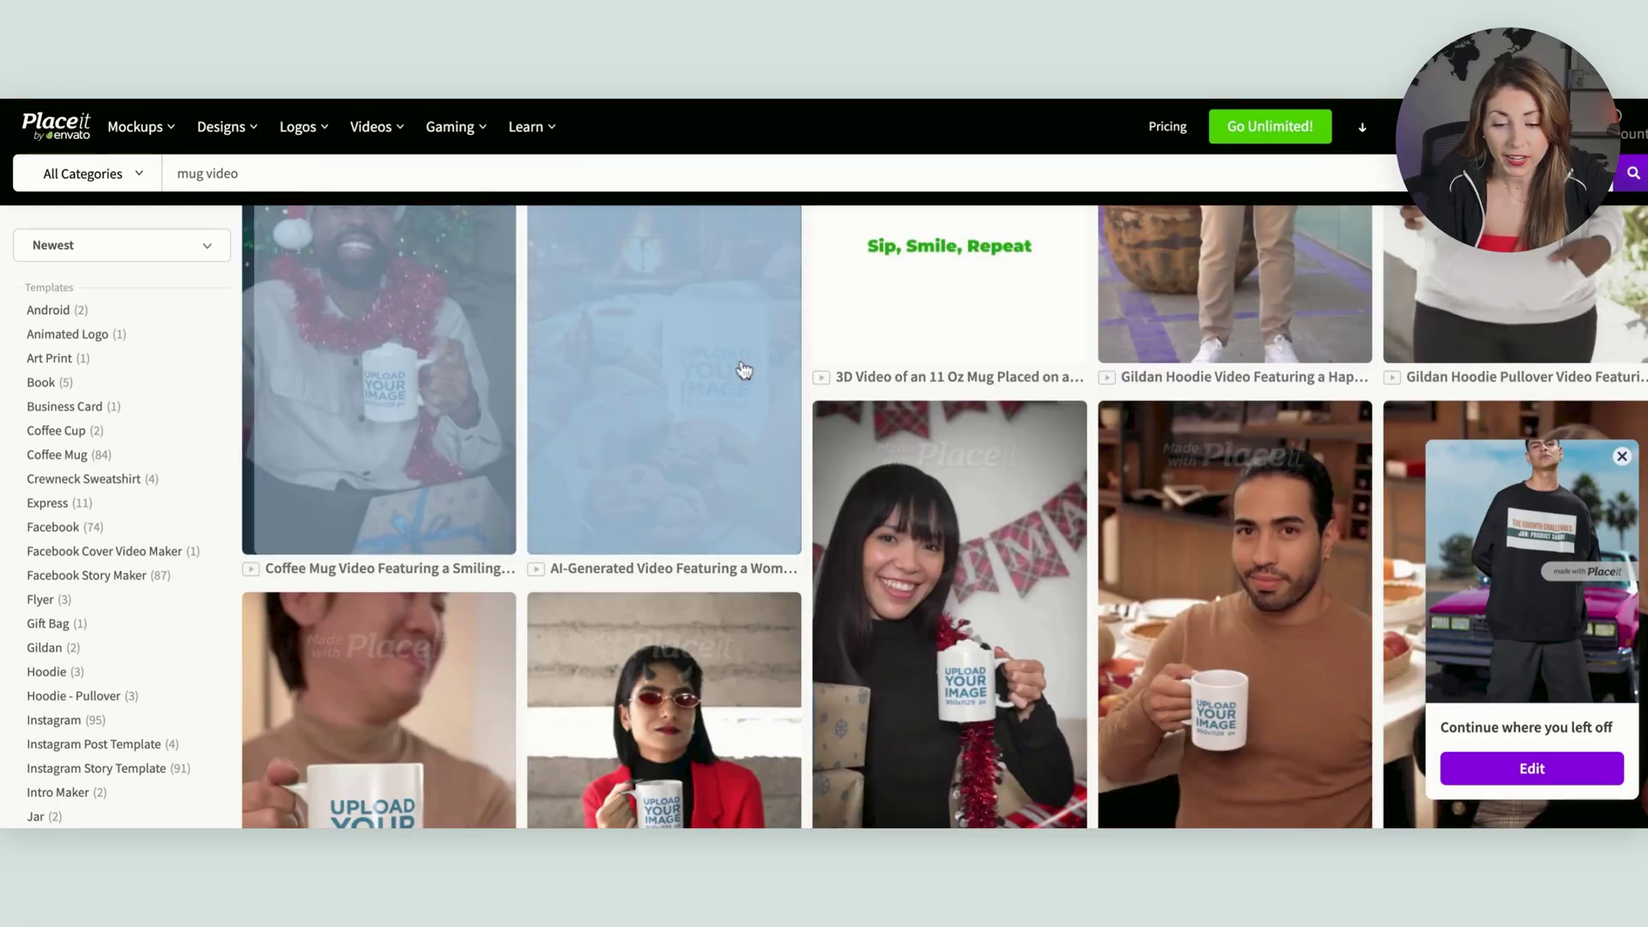
# - Scroll through Placeit's 'mug video' video mockup results
pyautogui.scroll(-3, 697, 432)
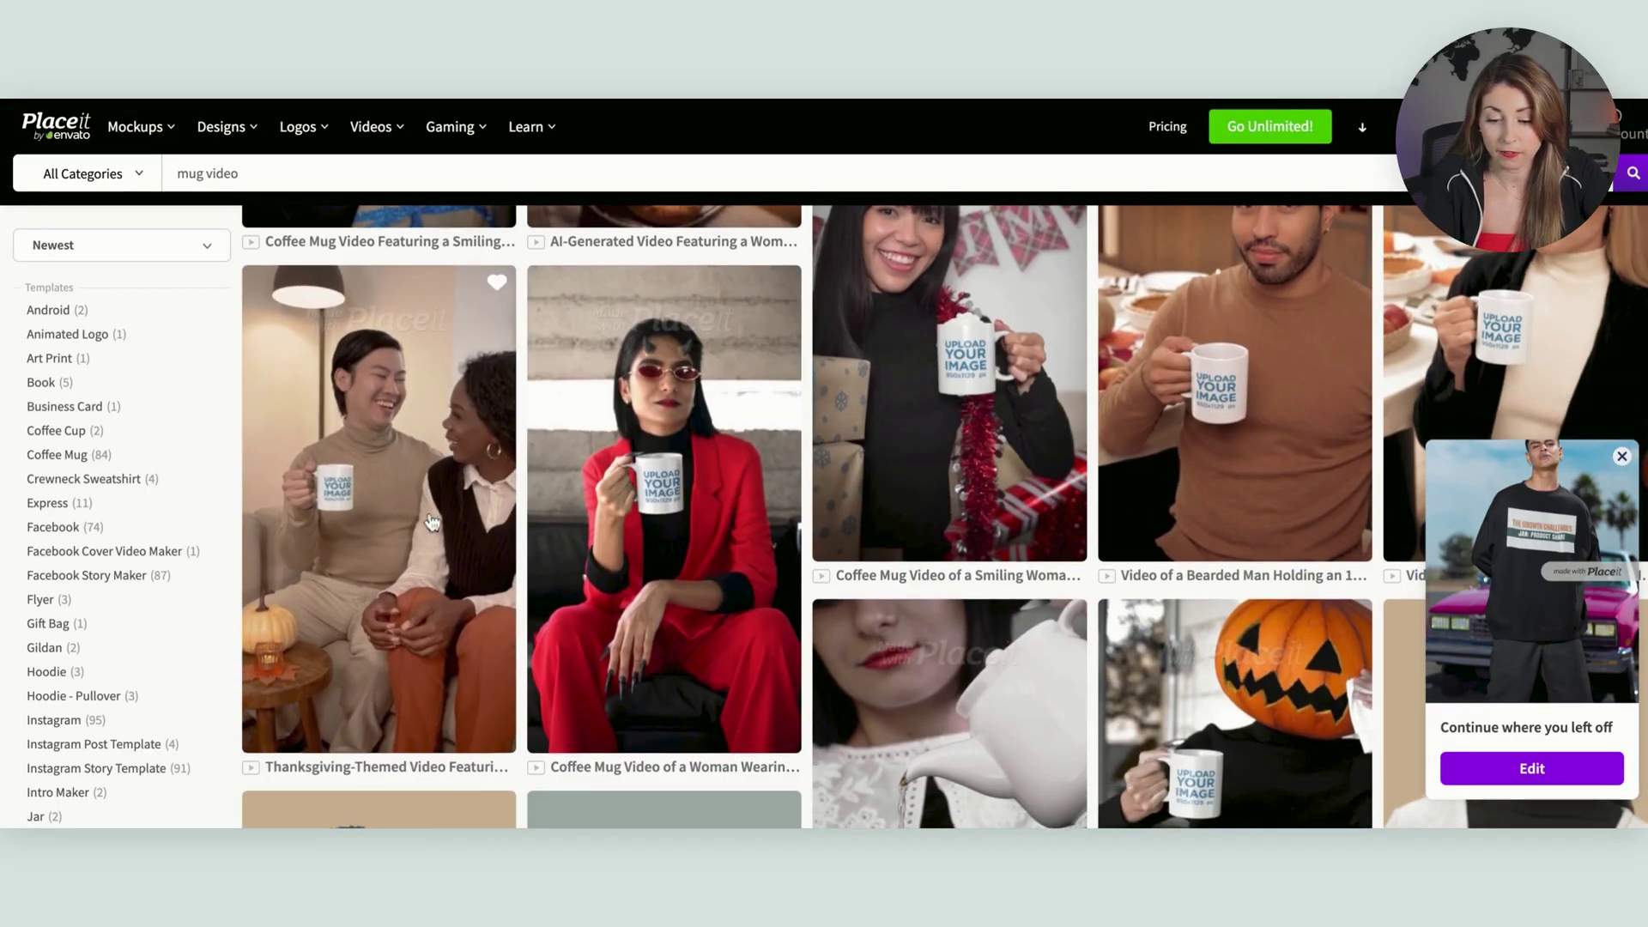